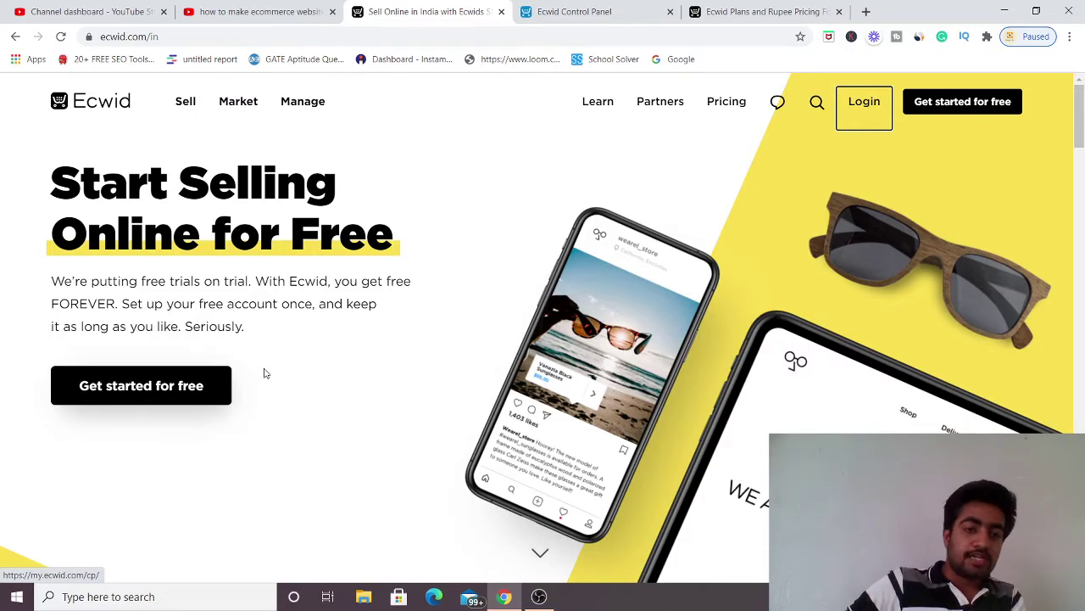
- Read the Ecwid homepage's introductory banner and the section about setting up a free online store
{"action": "scroll", "coordinate": [106, 328], "scroll_direction": "down", "scroll_amount": 2}
{"action": "scroll", "coordinate": [106, 328], "scroll_direction": "up", "scroll_amount": 2}
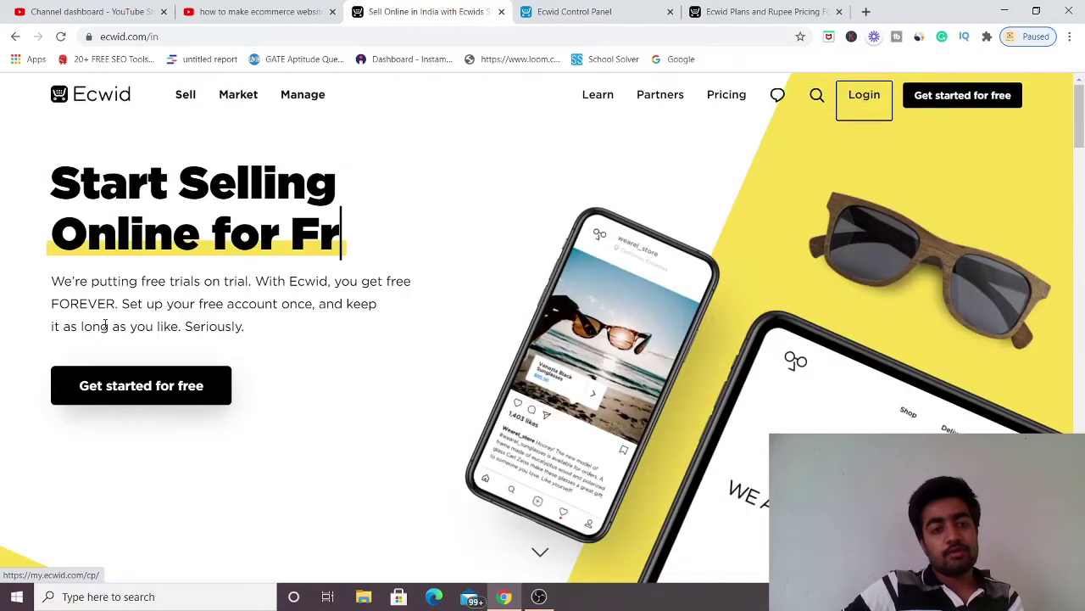
{"action": "scroll", "coordinate": [246, 184], "scroll_direction": "down", "scroll_amount": 2}
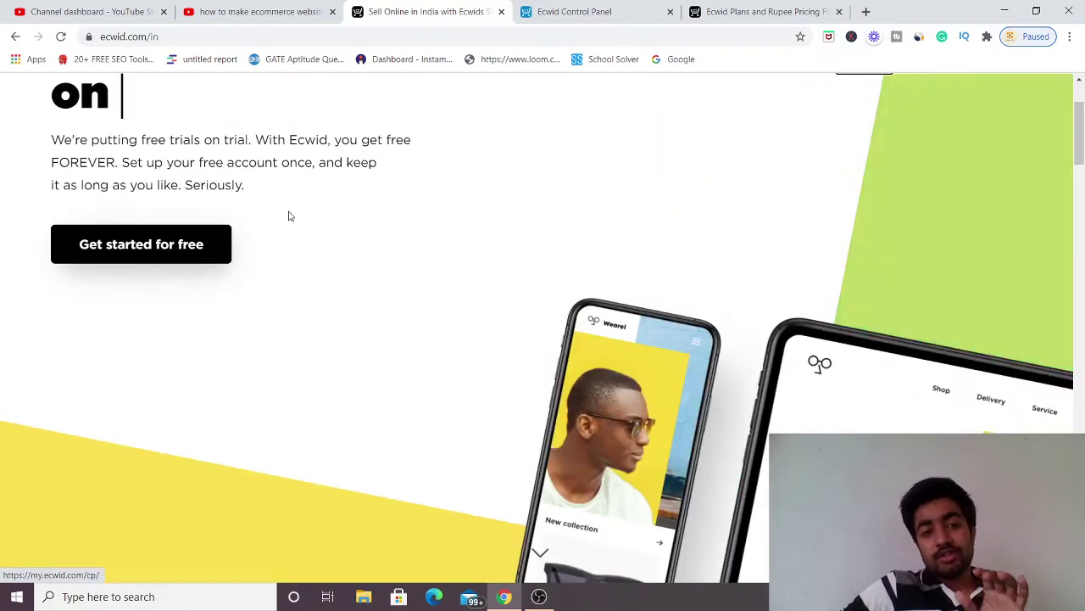
{"action": "scroll", "coordinate": [308, 238], "scroll_direction": "up", "scroll_amount": 2}
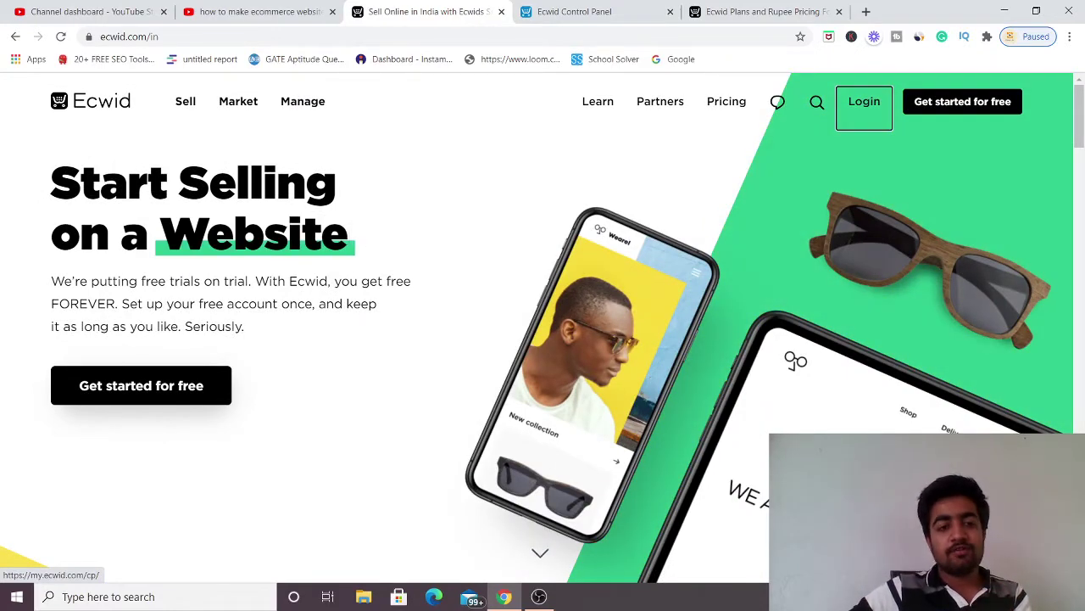
{"action": "scroll", "coordinate": [316, 283], "scroll_direction": "down", "scroll_amount": 1}
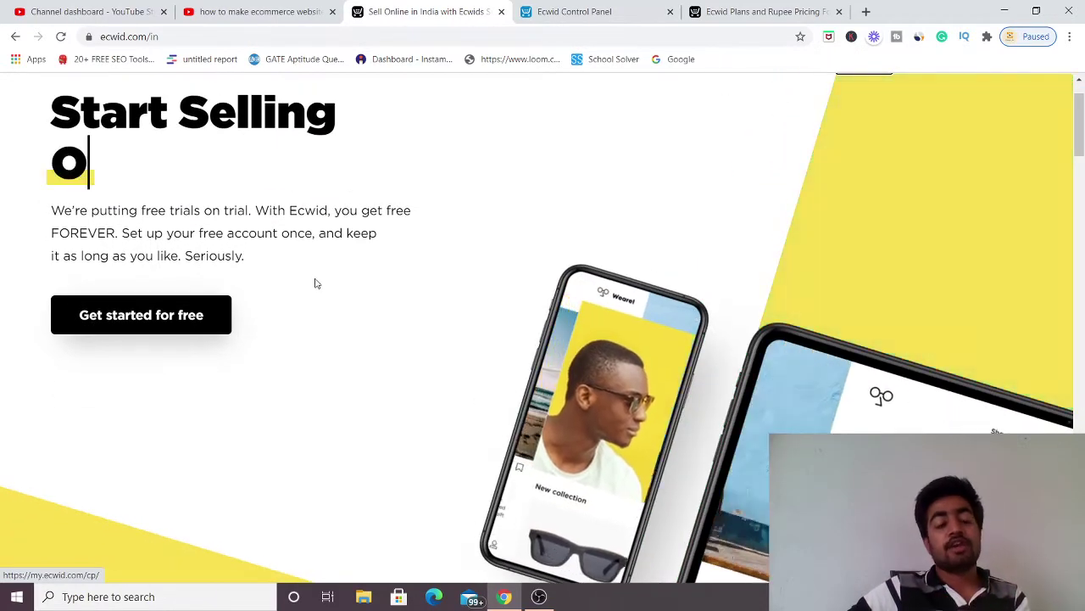
{"action": "scroll", "coordinate": [315, 283], "scroll_direction": "down", "scroll_amount": 2}
{"action": "scroll", "coordinate": [287, 388], "scroll_direction": "down", "scroll_amount": 5}
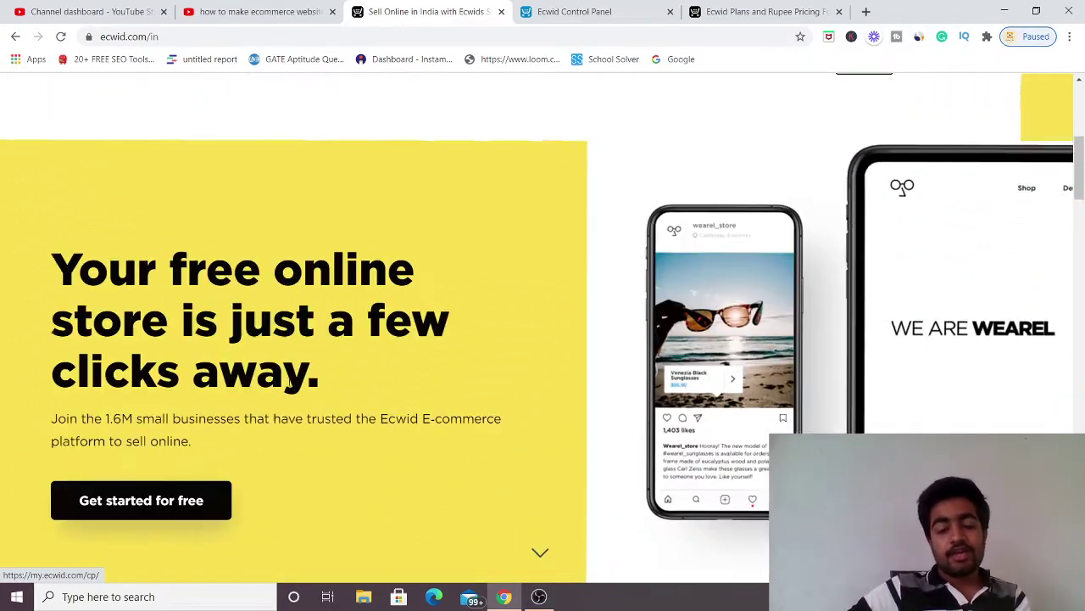
{"action": "scroll", "coordinate": [245, 262], "scroll_direction": "up", "scroll_amount": 4}
{"action": "scroll", "coordinate": [114, 372], "scroll_direction": "down", "scroll_amount": 2}
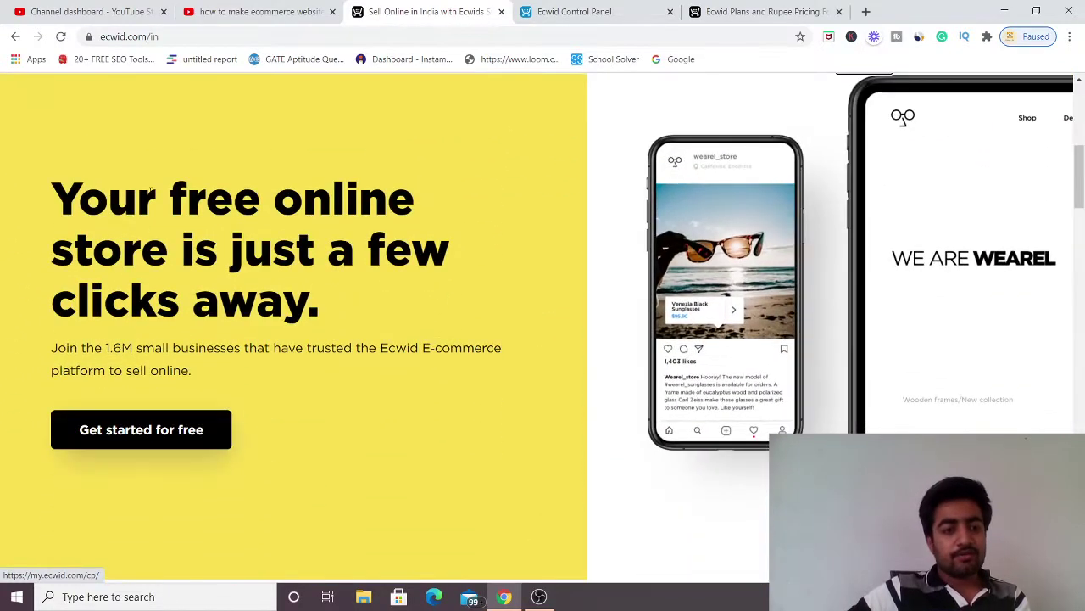
{"action": "scroll", "coordinate": [233, 395], "scroll_direction": "down", "scroll_amount": 2}
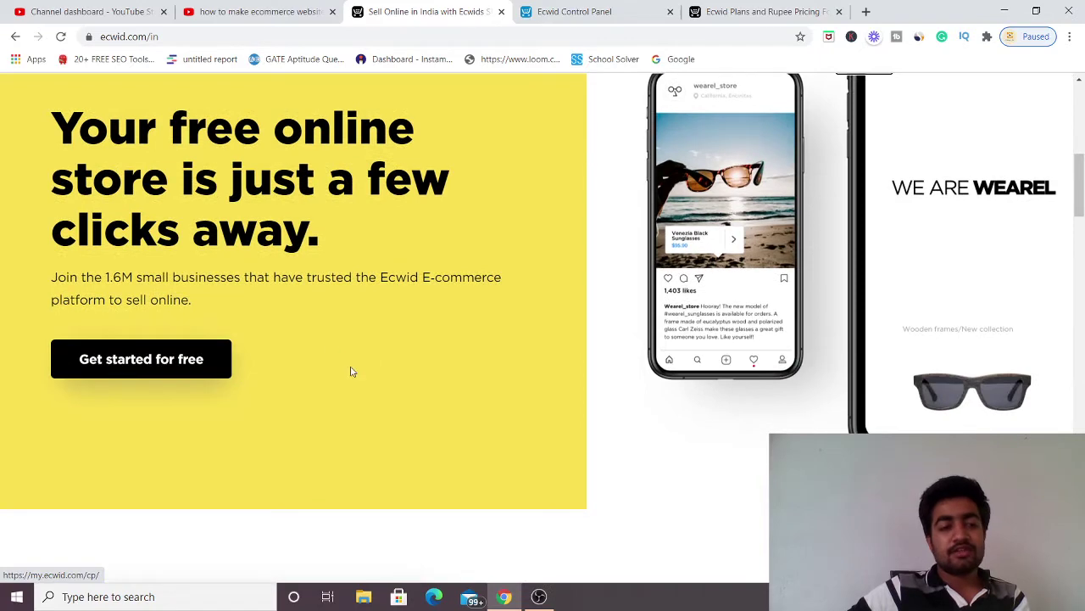
{"action": "scroll", "coordinate": [351, 373], "scroll_direction": "down", "scroll_amount": 2}
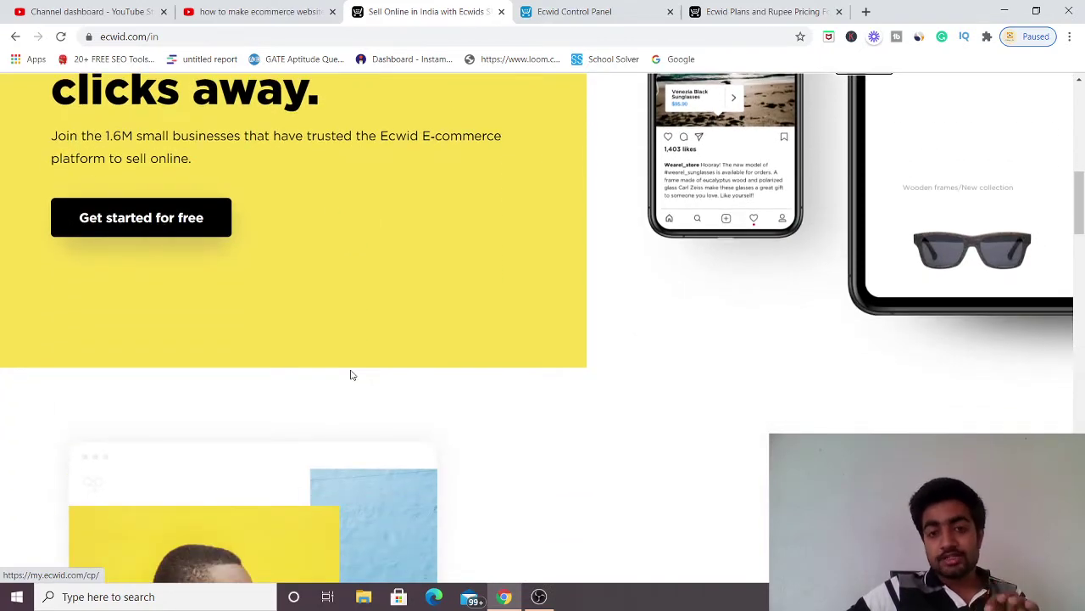
{"action": "scroll", "coordinate": [352, 375], "scroll_direction": "up", "scroll_amount": 4}
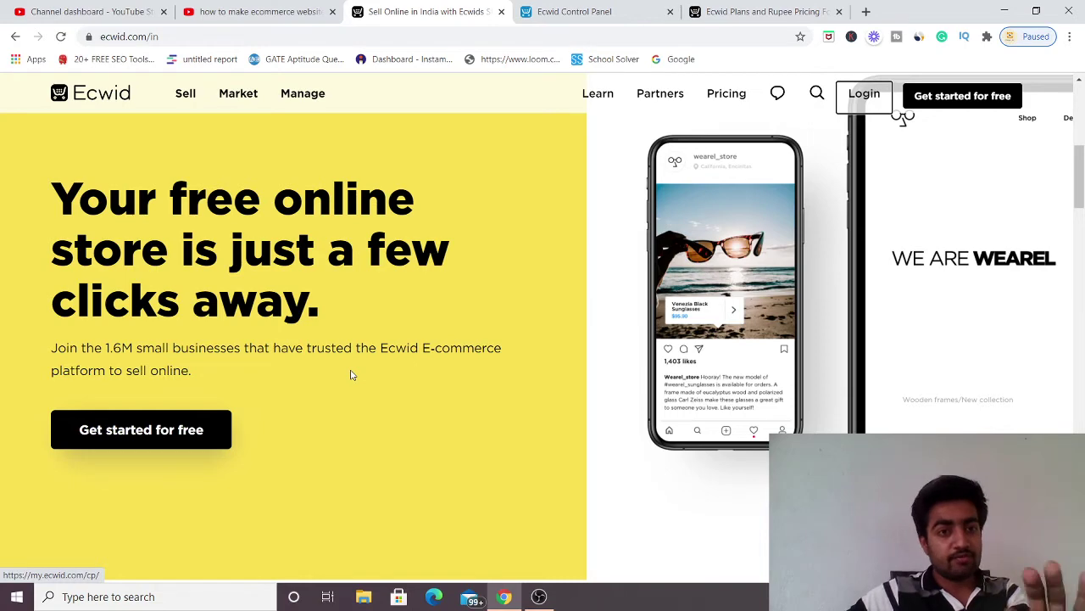
- Review the Sell anywhere, Grow faster and Manage simply sections of the Ecwid homepage
{"action": "scroll", "coordinate": [331, 381], "scroll_direction": "down", "scroll_amount": 8}
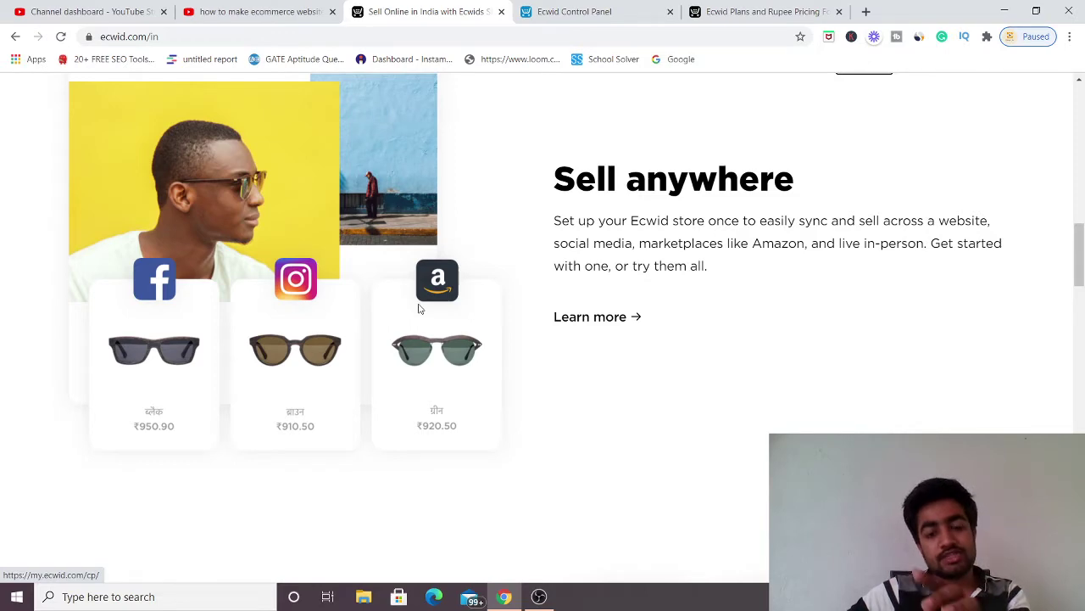
{"action": "scroll", "coordinate": [491, 330], "scroll_direction": "down", "scroll_amount": 2}
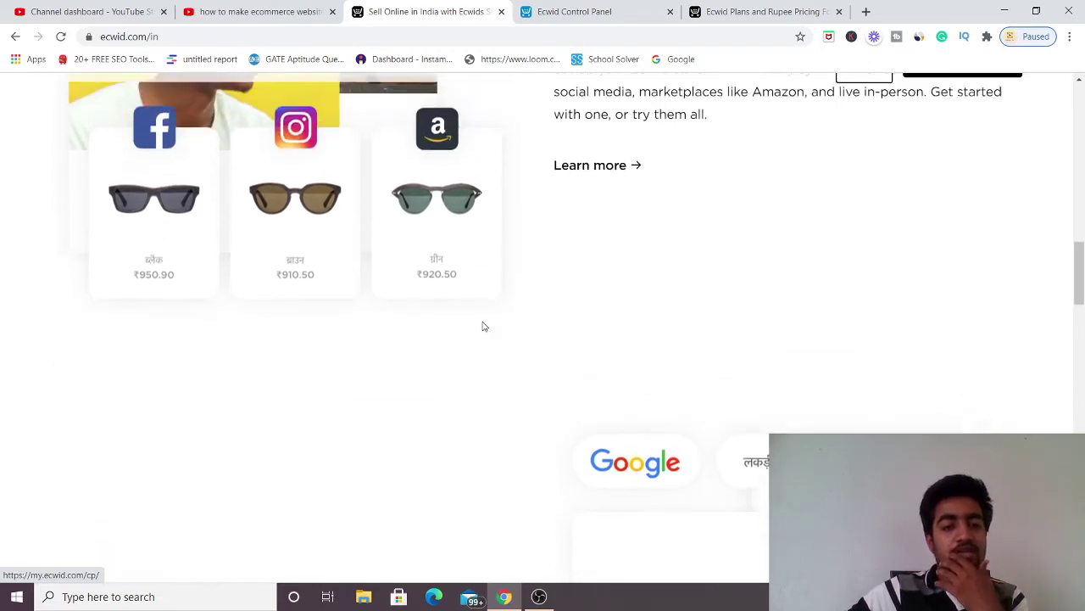
{"action": "scroll", "coordinate": [482, 325], "scroll_direction": "up", "scroll_amount": 1}
{"action": "scroll", "coordinate": [482, 325], "scroll_direction": "down", "scroll_amount": 4}
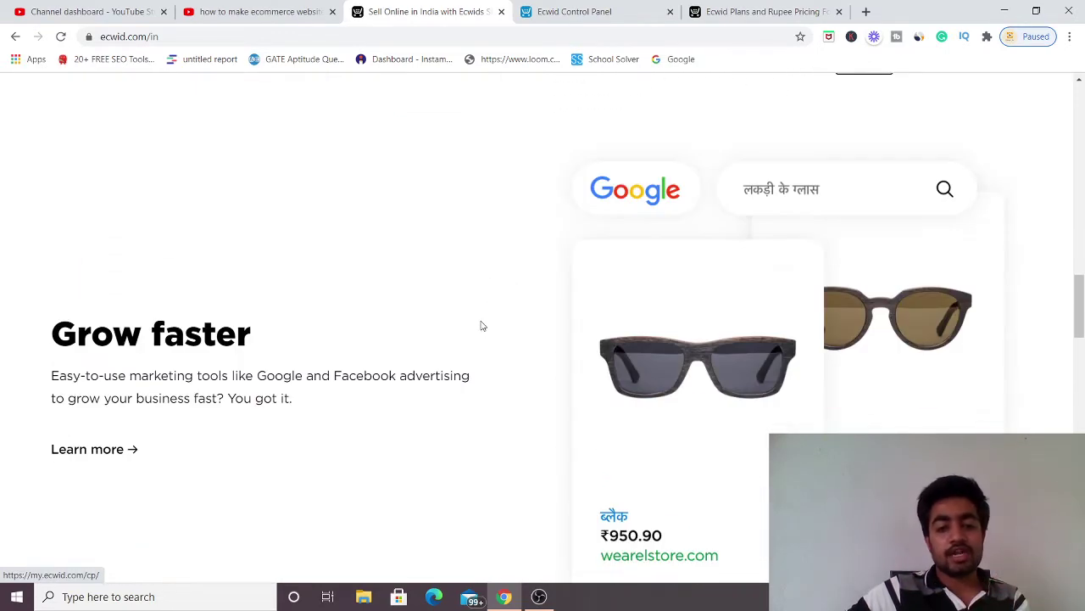
{"action": "scroll", "coordinate": [481, 326], "scroll_direction": "down", "scroll_amount": 2}
{"action": "scroll", "coordinate": [720, 310], "scroll_direction": "up", "scroll_amount": 1}
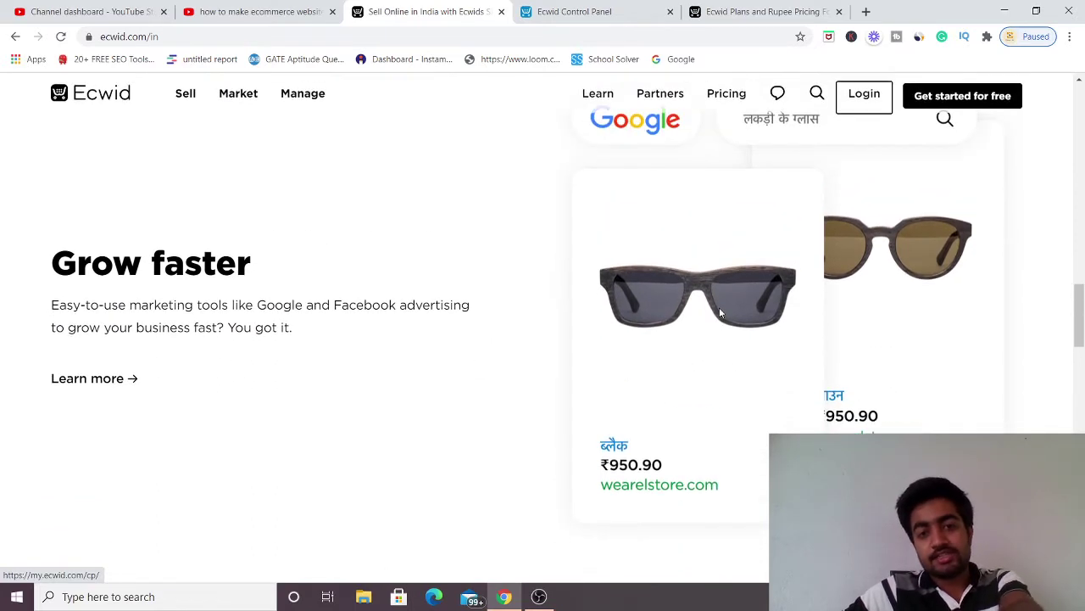
{"action": "scroll", "coordinate": [700, 366], "scroll_direction": "up", "scroll_amount": 1}
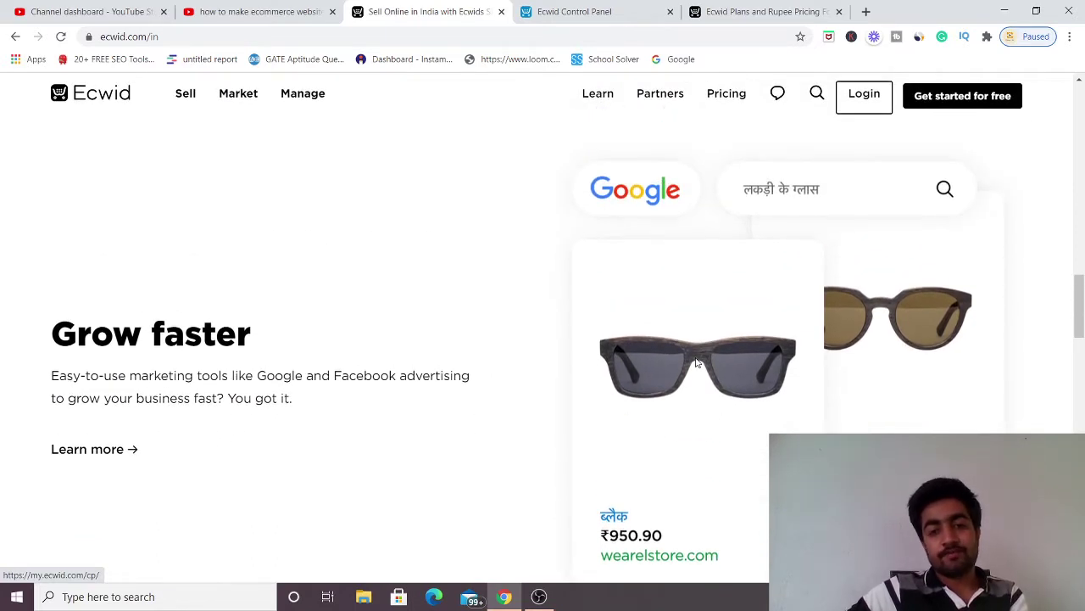
{"action": "scroll", "coordinate": [697, 363], "scroll_direction": "down", "scroll_amount": 1}
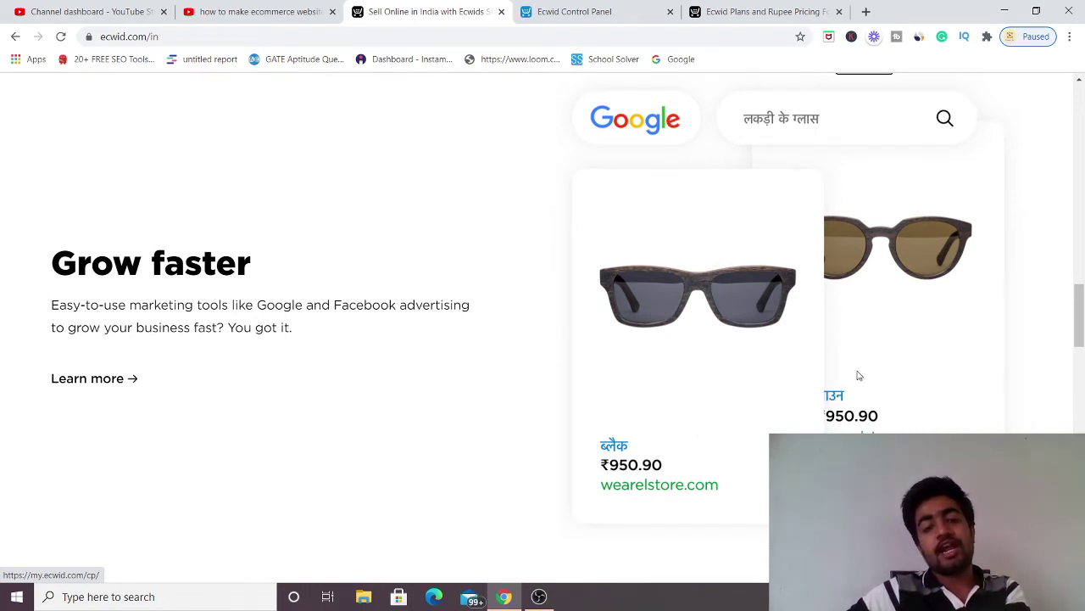
{"action": "scroll", "coordinate": [770, 380], "scroll_direction": "down", "scroll_amount": 2}
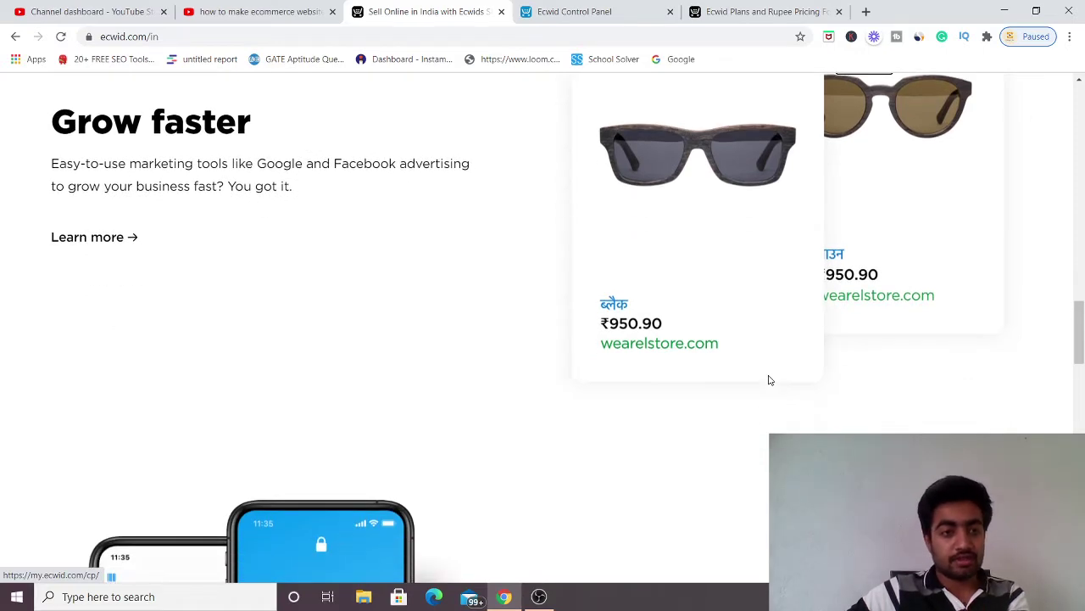
{"action": "scroll", "coordinate": [770, 380], "scroll_direction": "down", "scroll_amount": 7}
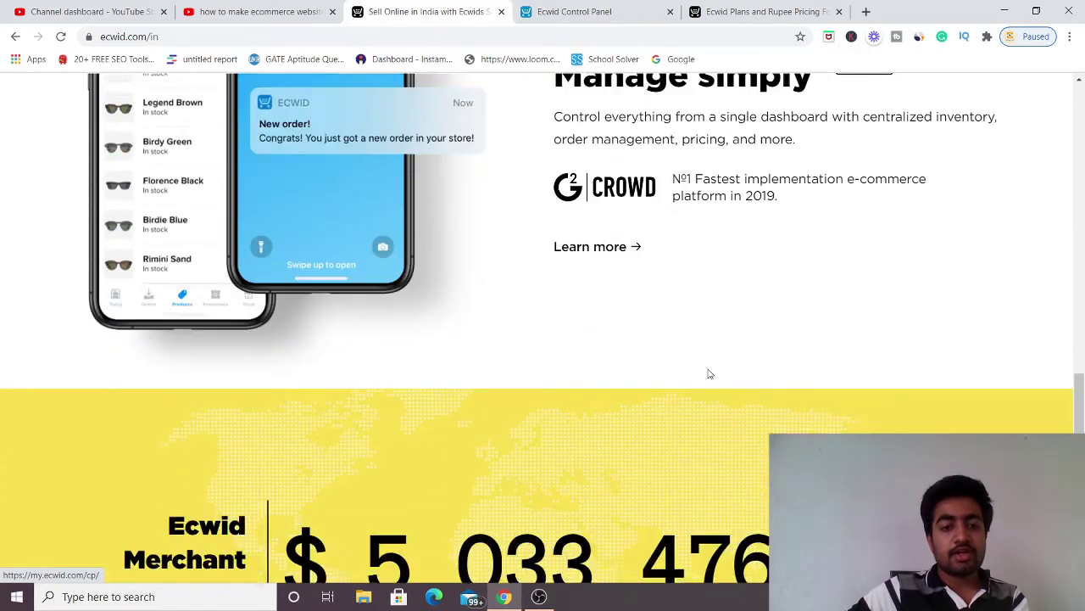
{"action": "scroll", "coordinate": [709, 373], "scroll_direction": "down", "scroll_amount": 1}
{"action": "scroll", "coordinate": [483, 370], "scroll_direction": "up", "scroll_amount": 7}
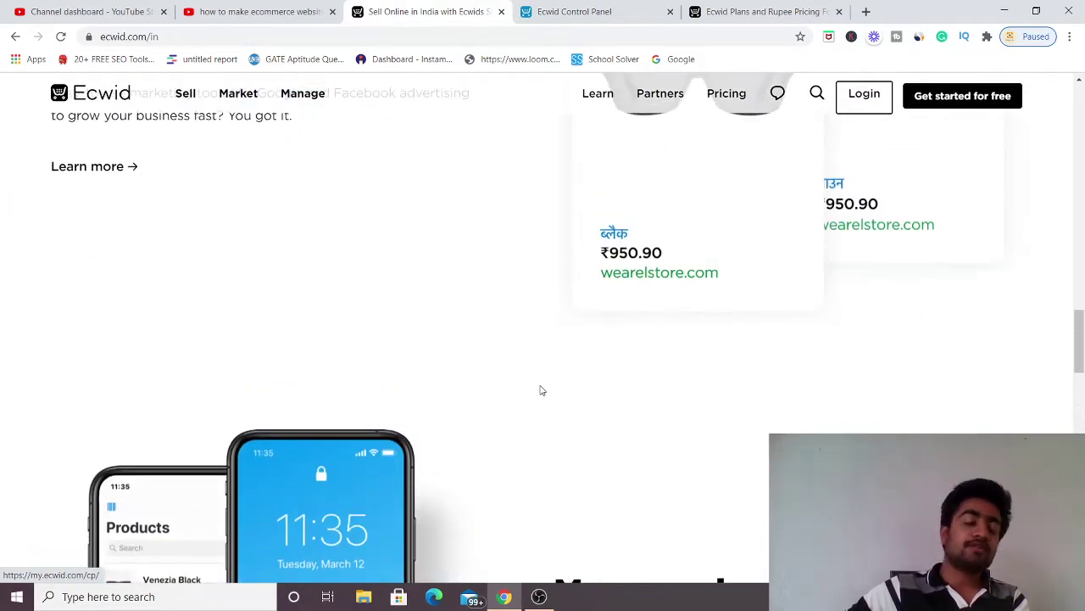
{"action": "scroll", "coordinate": [601, 422], "scroll_direction": "up", "scroll_amount": 2}
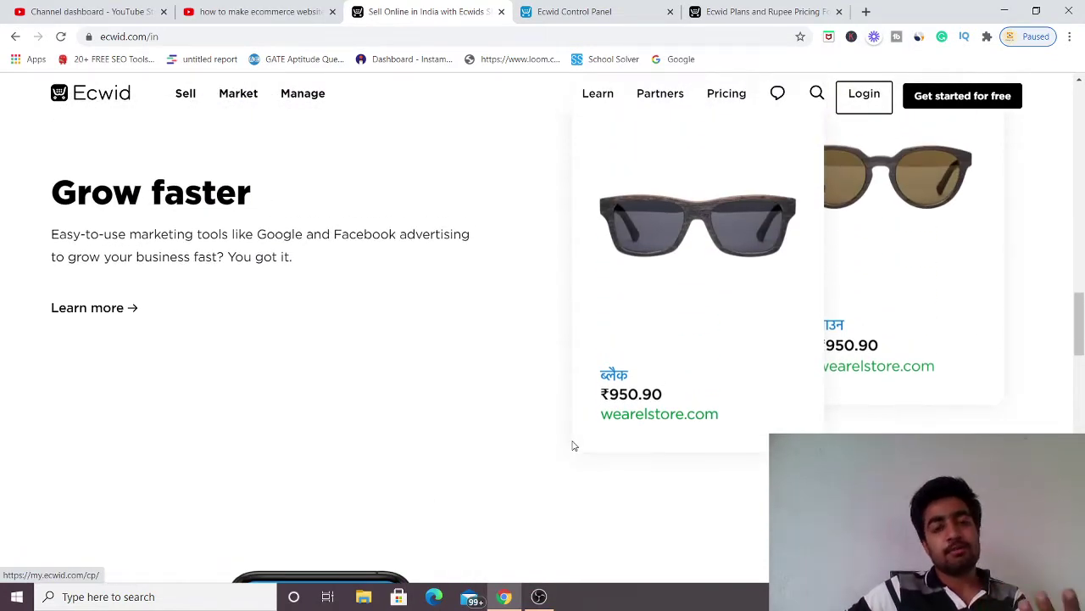
{"action": "scroll", "coordinate": [573, 445], "scroll_direction": "up", "scroll_amount": 1}
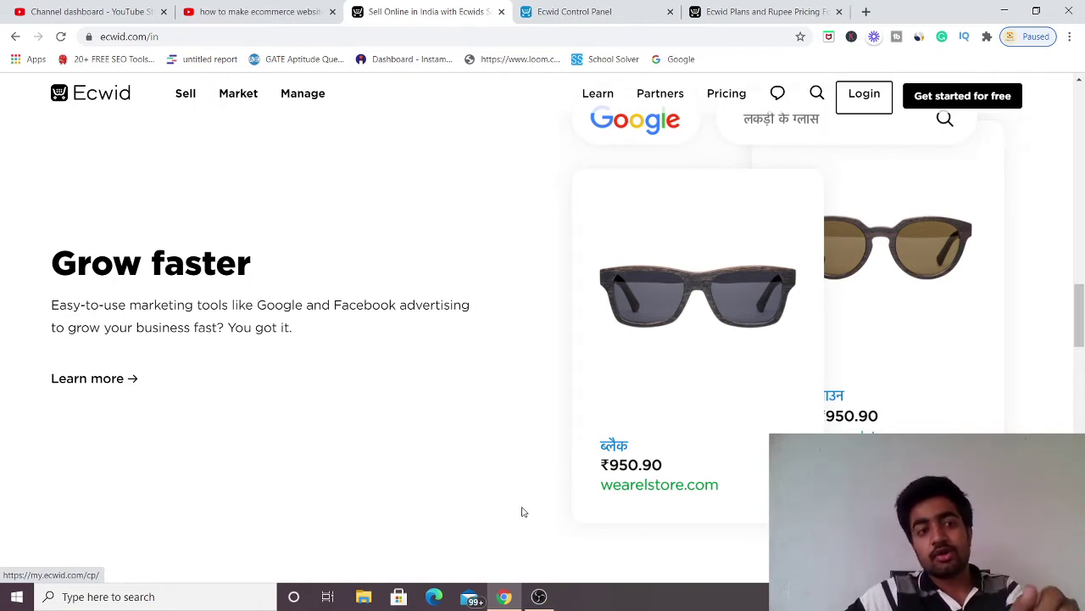
{"action": "scroll", "coordinate": [420, 330], "scroll_direction": "up", "scroll_amount": 6}
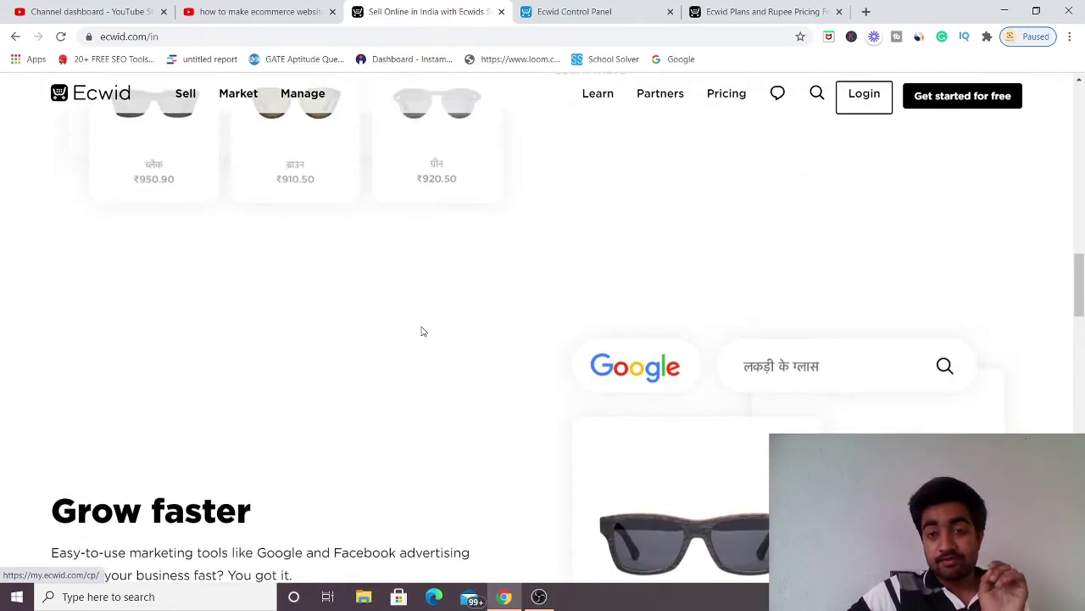
{"action": "scroll", "coordinate": [428, 320], "scroll_direction": "up", "scroll_amount": 2}
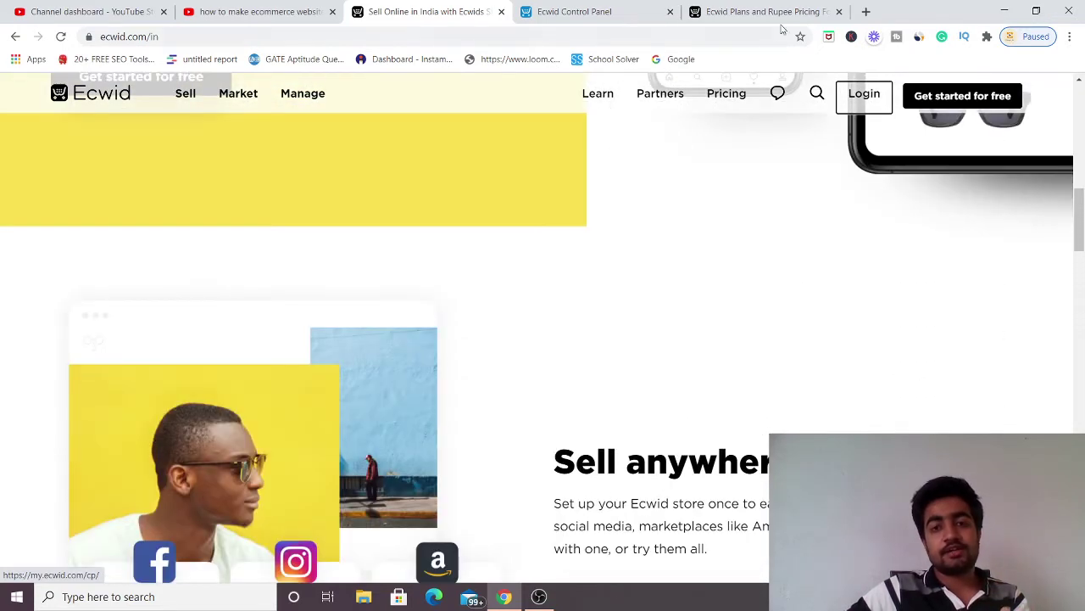
- Open the Ecwid pricing page and review the Free, Venture, Business and Unlimited plan cards
{"action": "left_click", "coordinate": [750, 14]}
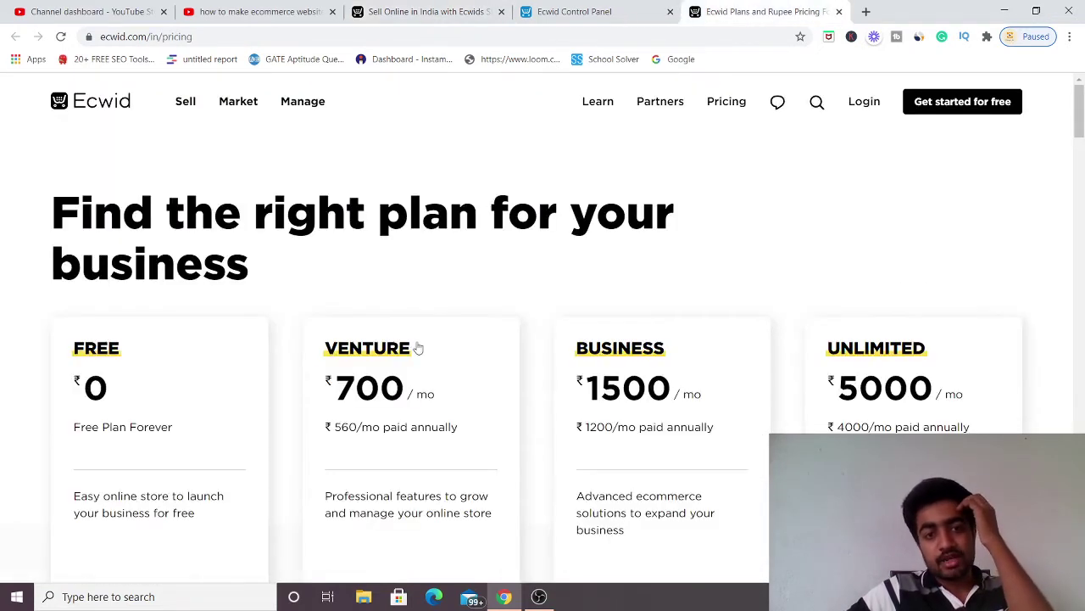
{"action": "scroll", "coordinate": [416, 349], "scroll_direction": "down", "scroll_amount": 2}
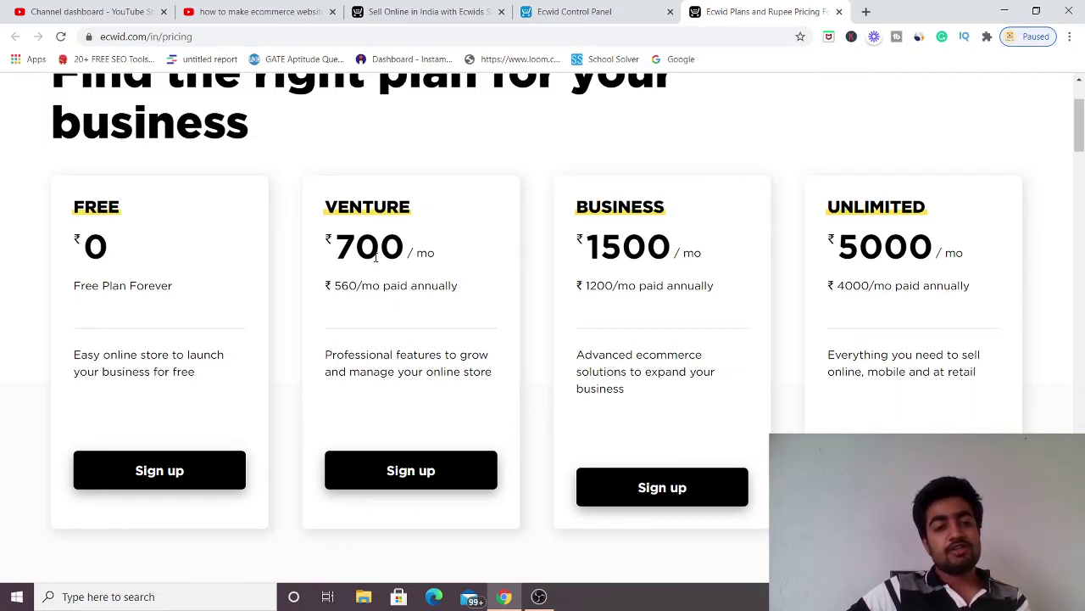
{"action": "left_click_drag", "start_coordinate": [376, 257], "coordinate": [336, 255]}
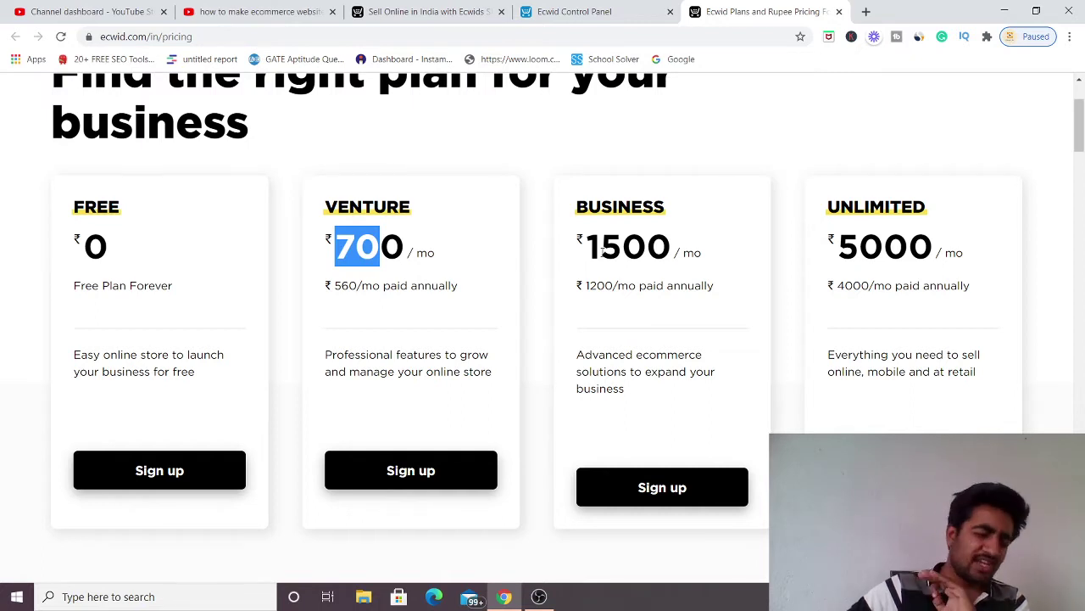
{"action": "scroll", "coordinate": [178, 318], "scroll_direction": "down", "scroll_amount": 2}
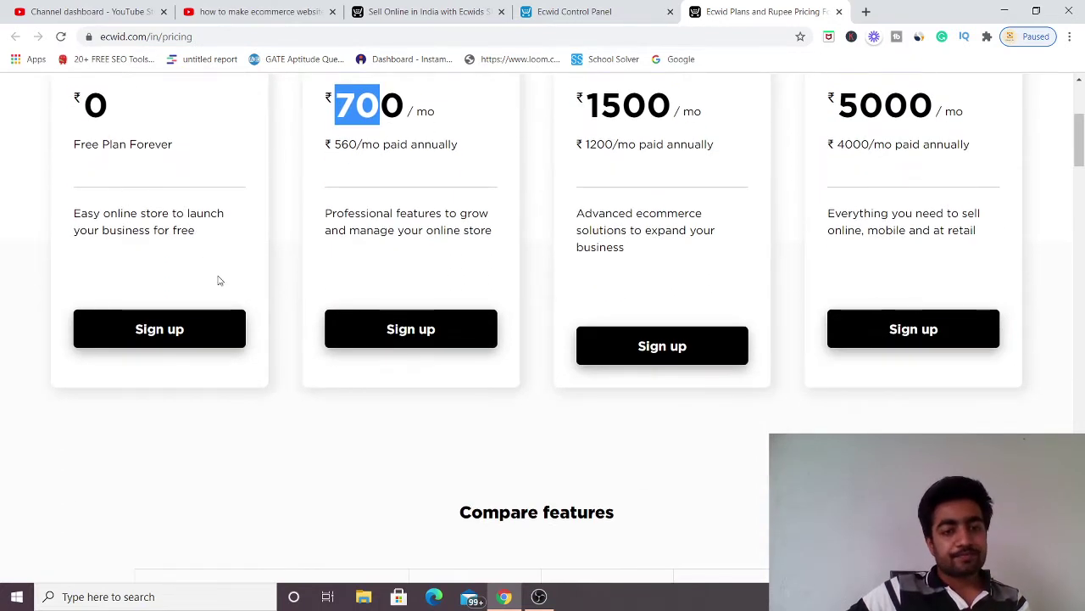
{"action": "left_click", "coordinate": [262, 387]}
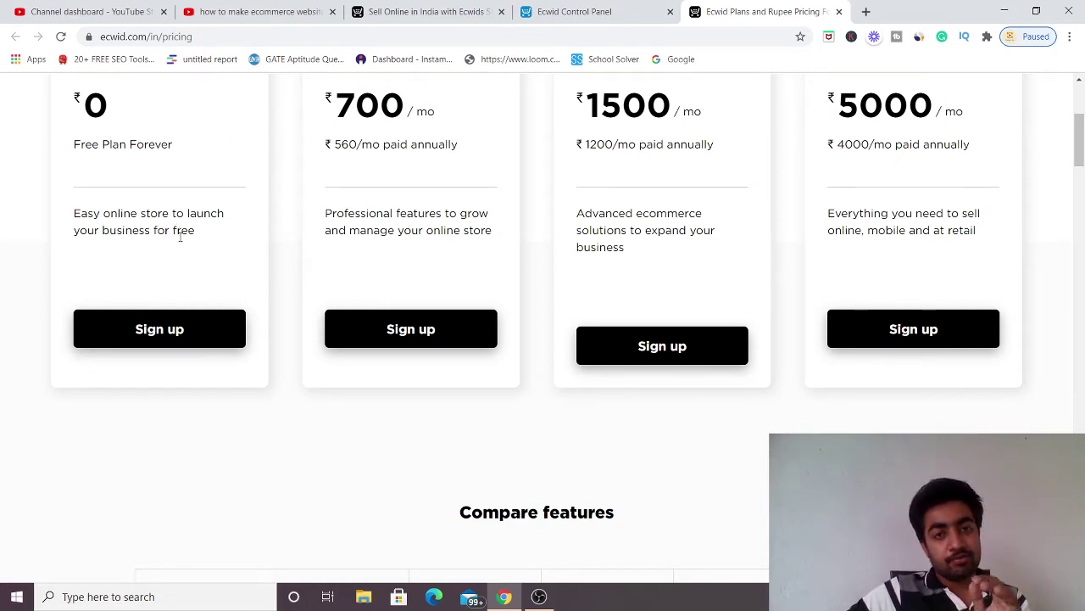
{"action": "scroll", "coordinate": [204, 353], "scroll_direction": "up", "scroll_amount": 2}
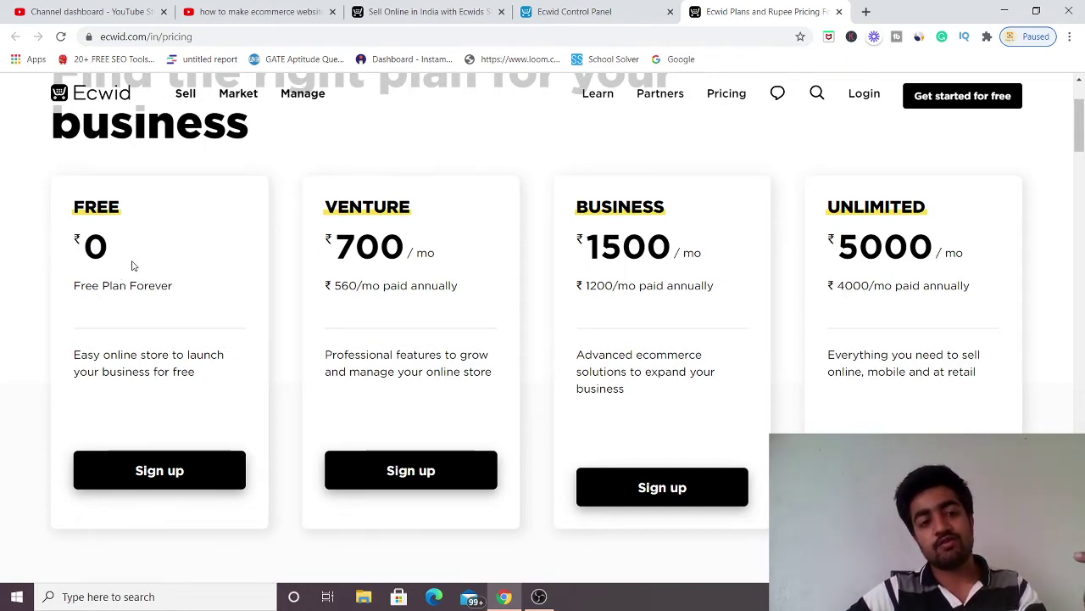
- Compare the four plans' prices, transaction fees and Sales Channels in the feature comparison table
{"action": "scroll", "coordinate": [223, 348], "scroll_direction": "down", "scroll_amount": 5}
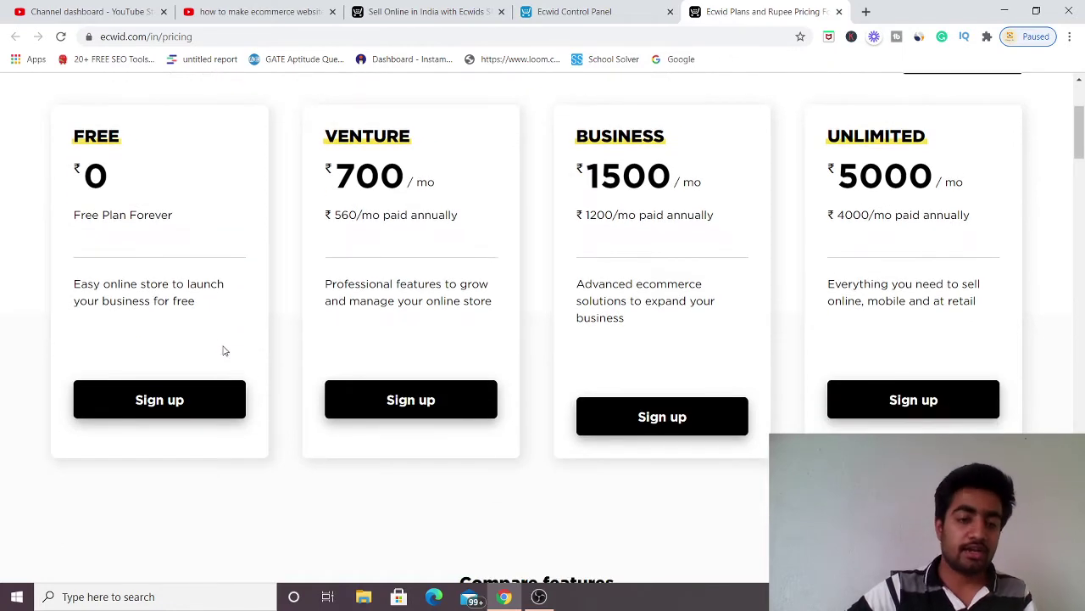
{"action": "scroll", "coordinate": [228, 344], "scroll_direction": "down", "scroll_amount": 3}
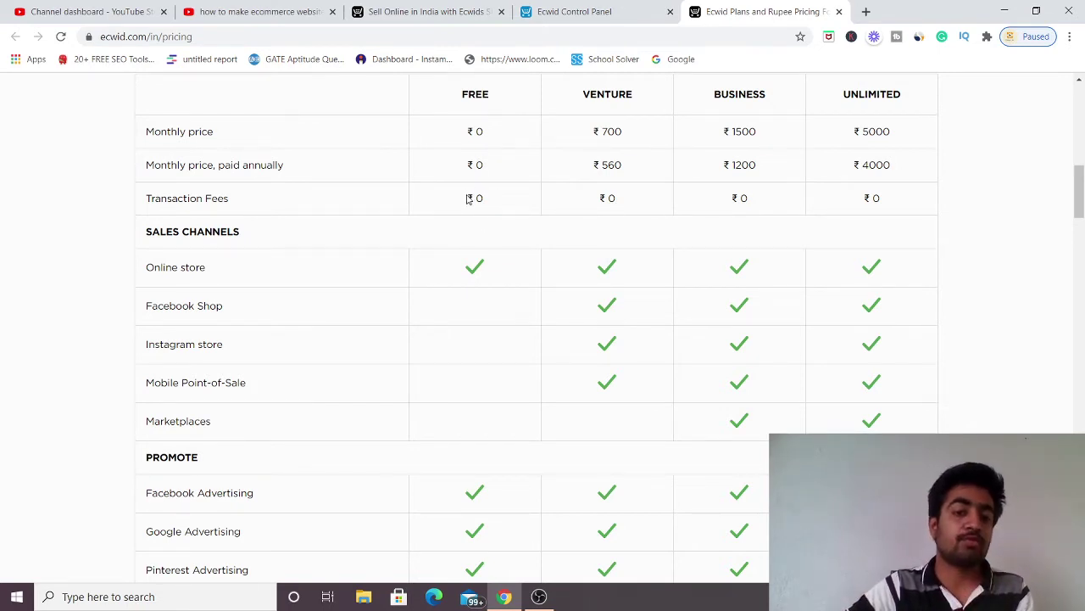
{"action": "left_click_drag", "start_coordinate": [469, 196], "coordinate": [488, 200]}
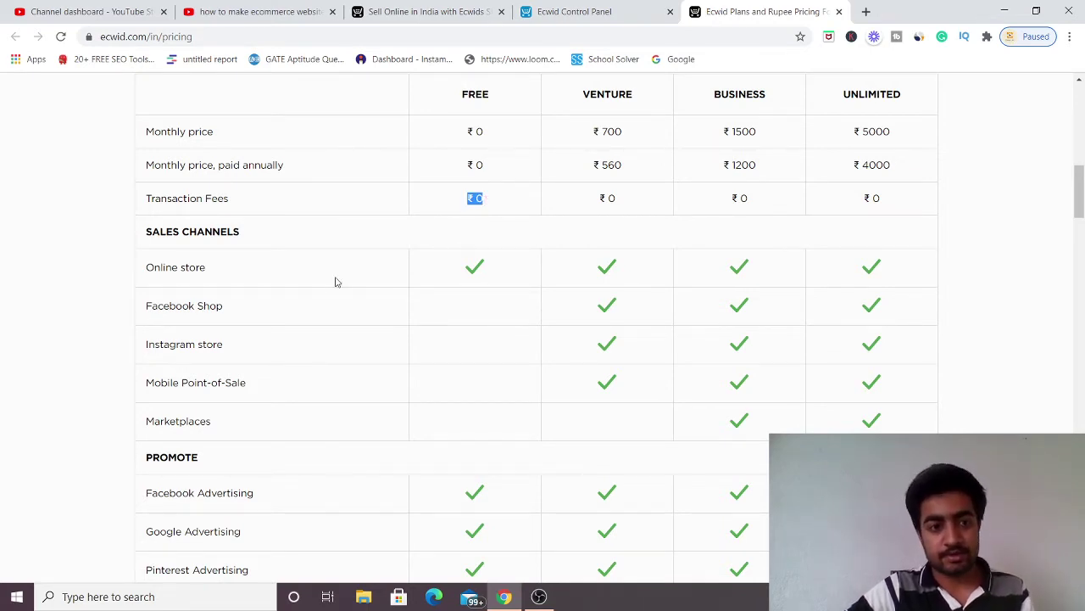
{"action": "scroll", "coordinate": [308, 286], "scroll_direction": "down", "scroll_amount": 2}
{"action": "scroll", "coordinate": [308, 286], "scroll_direction": "up", "scroll_amount": 1}
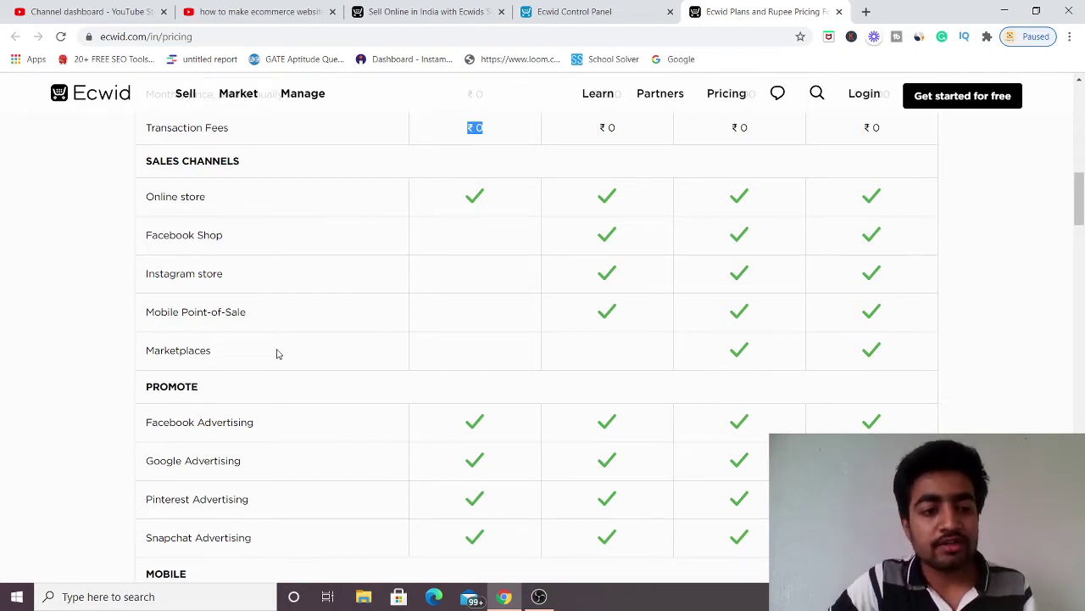
{"action": "left_click_drag", "start_coordinate": [271, 319], "coordinate": [161, 322]}
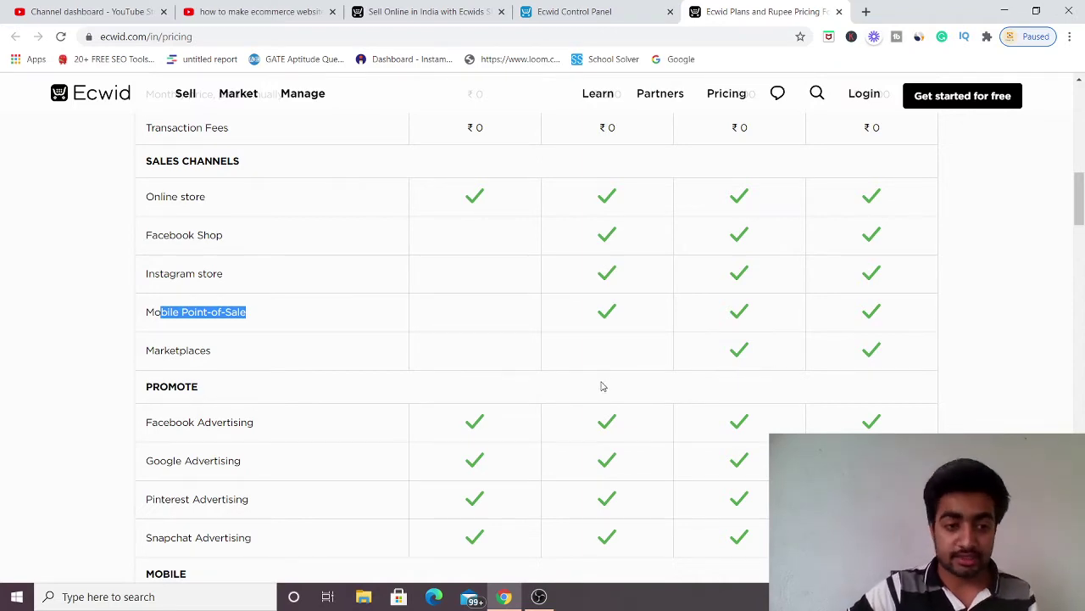
- Review which Promote and Mobile features each plan includes in the comparison table
{"action": "scroll", "coordinate": [601, 383], "scroll_direction": "down", "scroll_amount": 2}
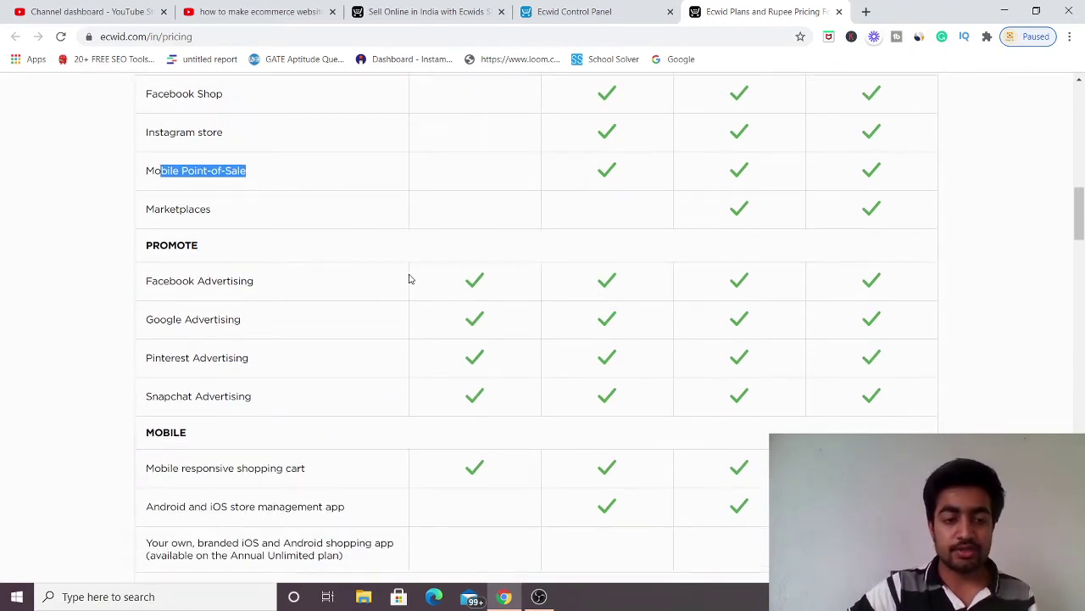
{"action": "scroll", "coordinate": [422, 284], "scroll_direction": "down", "scroll_amount": 1}
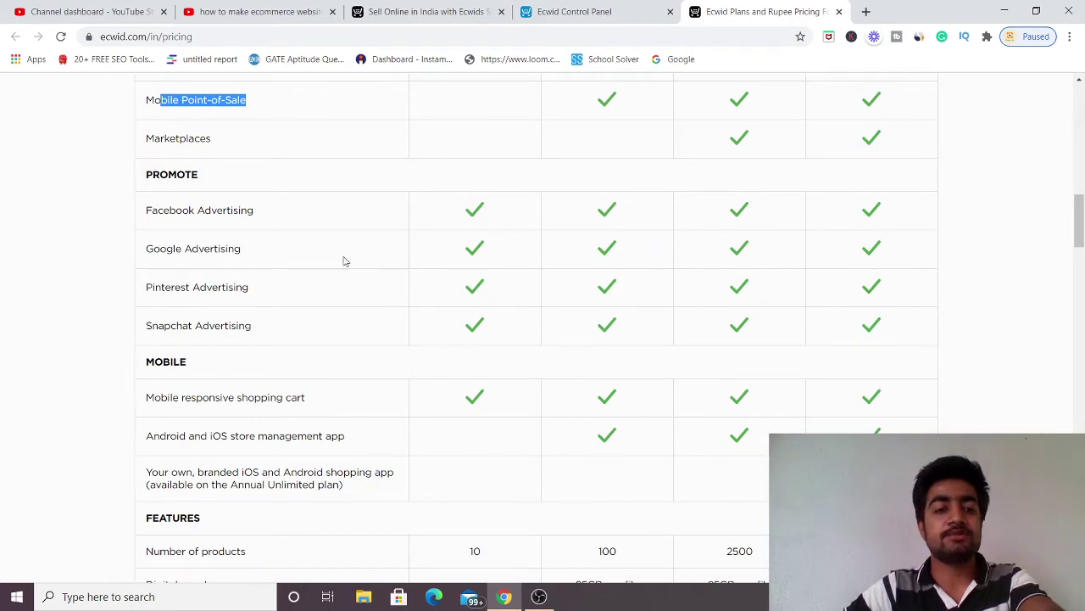
{"action": "scroll", "coordinate": [462, 330], "scroll_direction": "down", "scroll_amount": 3}
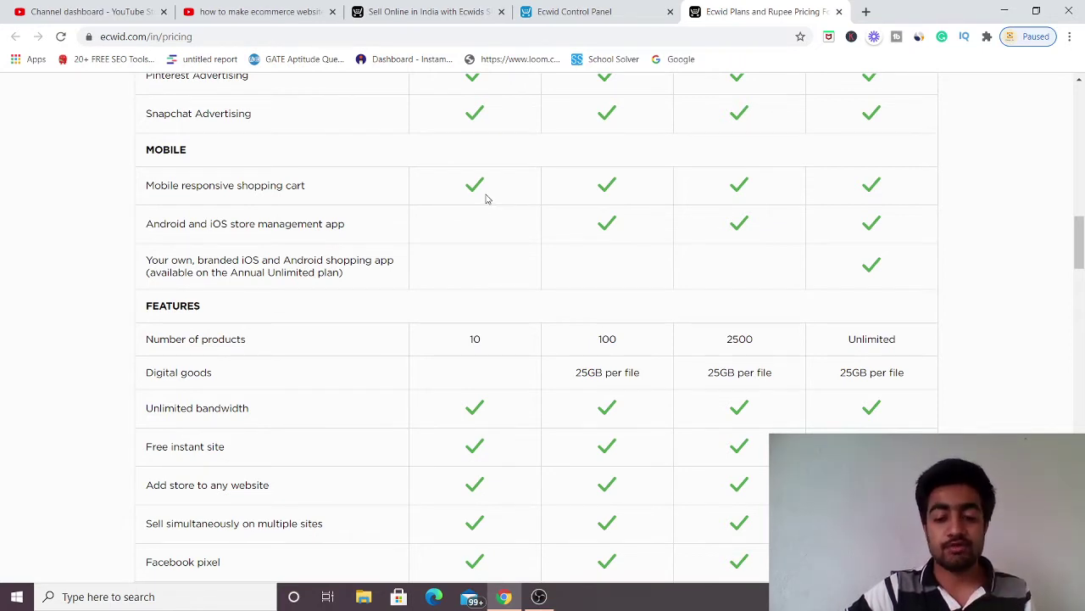
- Compare the number of products allowed on the Free, Venture, Business and Unlimited plans
{"action": "scroll", "coordinate": [420, 244], "scroll_direction": "down", "scroll_amount": 2}
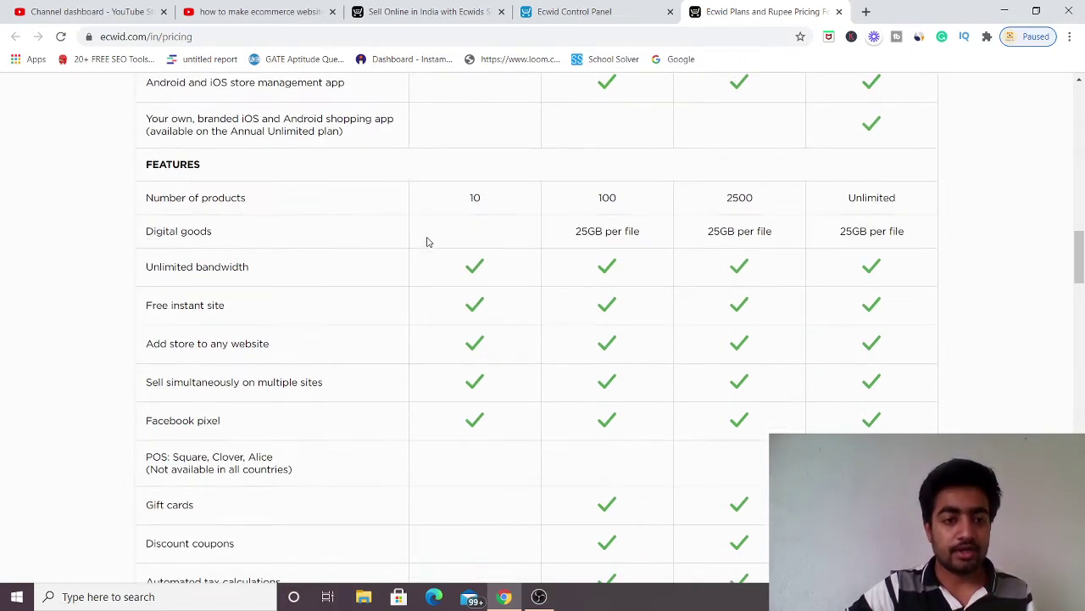
{"action": "scroll", "coordinate": [267, 250], "scroll_direction": "down", "scroll_amount": 1}
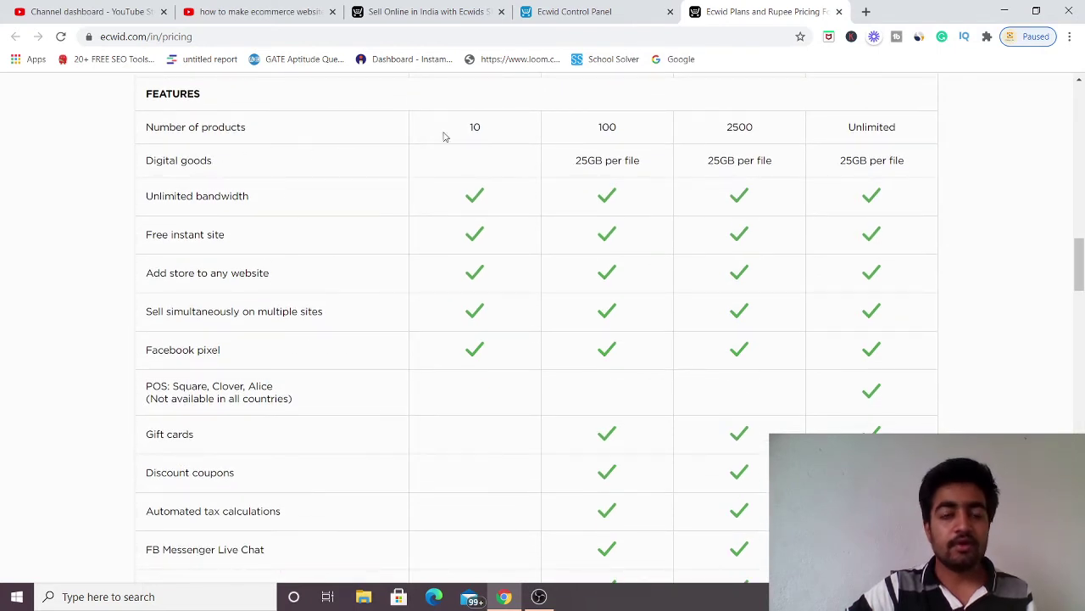
{"action": "double_click", "coordinate": [483, 131]}
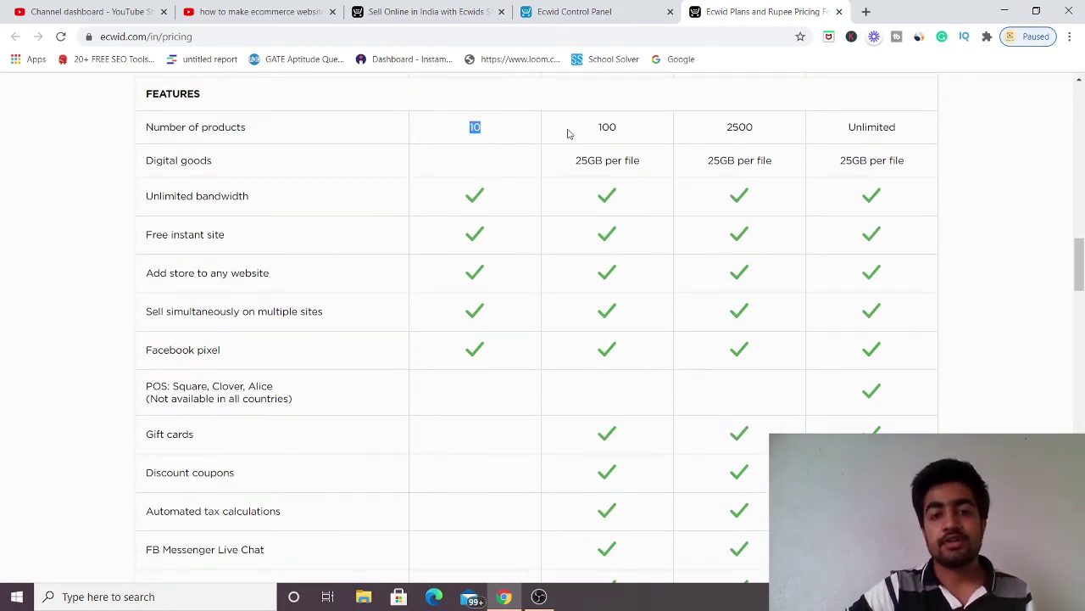
{"action": "double_click", "coordinate": [634, 129]}
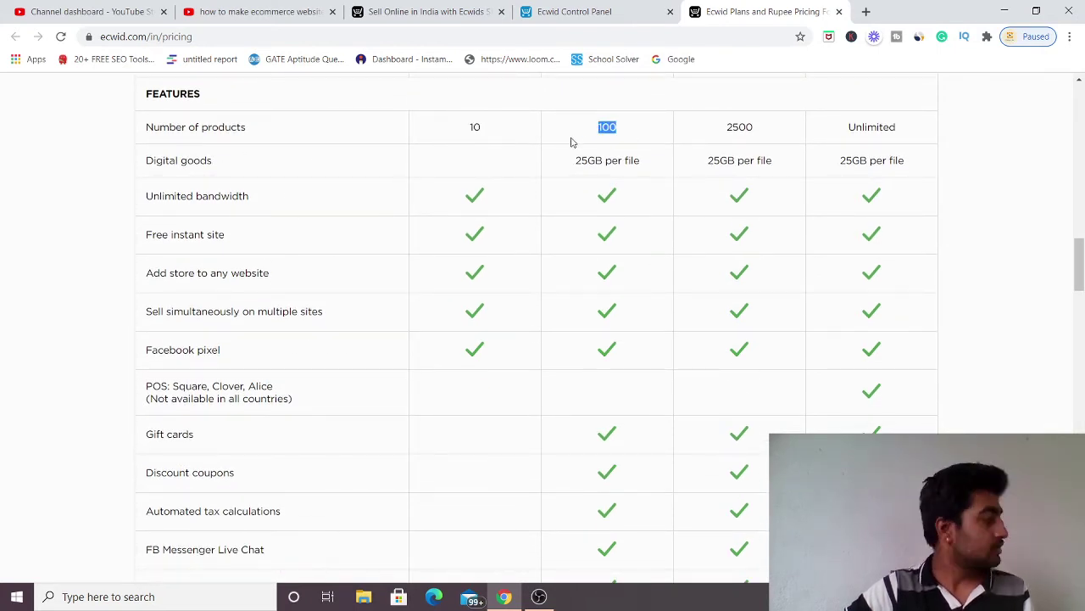
{"action": "double_click", "coordinate": [746, 136]}
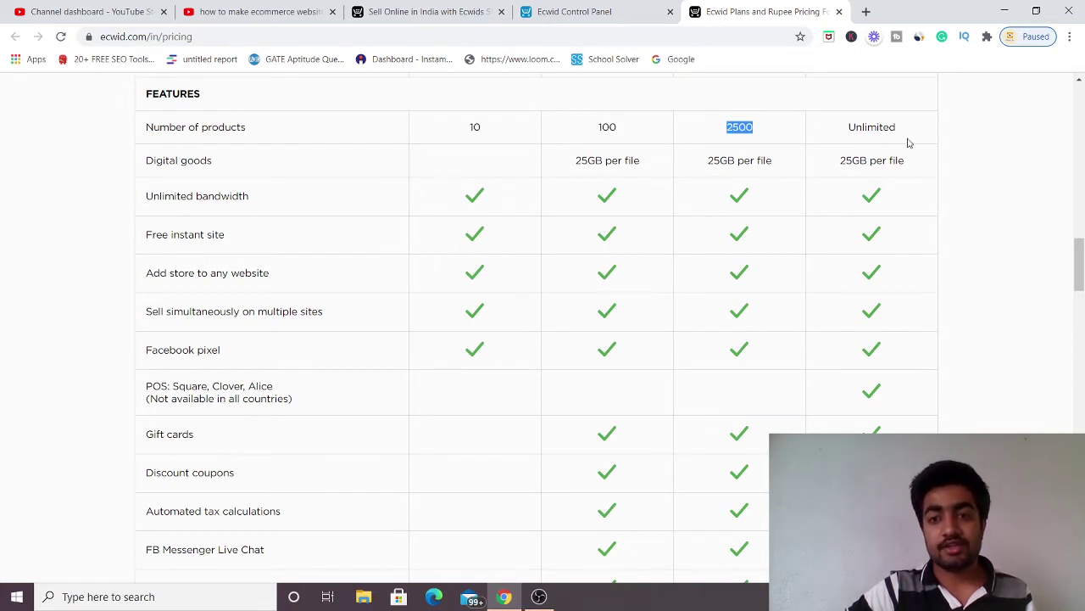
{"action": "double_click", "coordinate": [839, 136]}
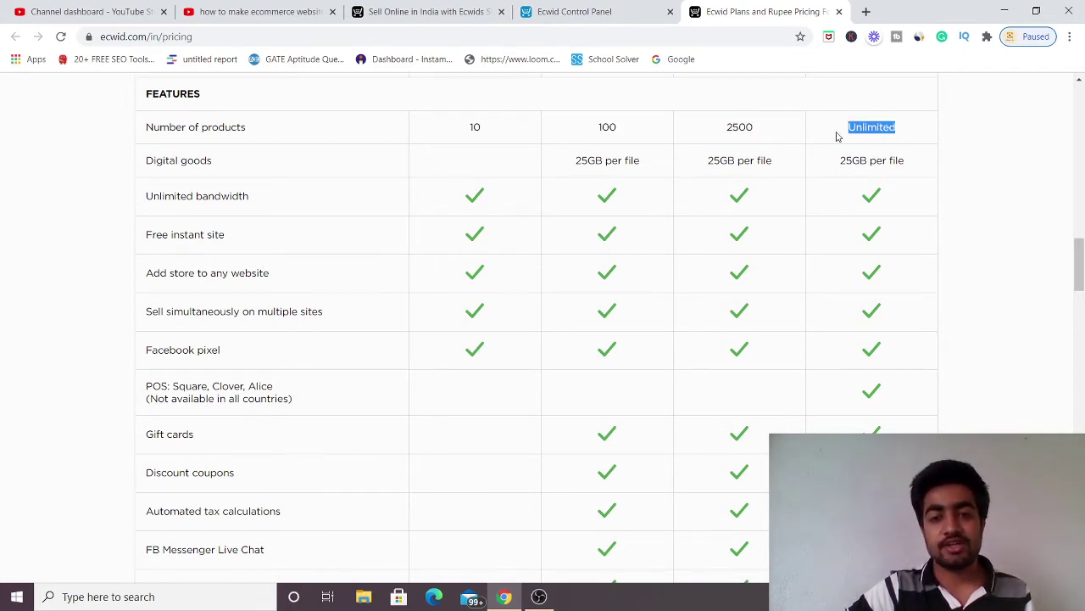
- Review the remaining Features rows and the Support and Platforms sections of the plan comparison table
{"action": "scroll", "coordinate": [517, 227], "scroll_direction": "down", "scroll_amount": 1}
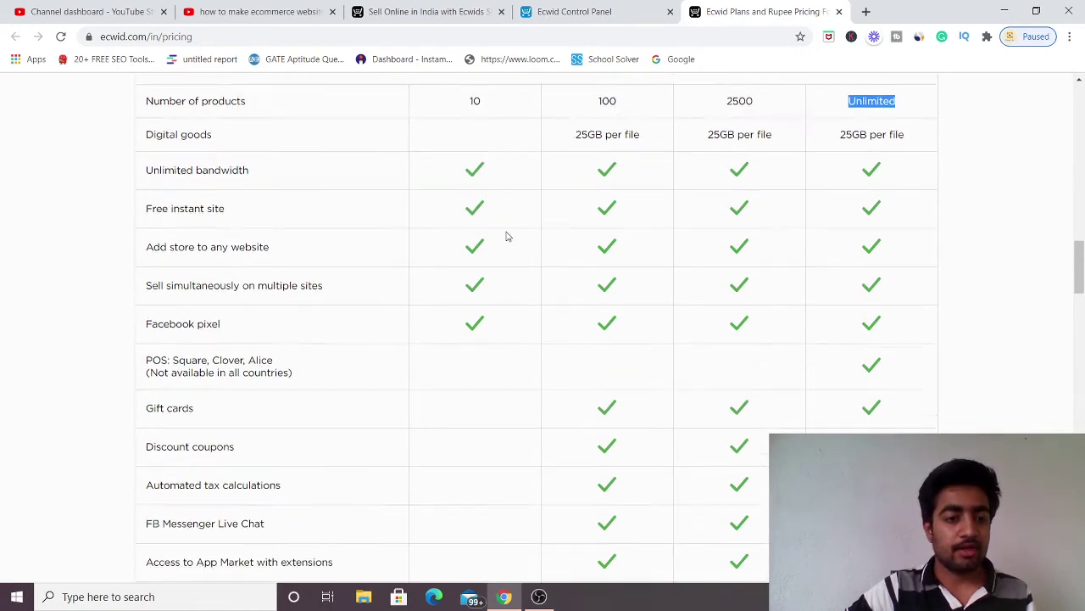
{"action": "scroll", "coordinate": [506, 236], "scroll_direction": "down", "scroll_amount": 9}
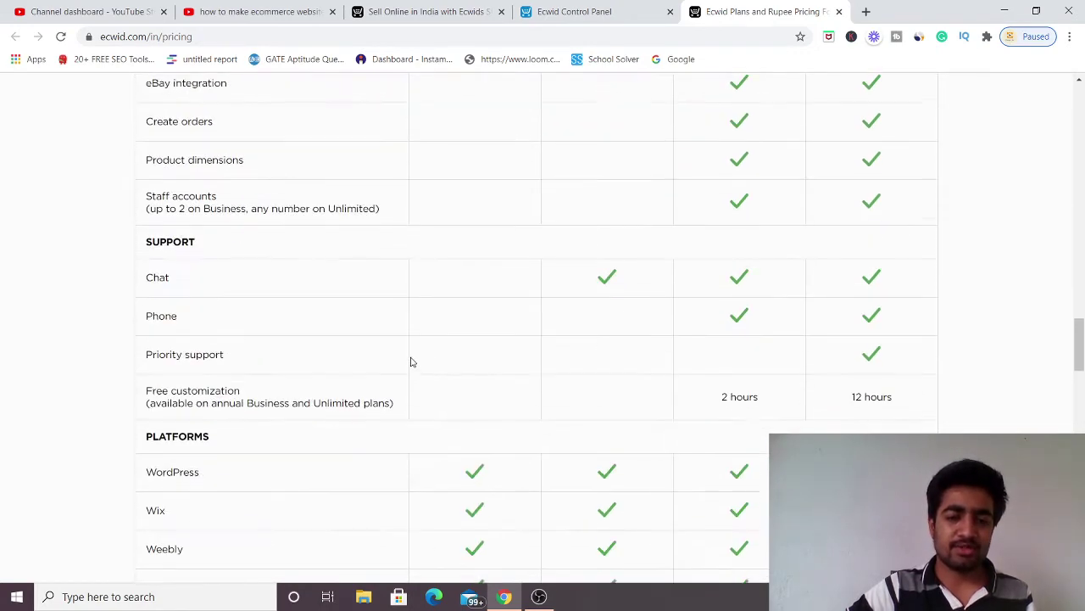
{"action": "scroll", "coordinate": [653, 284], "scroll_direction": "down", "scroll_amount": 2}
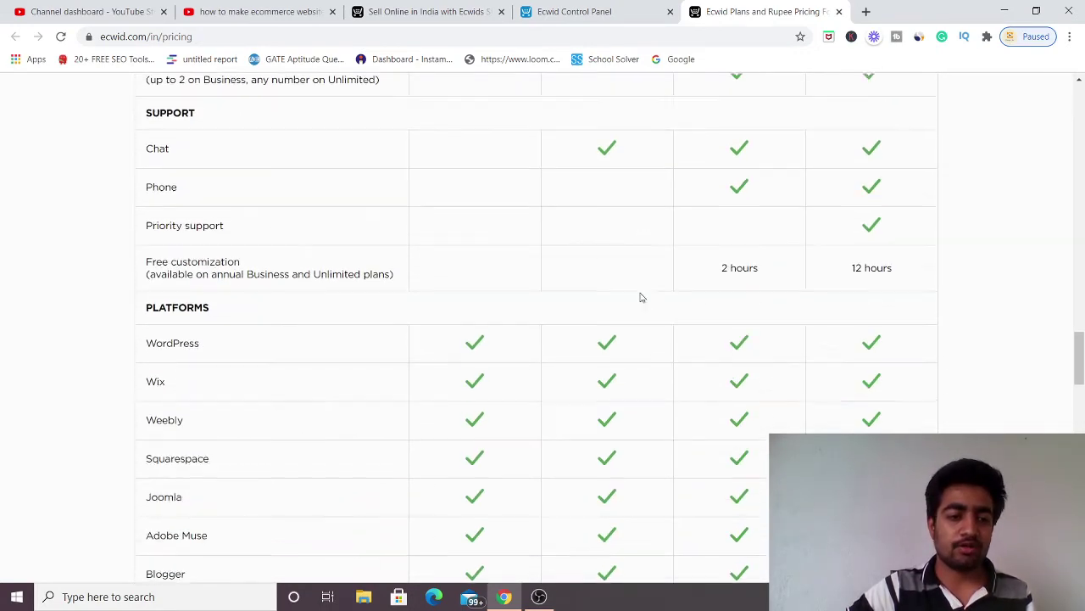
{"action": "scroll", "coordinate": [510, 345], "scroll_direction": "down", "scroll_amount": 2}
{"action": "scroll", "coordinate": [509, 344], "scroll_direction": "down", "scroll_amount": 2}
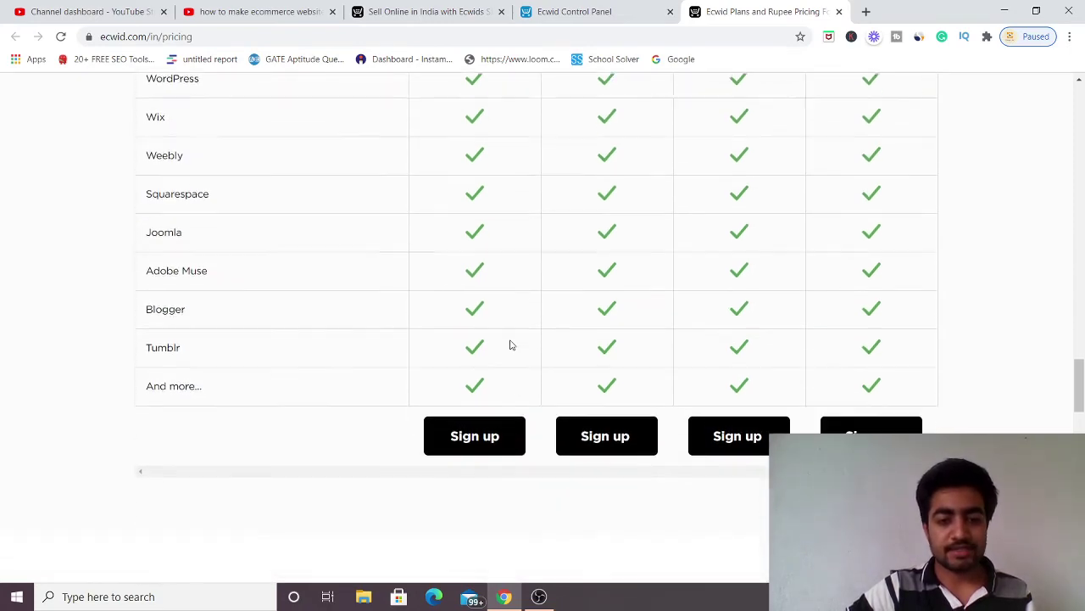
{"action": "scroll", "coordinate": [246, 413], "scroll_direction": "up", "scroll_amount": 1}
{"action": "scroll", "coordinate": [286, 305], "scroll_direction": "up", "scroll_amount": 3}
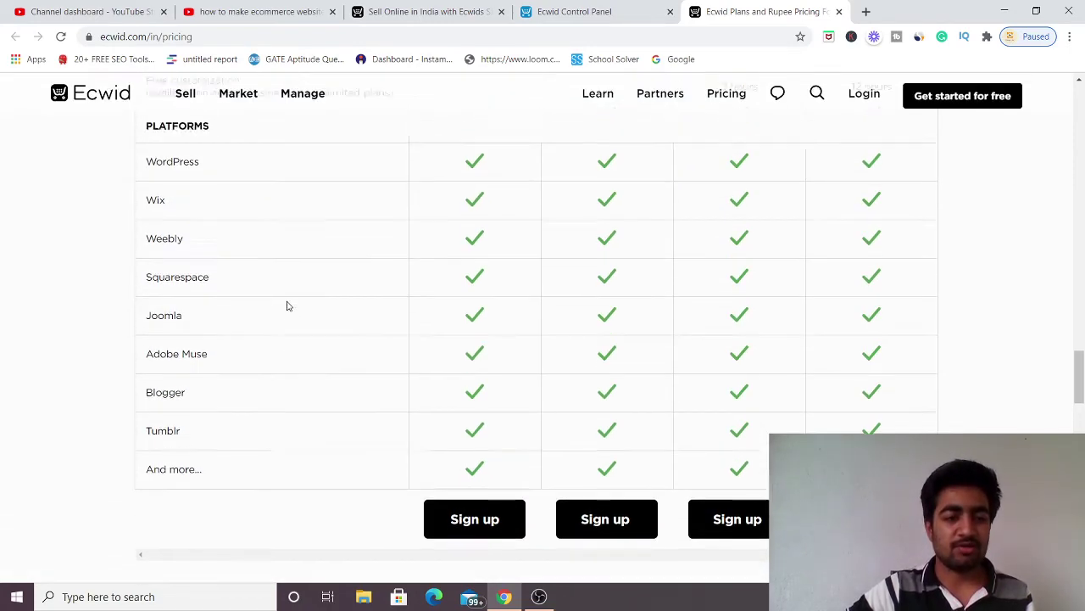
{"action": "scroll", "coordinate": [316, 330], "scroll_direction": "up", "scroll_amount": 3}
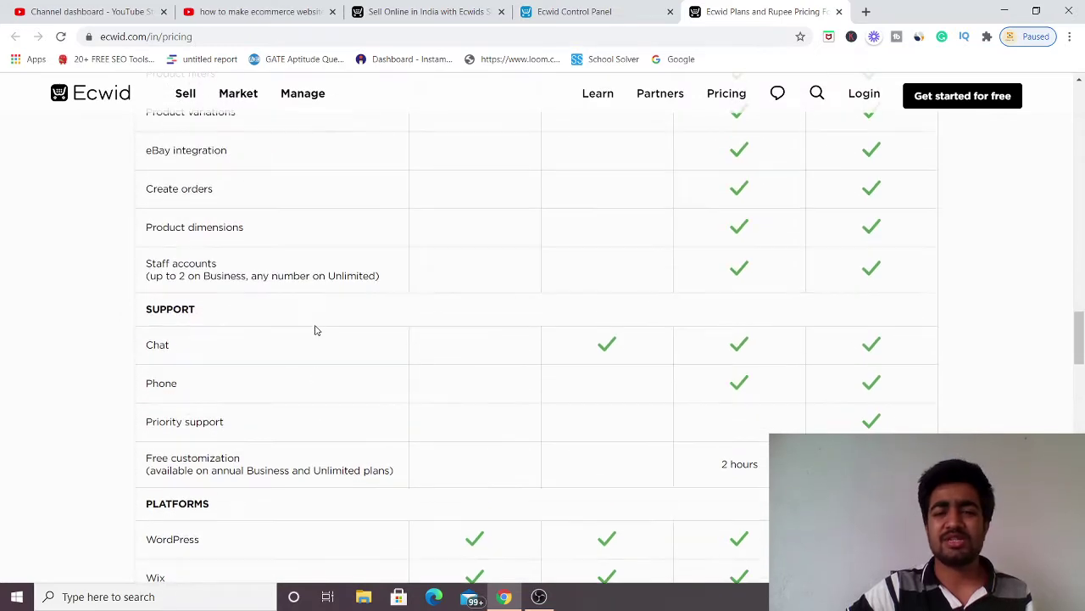
{"action": "scroll", "coordinate": [319, 329], "scroll_direction": "up", "scroll_amount": 5}
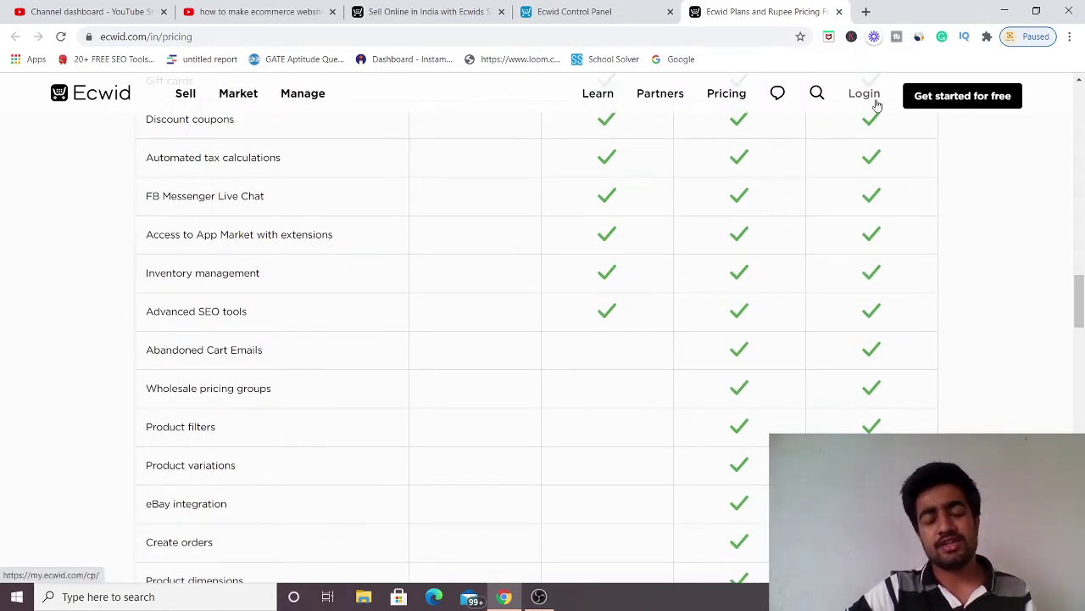
- Switch to the Ecwid Control Panel registration page and set the store name to "Youtube store"
{"action": "left_click", "coordinate": [577, 11]}
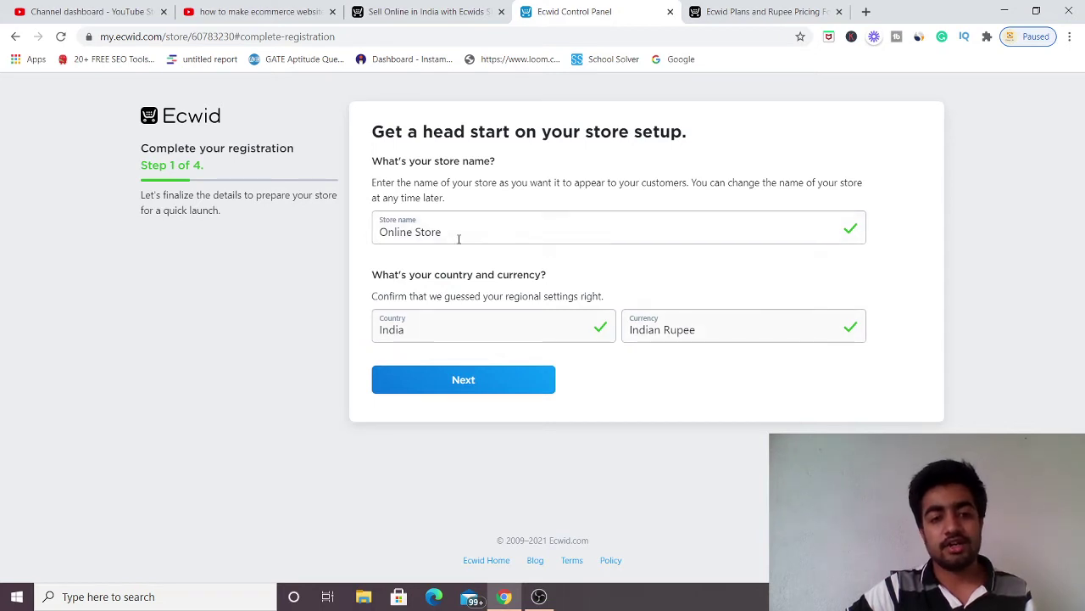
{"action": "left_click_drag", "start_coordinate": [459, 239], "coordinate": [348, 239]}
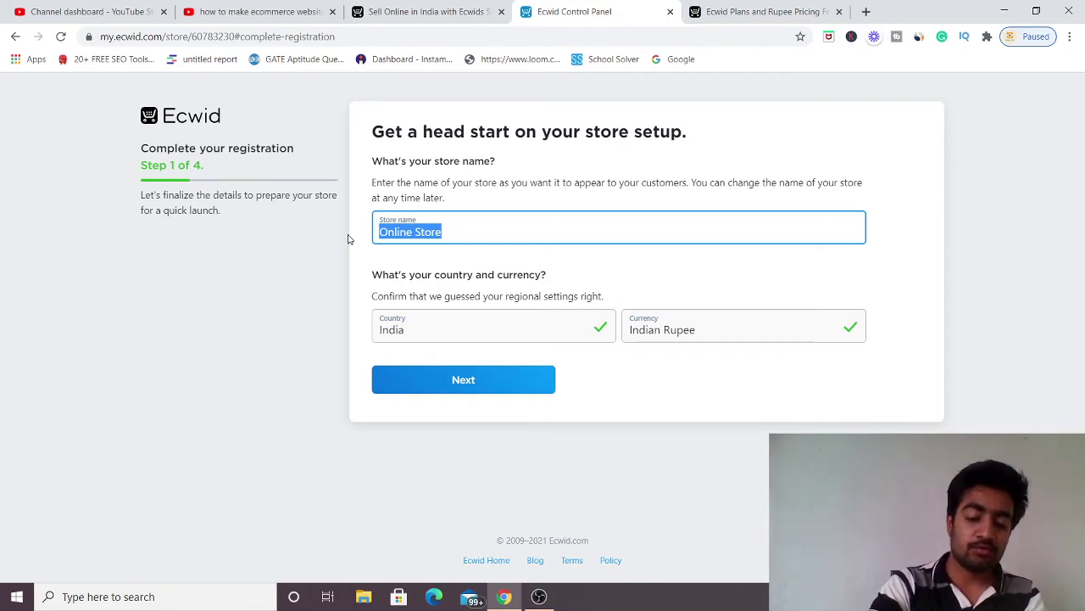
{"action": "type", "text": "Youtube s"}
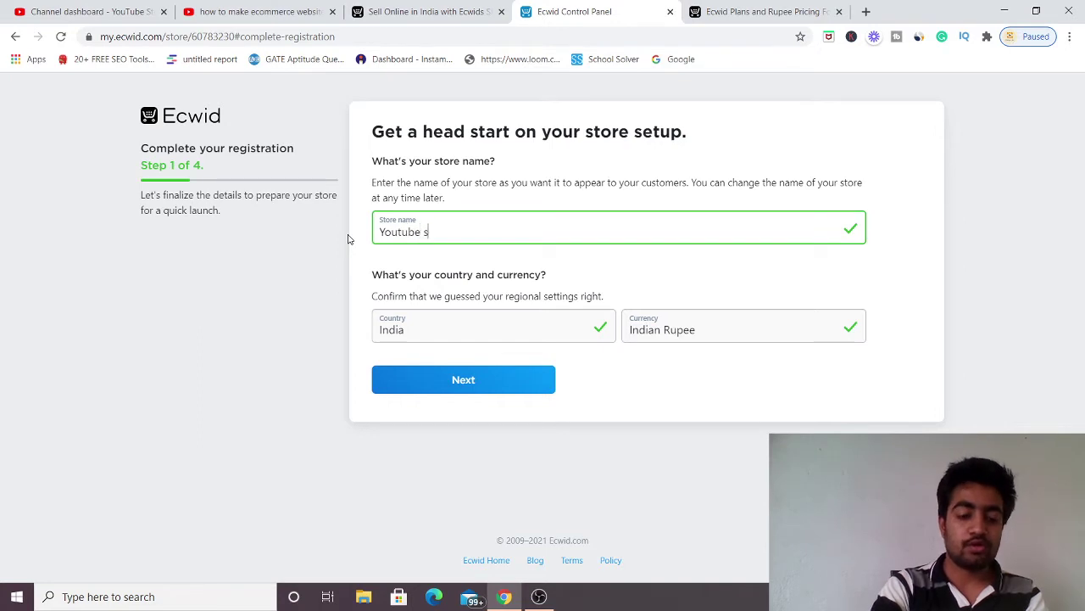
{"action": "type", "text": "tore"}
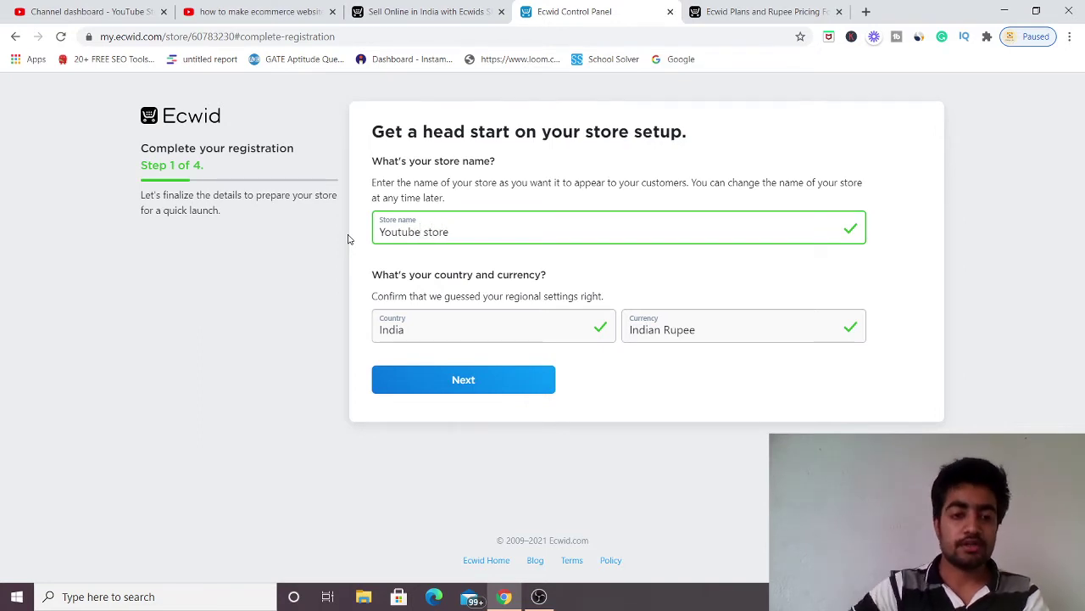
- Set the store's country to United States
{"action": "left_click", "coordinate": [462, 333]}
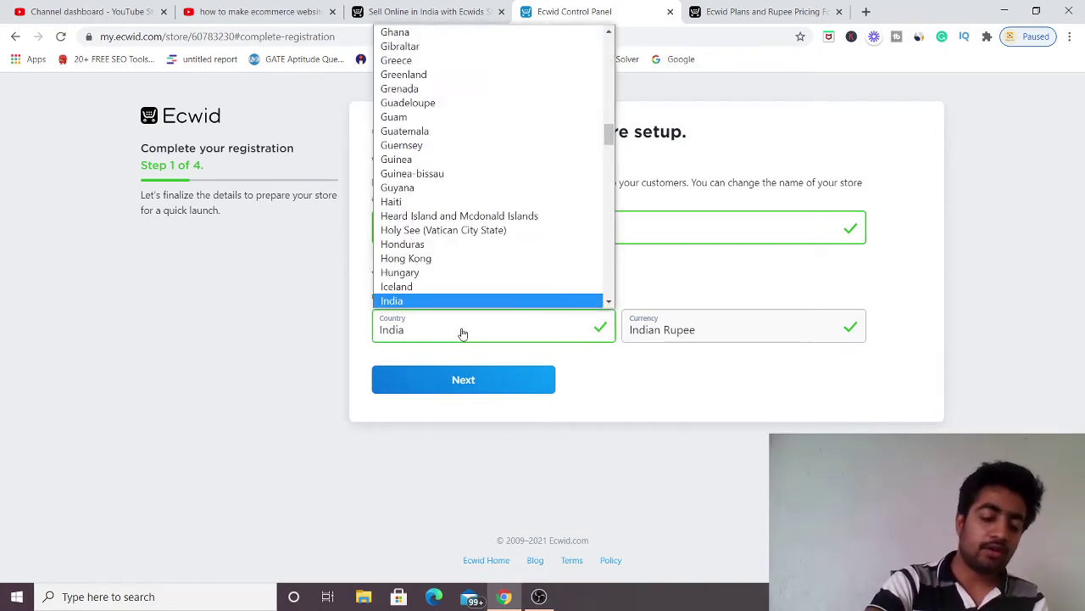
{"action": "type", "text": "un"}
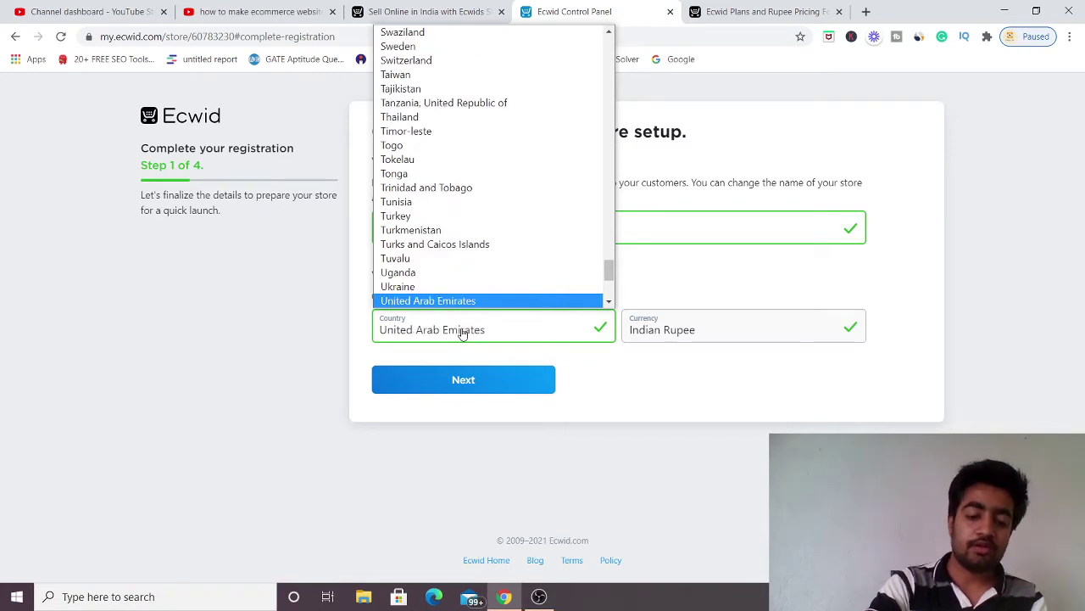
{"action": "key", "text": "Down"}
{"action": "key", "text": "Down"}
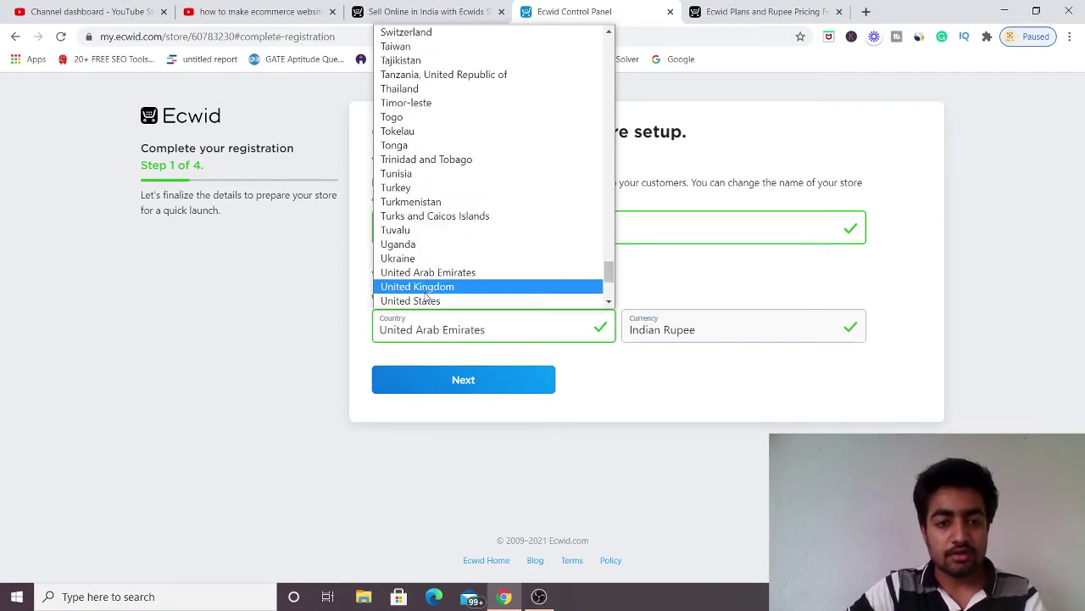
{"action": "left_click", "coordinate": [440, 307]}
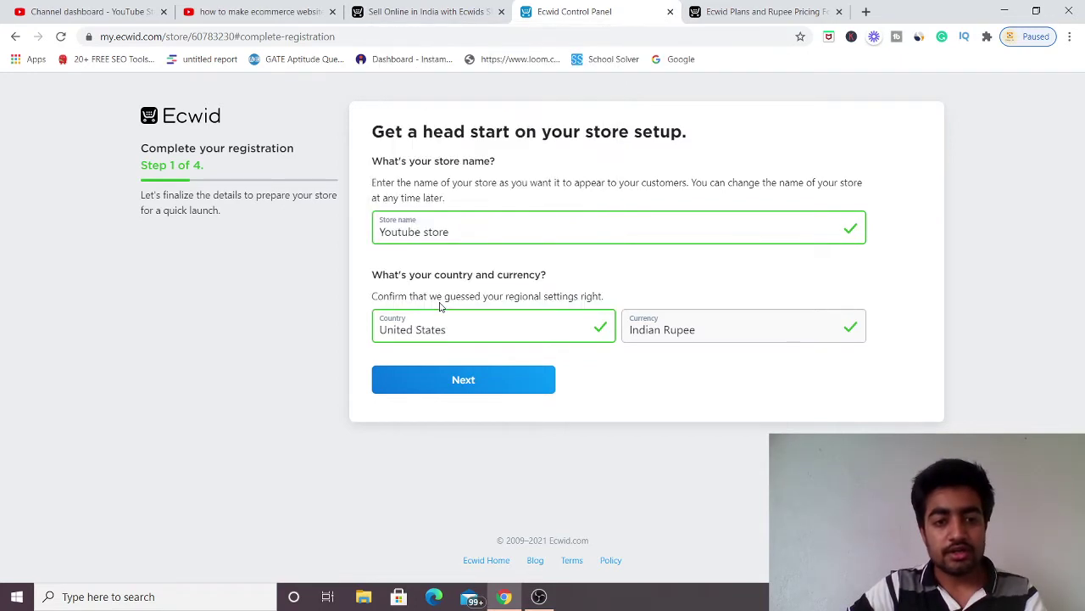
- Set the store's currency to U.S. dollar and proceed to the company address form
{"action": "left_click", "coordinate": [685, 321]}
{"action": "scroll", "coordinate": [726, 106], "scroll_direction": "down", "scroll_amount": 17}
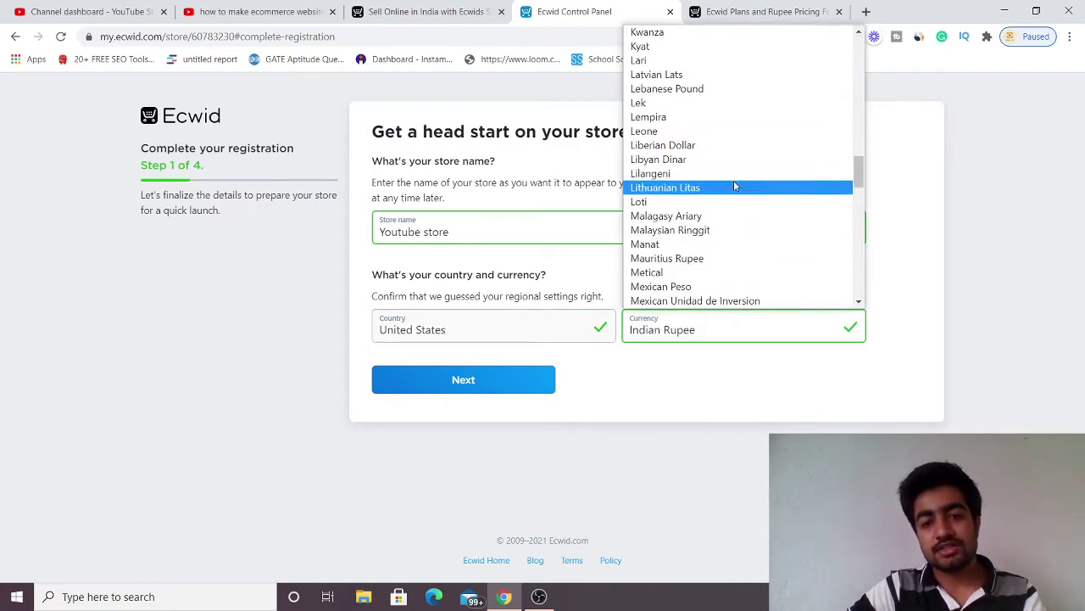
{"action": "scroll", "coordinate": [727, 216], "scroll_direction": "down", "scroll_amount": 7}
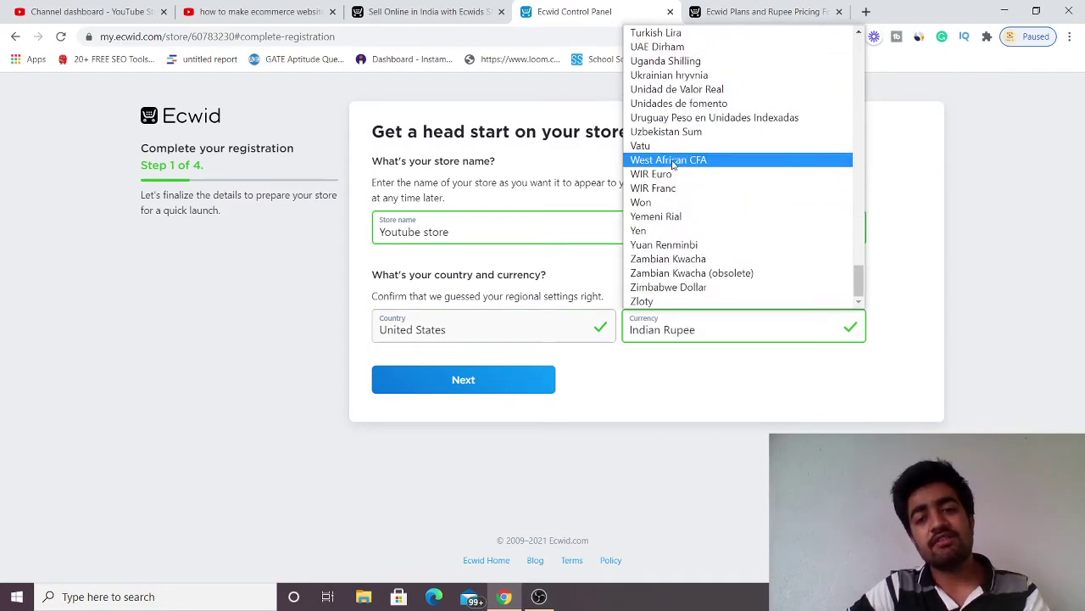
{"action": "scroll", "coordinate": [683, 223], "scroll_direction": "up", "scroll_amount": 3}
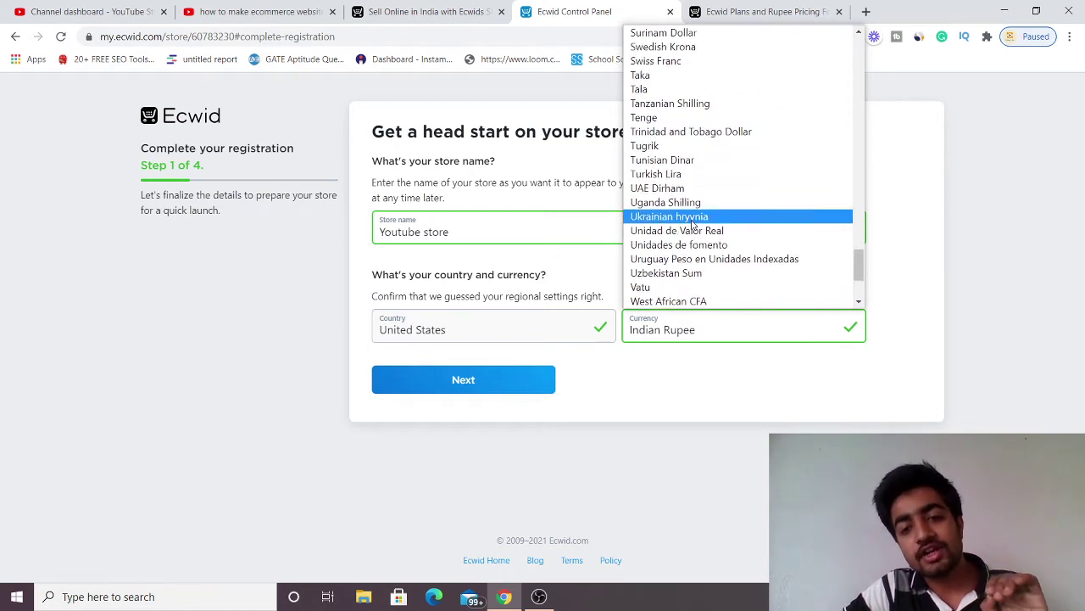
{"action": "scroll", "coordinate": [692, 225], "scroll_direction": "down", "scroll_amount": 3}
{"action": "scroll", "coordinate": [692, 225], "scroll_direction": "up", "scroll_amount": 20}
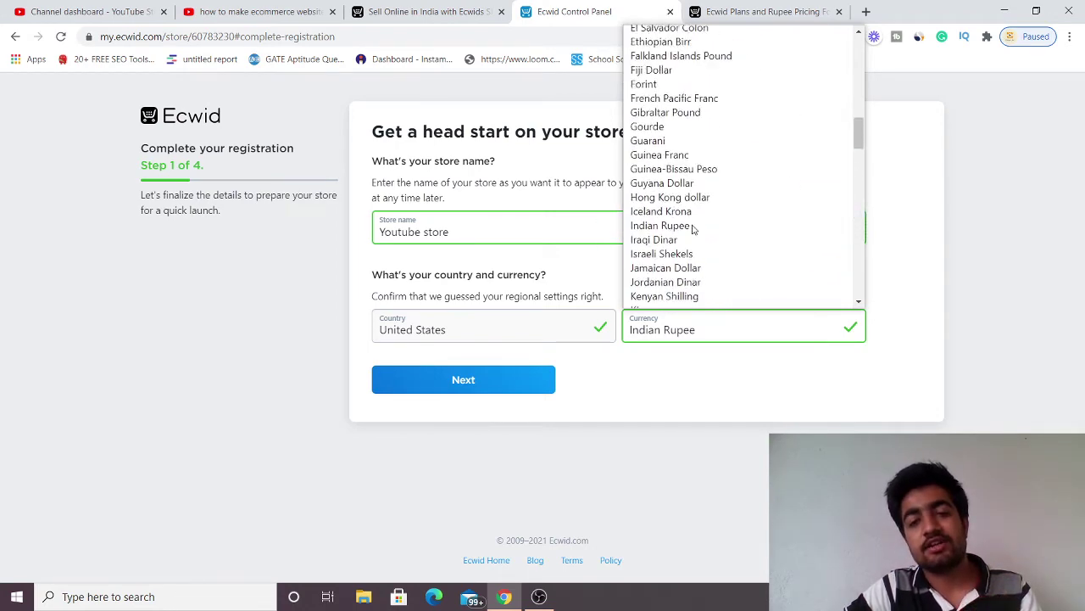
{"action": "scroll", "coordinate": [694, 230], "scroll_direction": "up", "scroll_amount": 2}
{"action": "scroll", "coordinate": [693, 230], "scroll_direction": "down", "scroll_amount": 7}
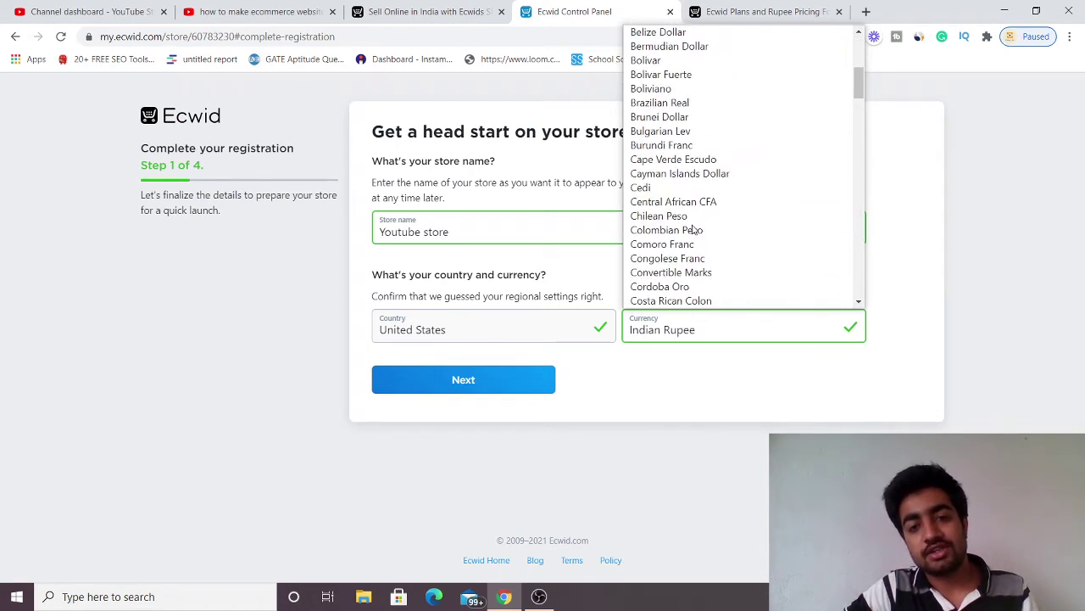
{"action": "scroll", "coordinate": [693, 230], "scroll_direction": "down", "scroll_amount": 7}
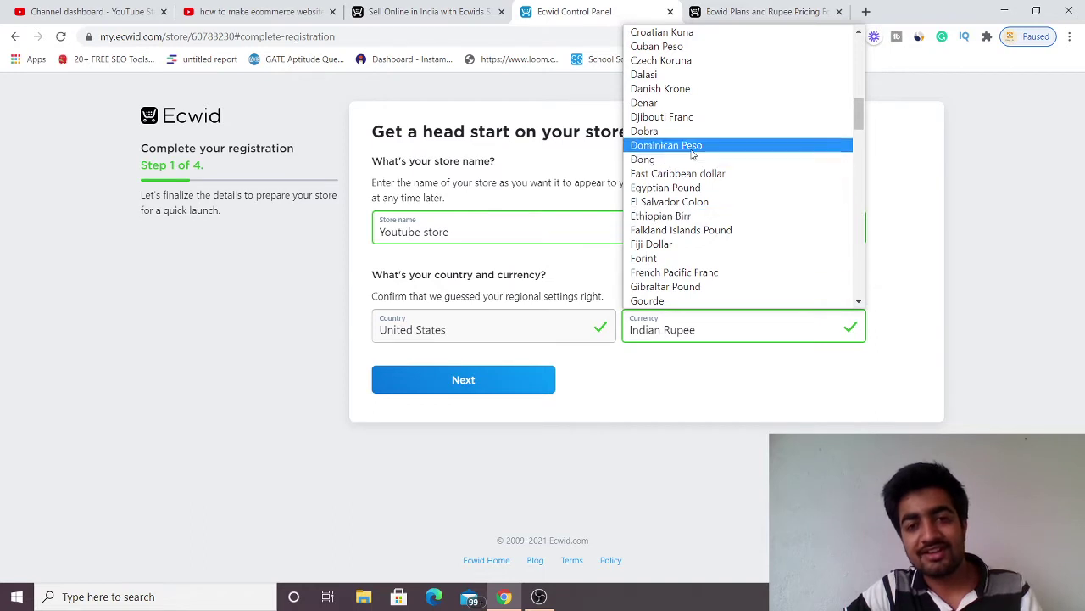
{"action": "scroll", "coordinate": [694, 153], "scroll_direction": "up", "scroll_amount": 14}
{"action": "left_click", "coordinate": [661, 48]}
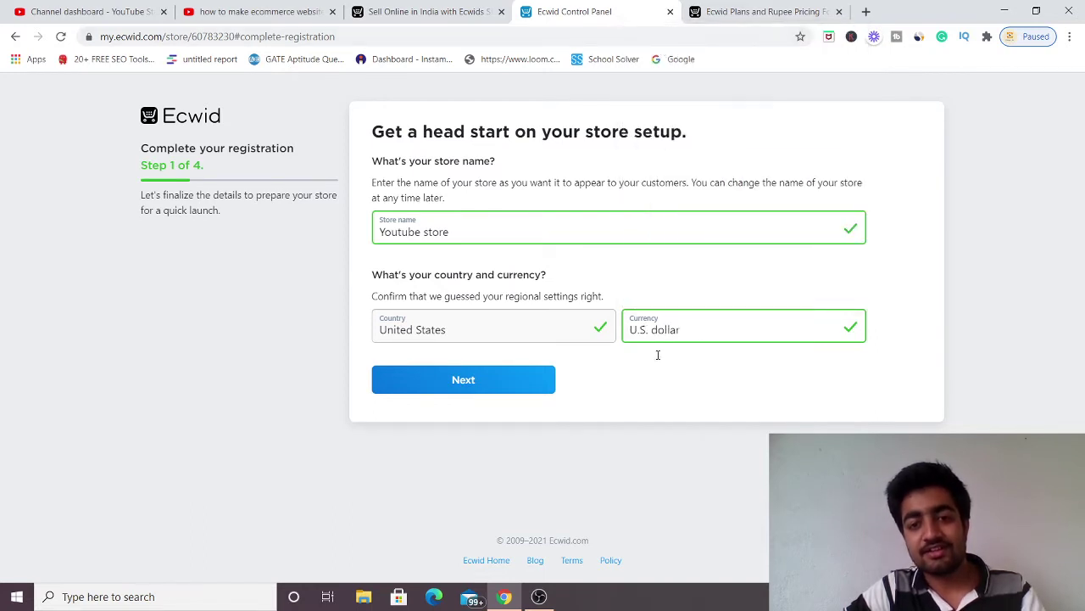
{"action": "left_click", "coordinate": [508, 371]}
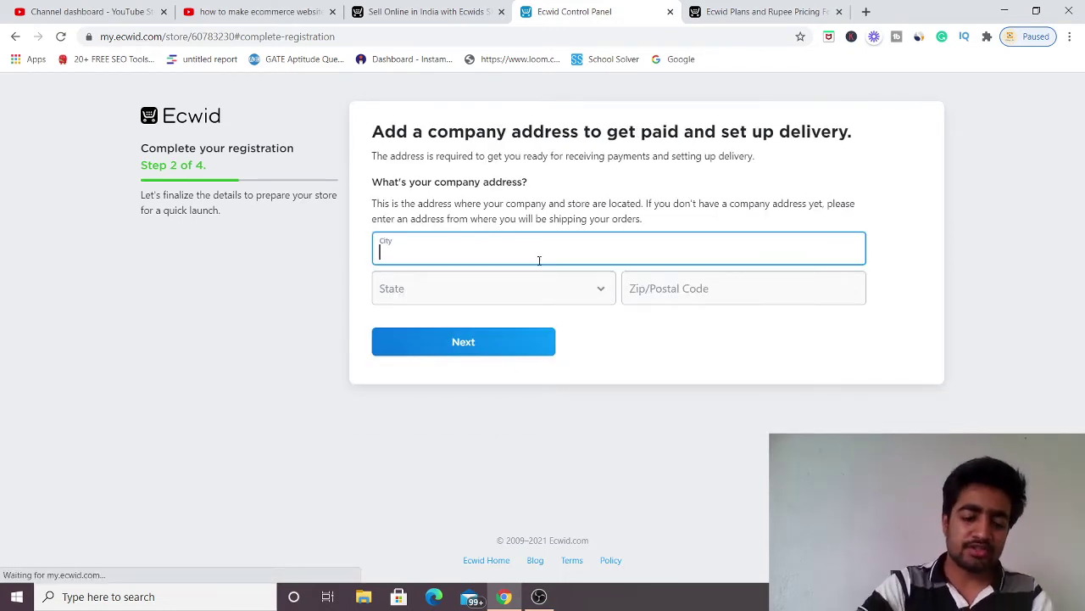
- Fill in the company's city and postal code from the saved address, choose Utah as the state, and continue
{"action": "type", "text": "uda"}
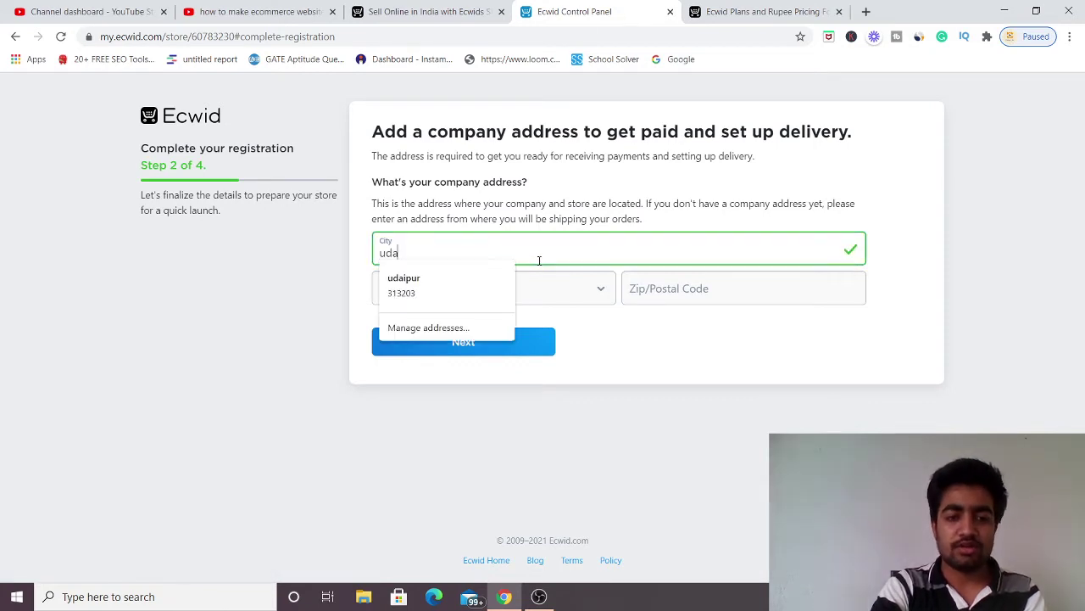
{"action": "left_click", "coordinate": [488, 273]}
{"action": "left_click", "coordinate": [599, 291]}
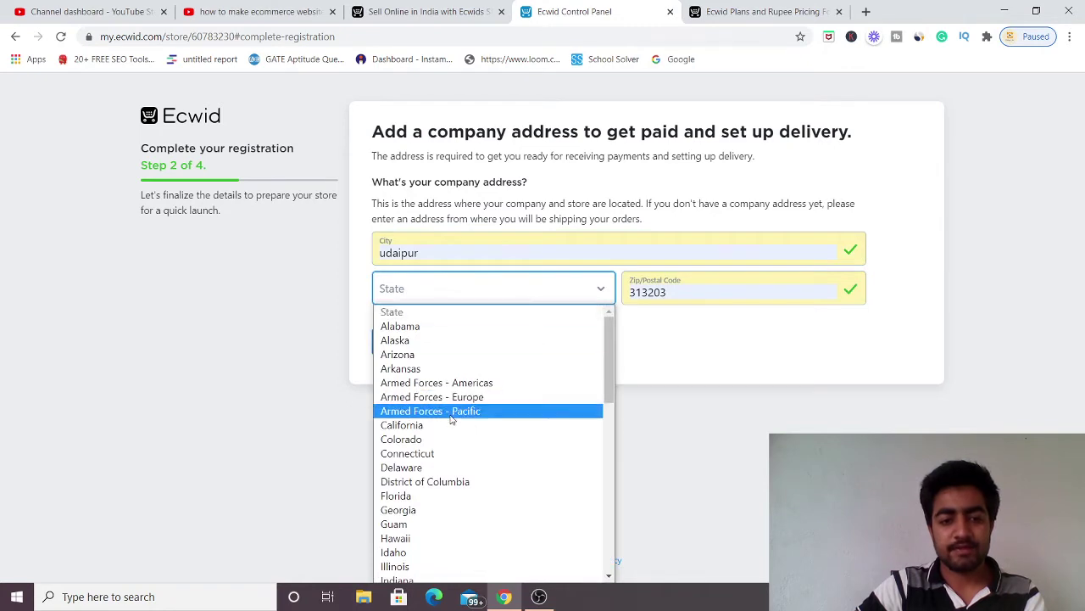
{"action": "scroll", "coordinate": [449, 419], "scroll_direction": "down", "scroll_amount": 7}
{"action": "left_click", "coordinate": [390, 476]}
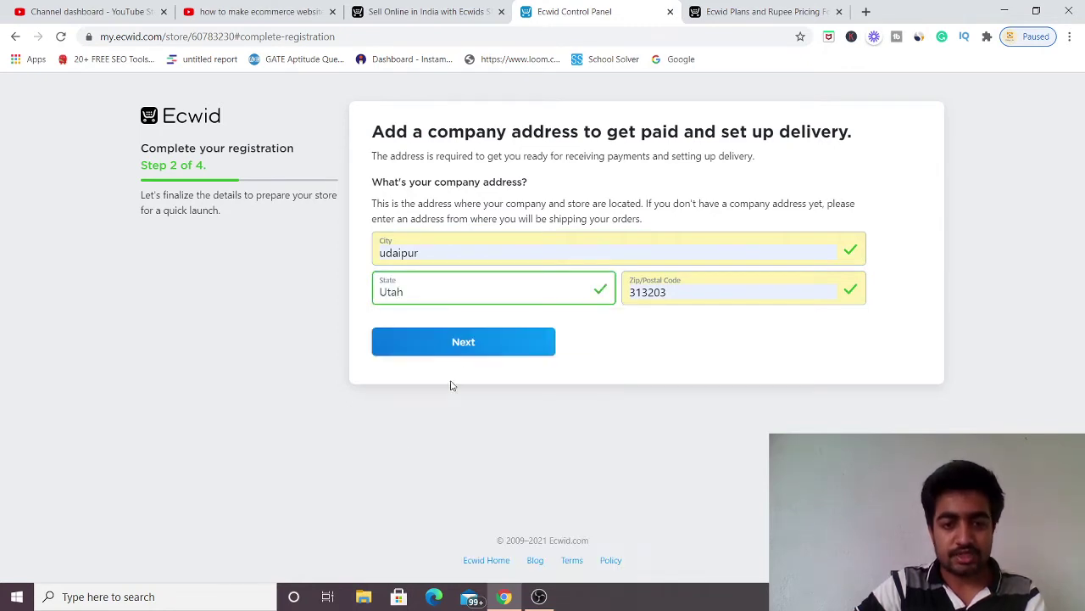
{"action": "left_click", "coordinate": [459, 349]}
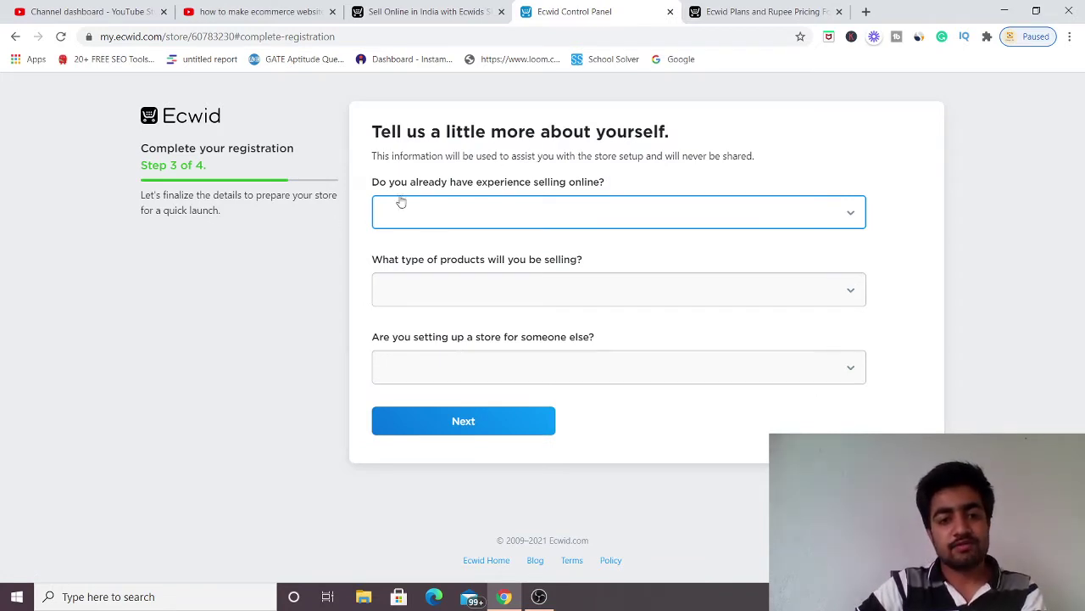
- Answer "I'm just getting started" for online selling experience and choose Jewelry as the product type
{"action": "left_click", "coordinate": [535, 217]}
{"action": "left_click", "coordinate": [520, 248]}
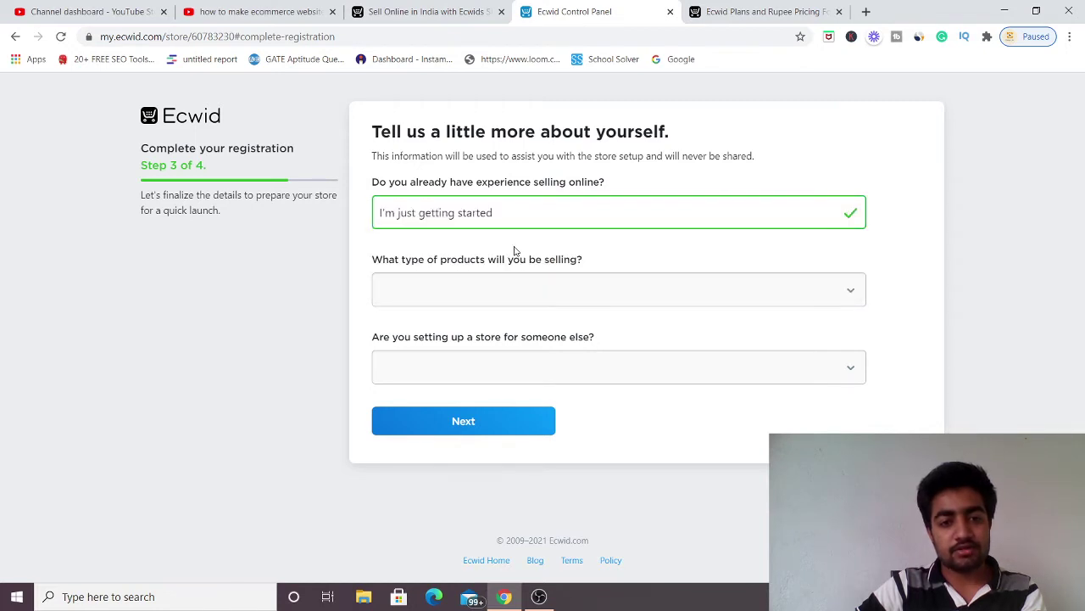
{"action": "left_click", "coordinate": [444, 301]}
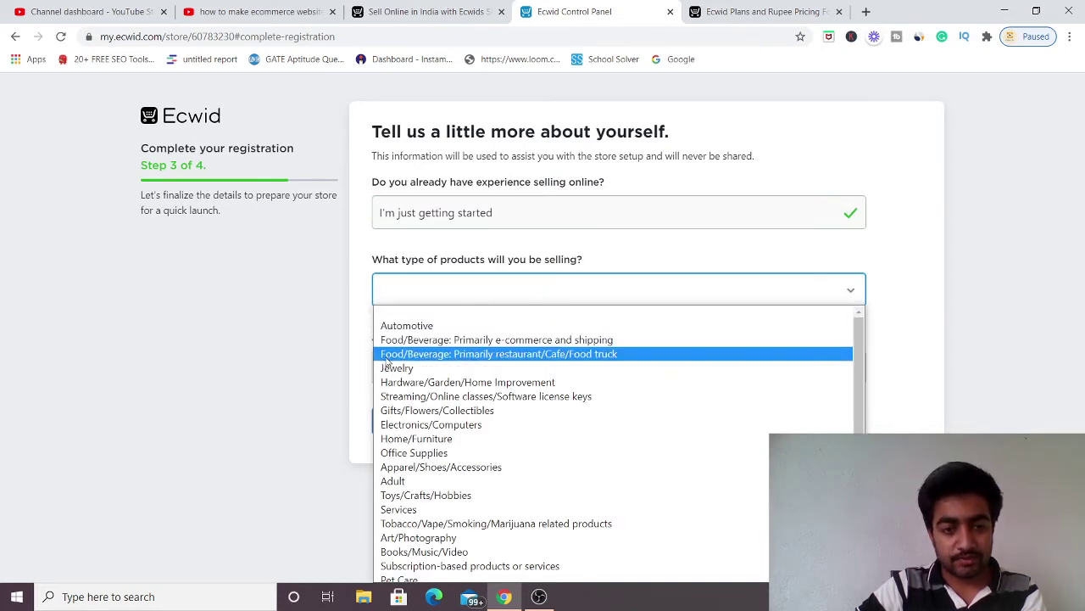
{"action": "left_click", "coordinate": [922, 308]}
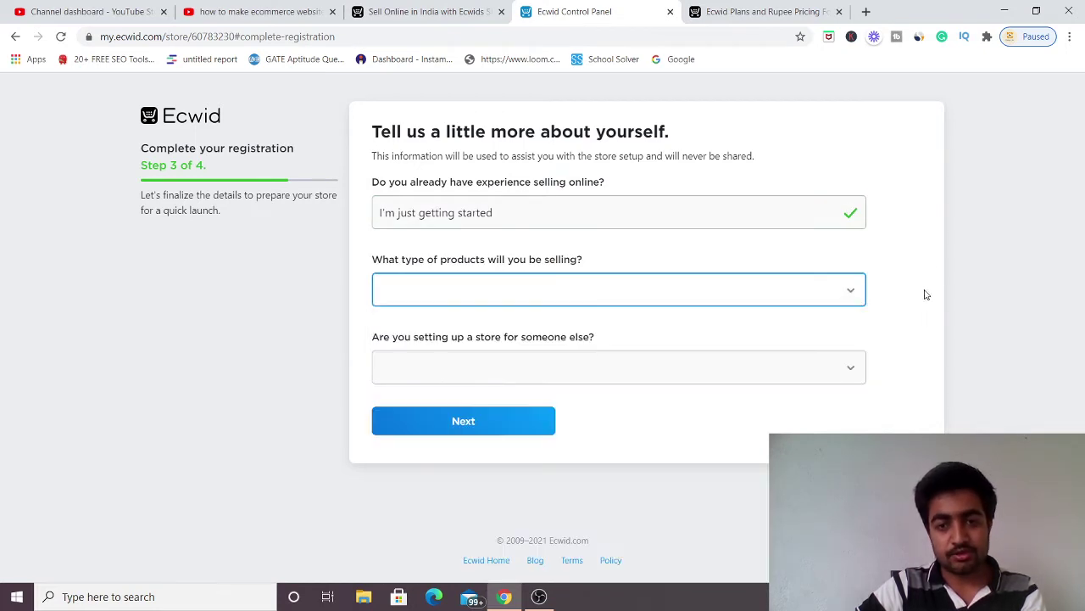
{"action": "left_click", "coordinate": [838, 301]}
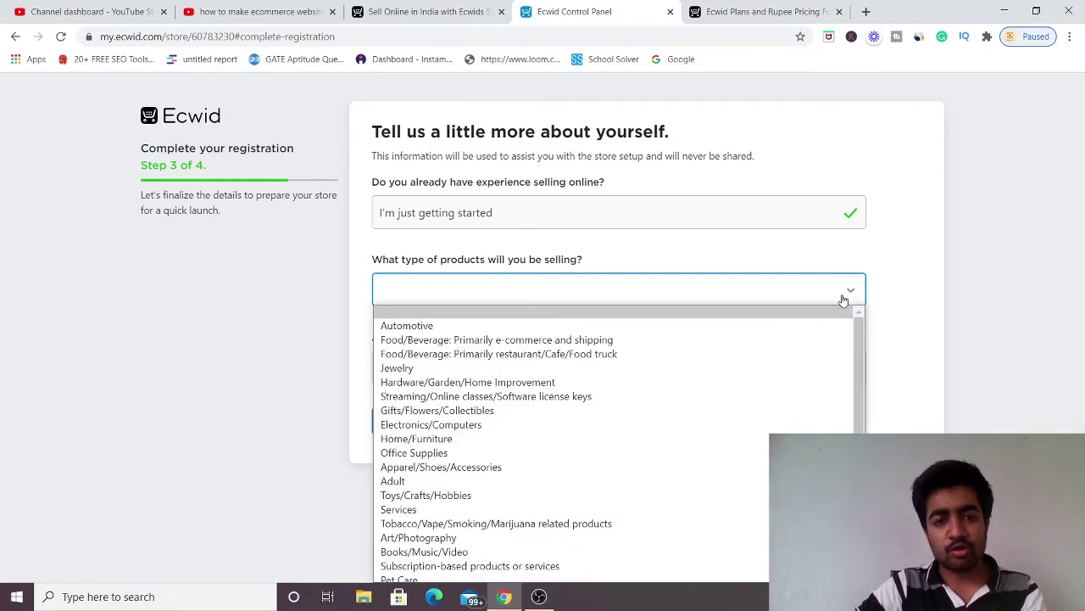
{"action": "scroll", "coordinate": [575, 357], "scroll_direction": "down", "scroll_amount": 1}
{"action": "scroll", "coordinate": [575, 358], "scroll_direction": "down", "scroll_amount": 1}
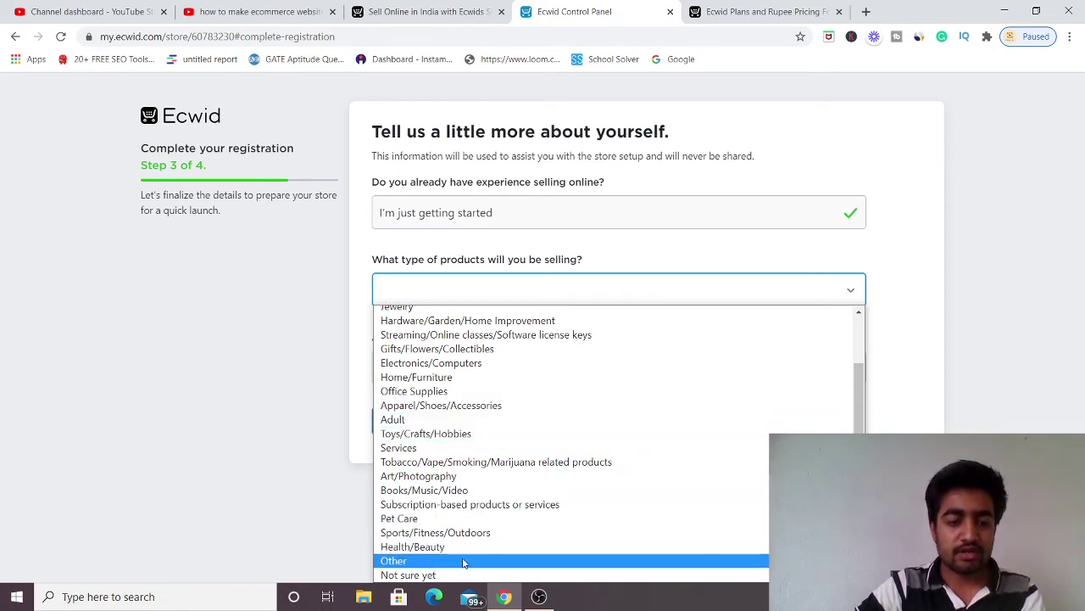
{"action": "scroll", "coordinate": [496, 383], "scroll_direction": "up", "scroll_amount": 2}
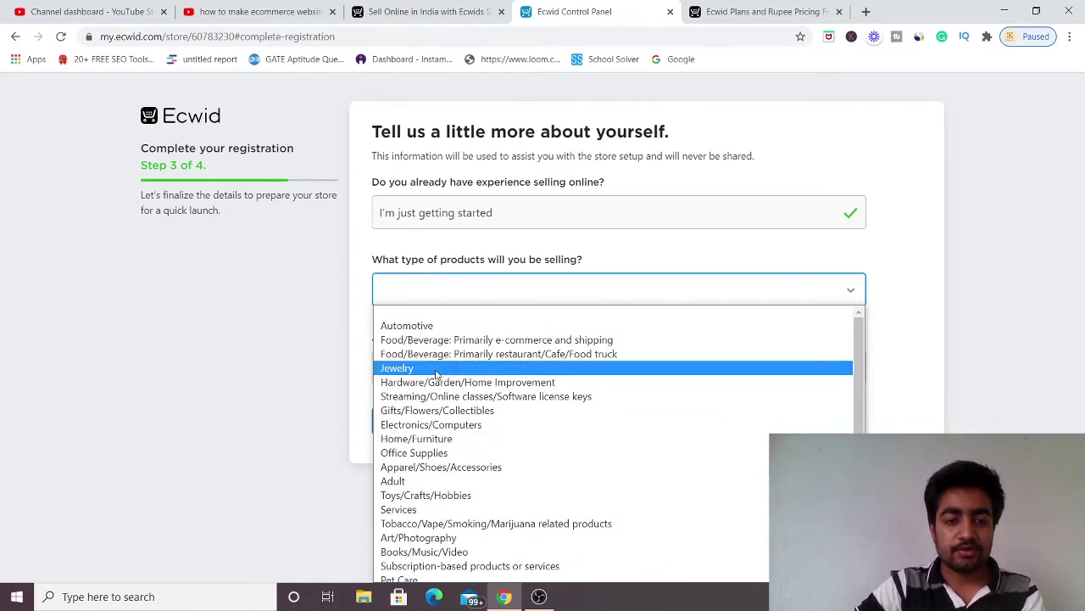
{"action": "left_click", "coordinate": [457, 368]}
- Answer "Yes – I'm developing the store for a client" and continue to the last registration step
{"action": "left_click", "coordinate": [437, 375]}
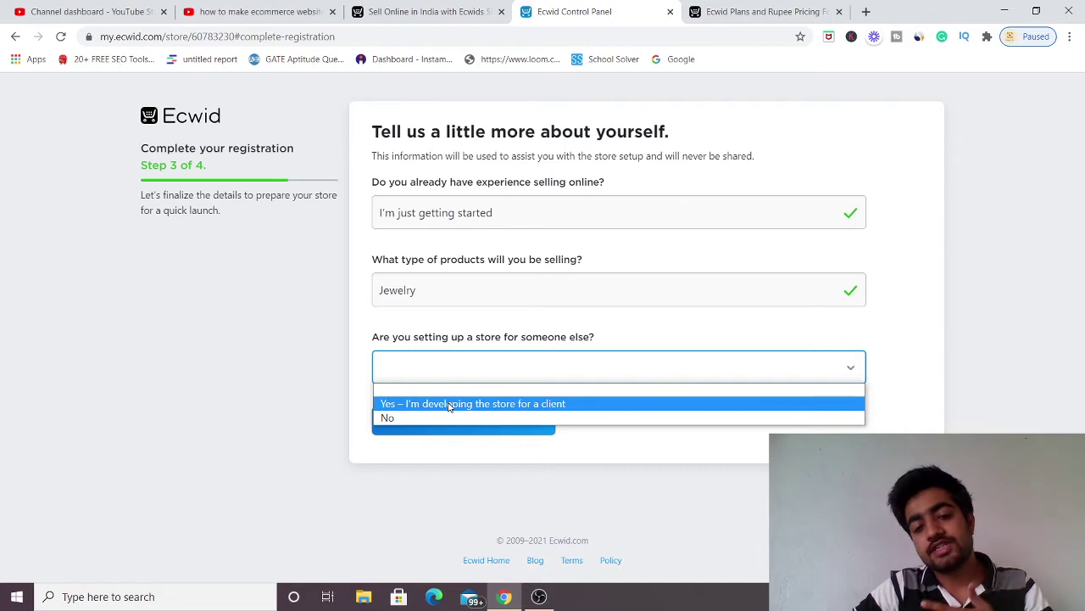
{"action": "left_click", "coordinate": [449, 404]}
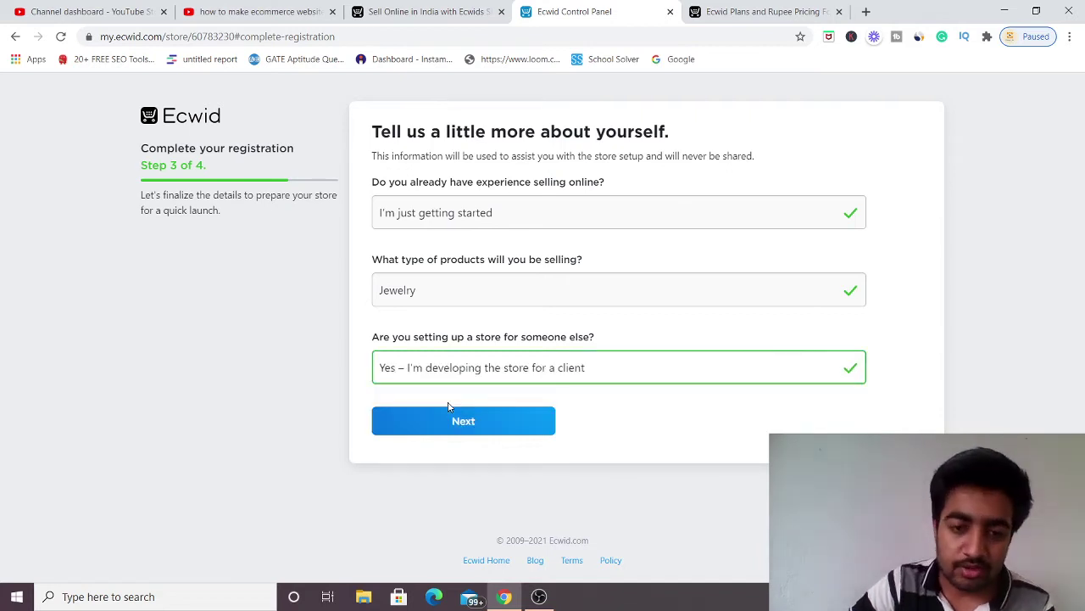
{"action": "left_click", "coordinate": [495, 416]}
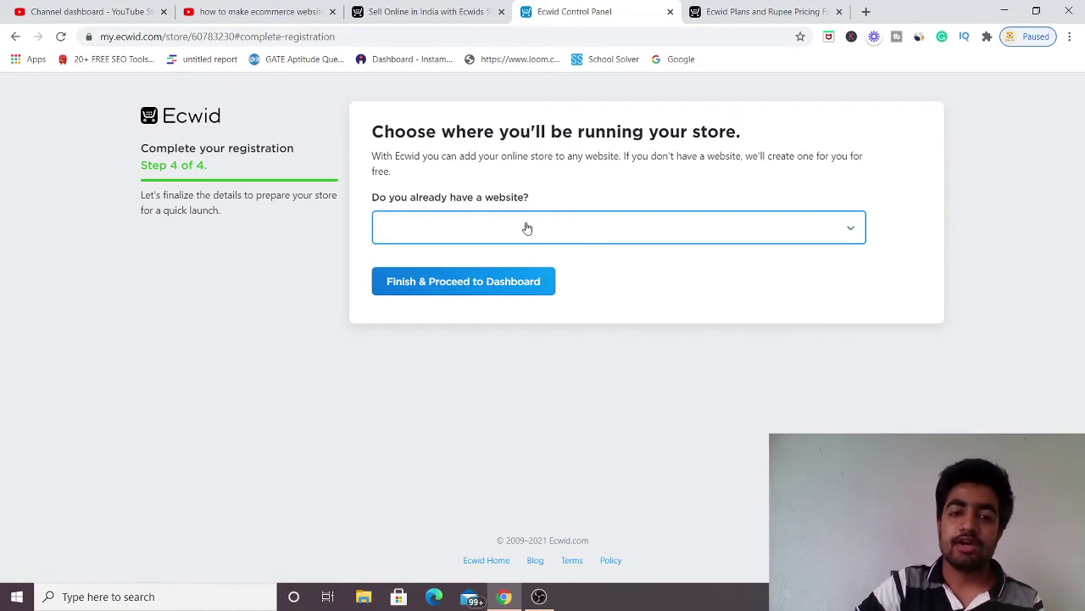
- Answer No to already having a website, accept the youtube-store.company.site address, and finish the registration
{"action": "left_click", "coordinate": [527, 226]}
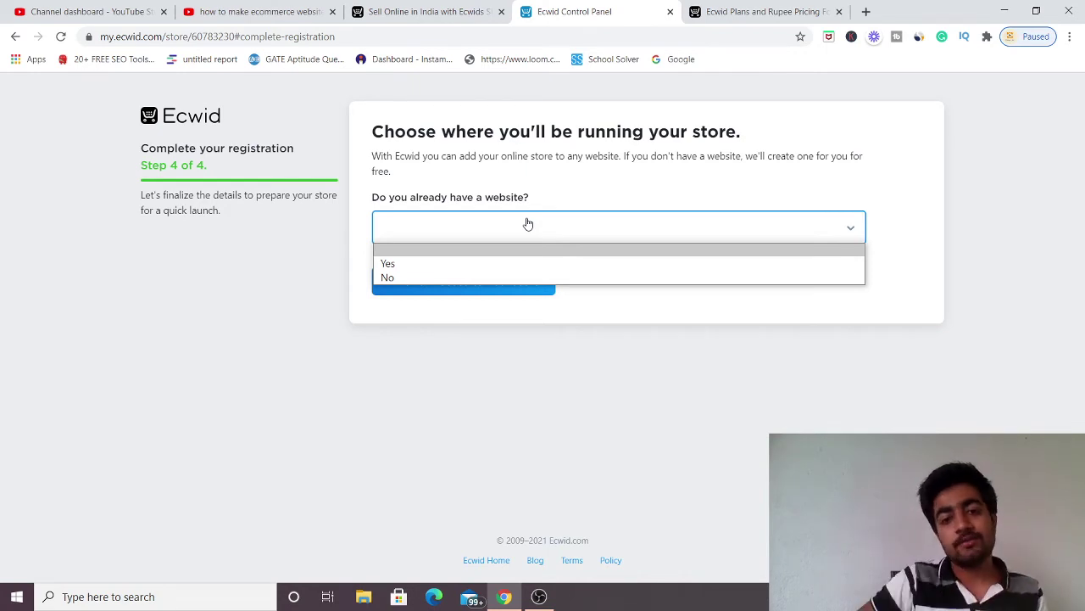
{"action": "left_click", "coordinate": [498, 276]}
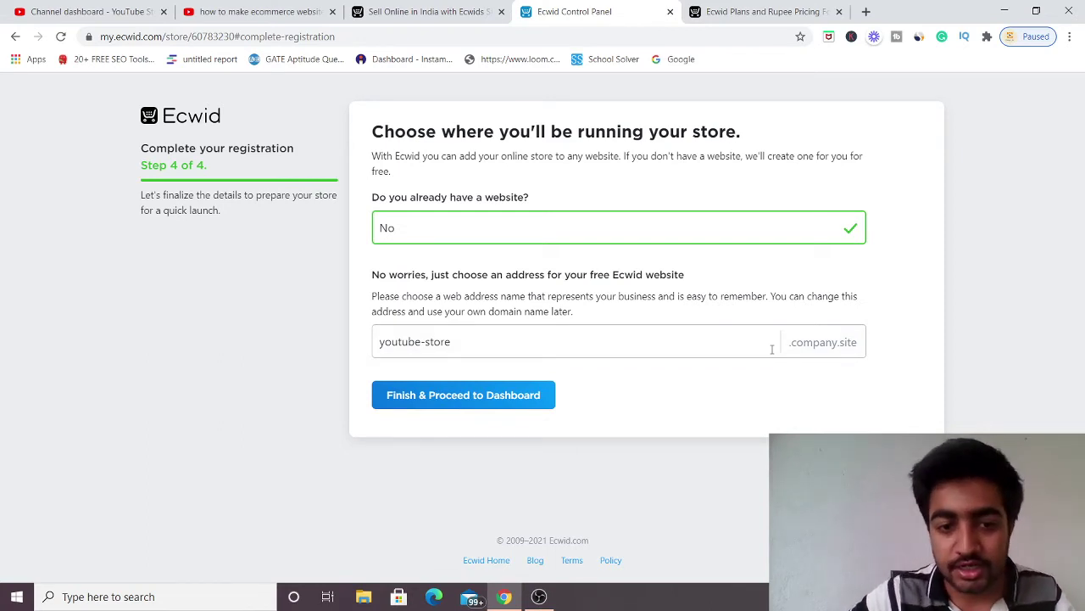
{"action": "left_click", "coordinate": [515, 401]}
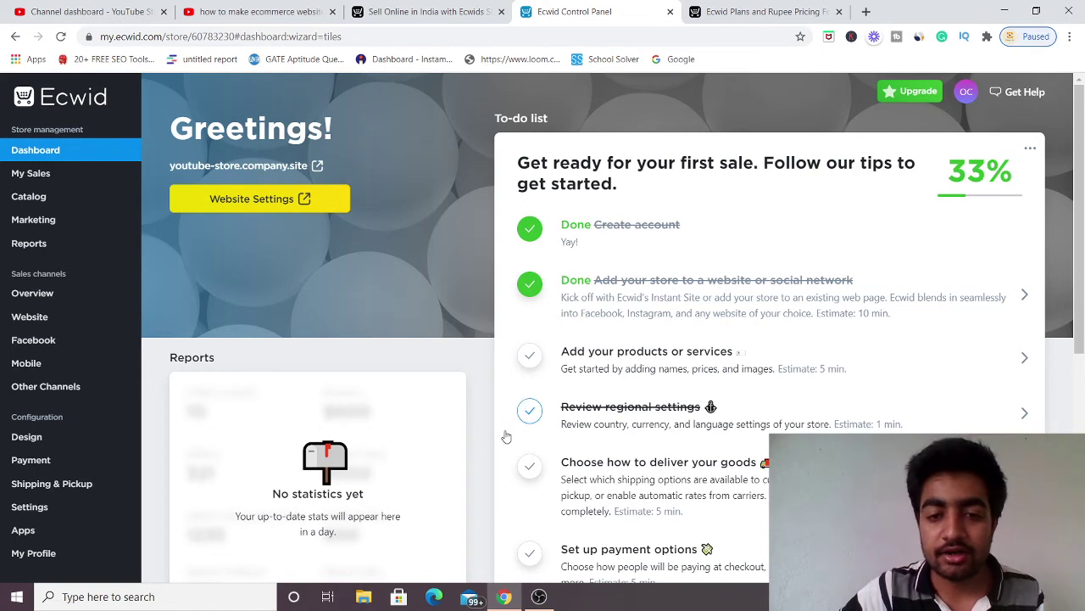
- Review the to-do list for getting ready for the first sale on the dashboard
{"action": "scroll", "coordinate": [583, 386], "scroll_direction": "down", "scroll_amount": 1}
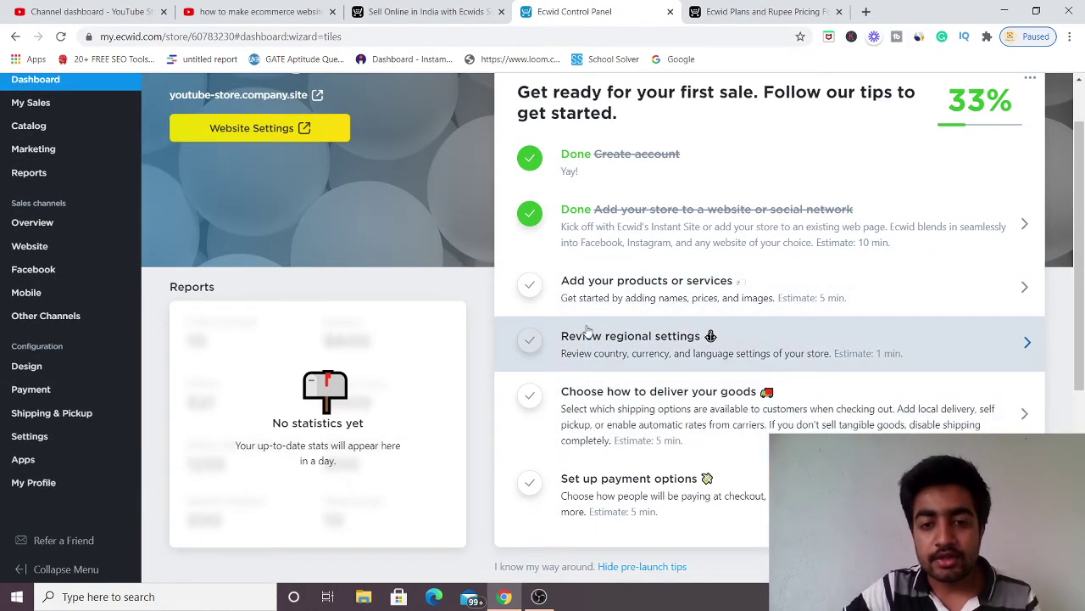
{"action": "scroll", "coordinate": [659, 318], "scroll_direction": "down", "scroll_amount": 2}
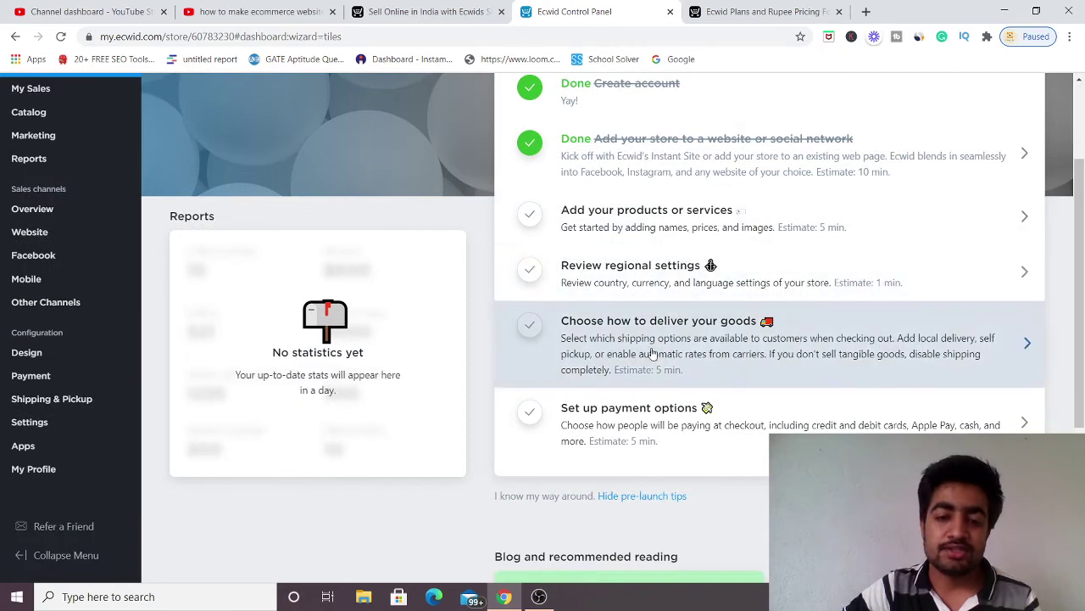
{"action": "scroll", "coordinate": [636, 373], "scroll_direction": "up", "scroll_amount": 3}
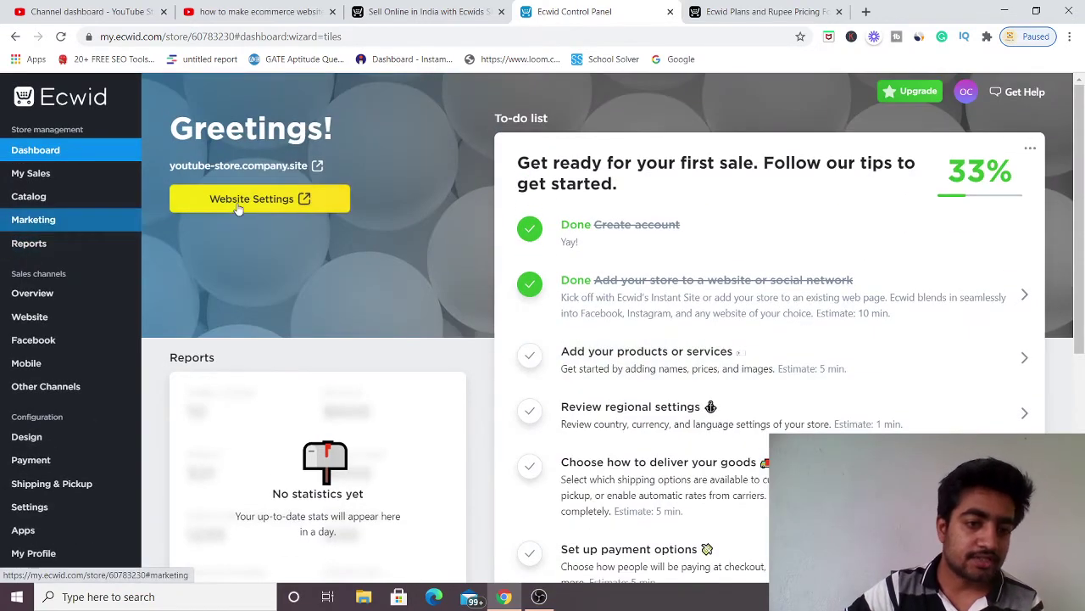
- Open the youtube-store.company.site storefront, look through its header and sample products, and return to the Control Panel dashboard
{"action": "left_click", "coordinate": [316, 167]}
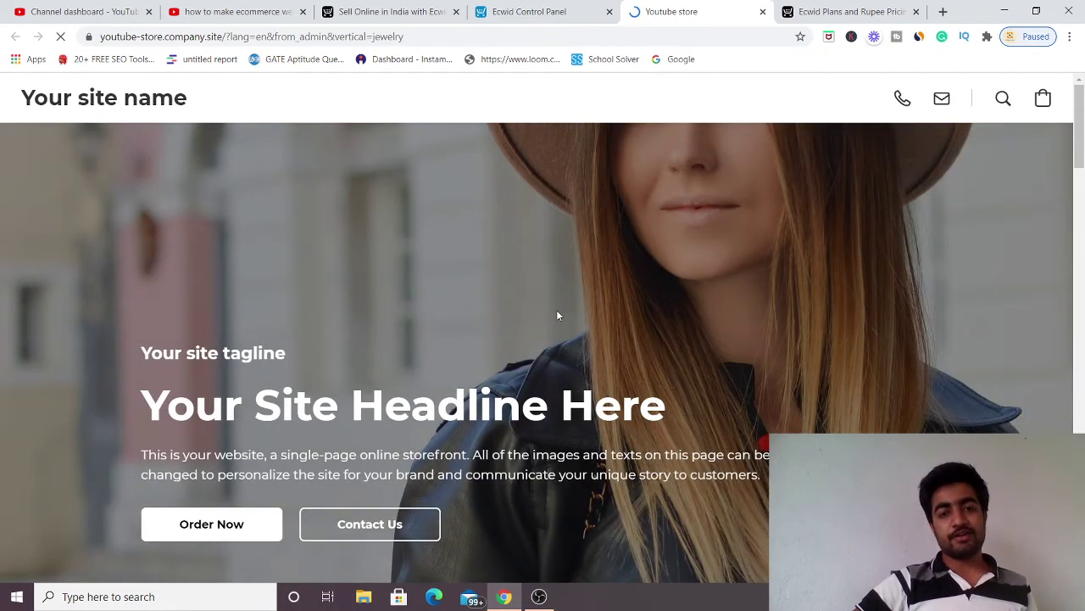
{"action": "scroll", "coordinate": [557, 315], "scroll_direction": "down", "scroll_amount": 2}
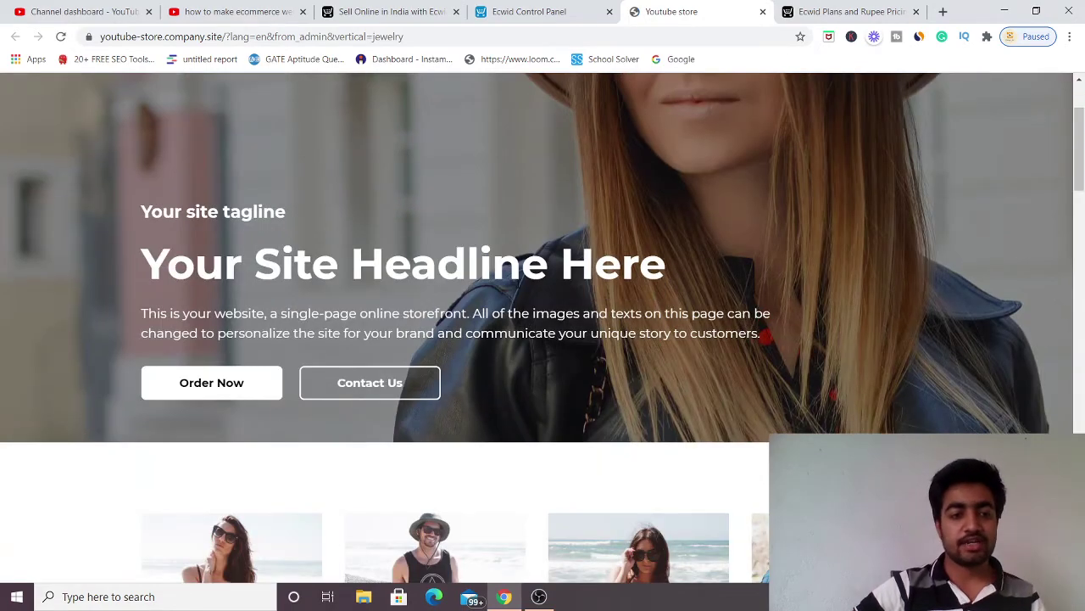
{"action": "scroll", "coordinate": [181, 224], "scroll_direction": "down", "scroll_amount": 10}
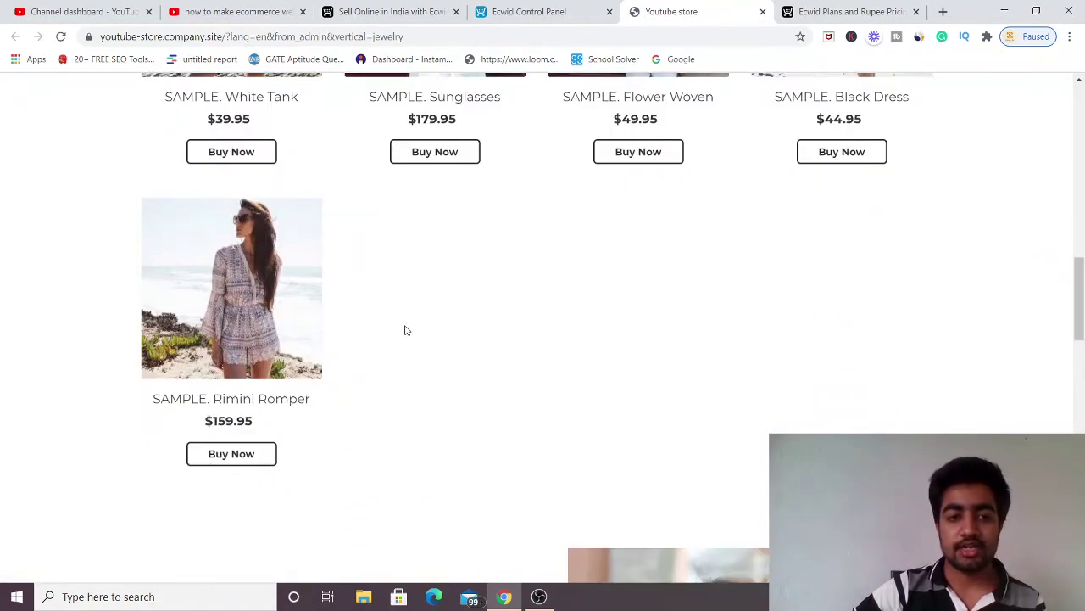
{"action": "scroll", "coordinate": [257, 323], "scroll_direction": "down", "scroll_amount": 3}
{"action": "scroll", "coordinate": [129, 210], "scroll_direction": "up", "scroll_amount": 4}
{"action": "scroll", "coordinate": [254, 295], "scroll_direction": "up", "scroll_amount": 3}
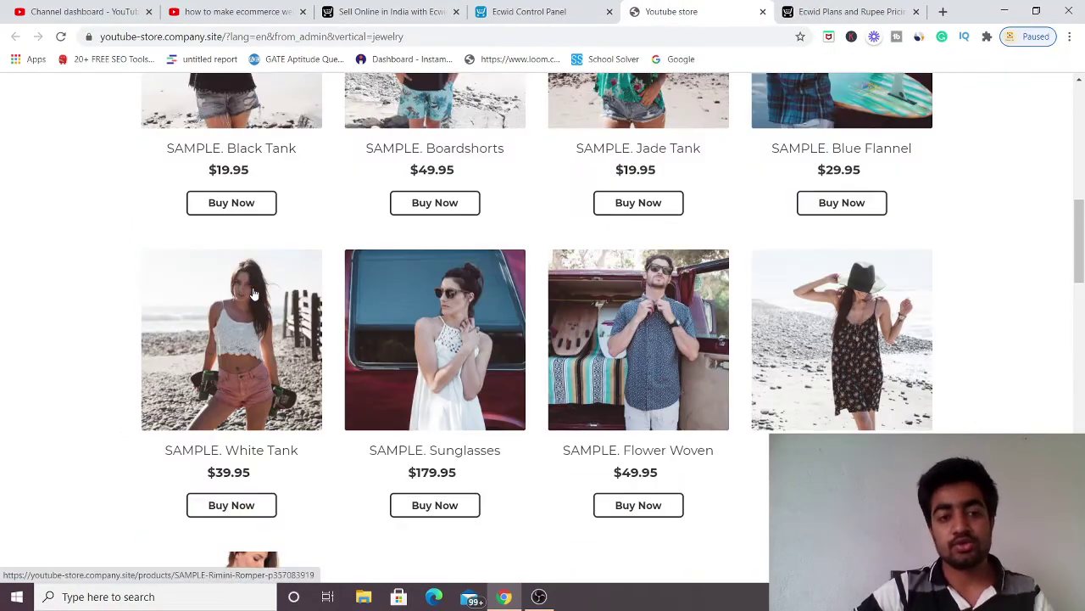
{"action": "scroll", "coordinate": [335, 322], "scroll_direction": "up", "scroll_amount": 3}
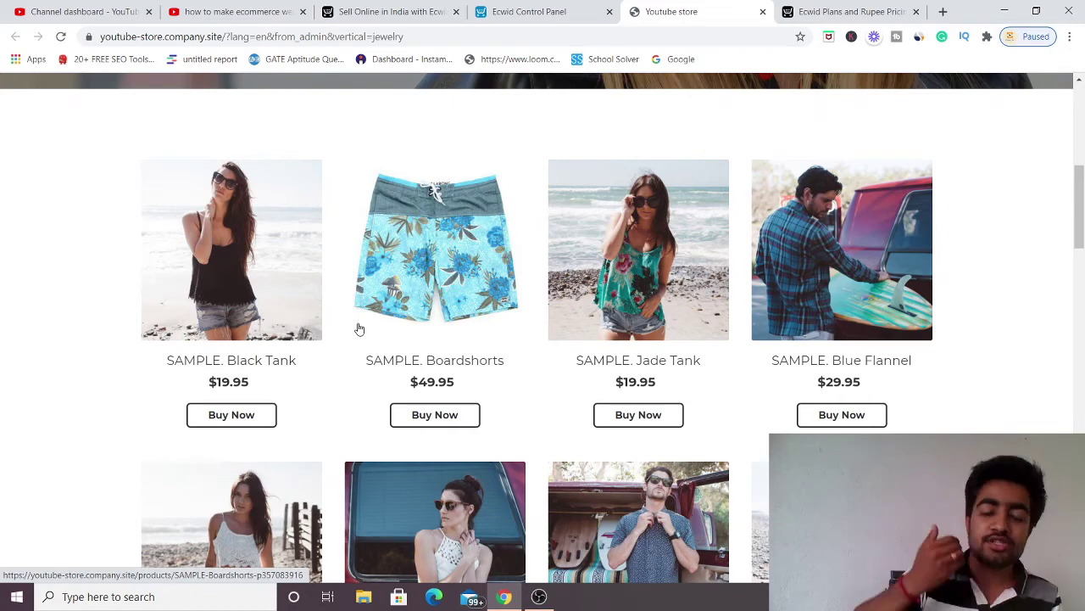
{"action": "scroll", "coordinate": [360, 438], "scroll_direction": "up", "scroll_amount": 3}
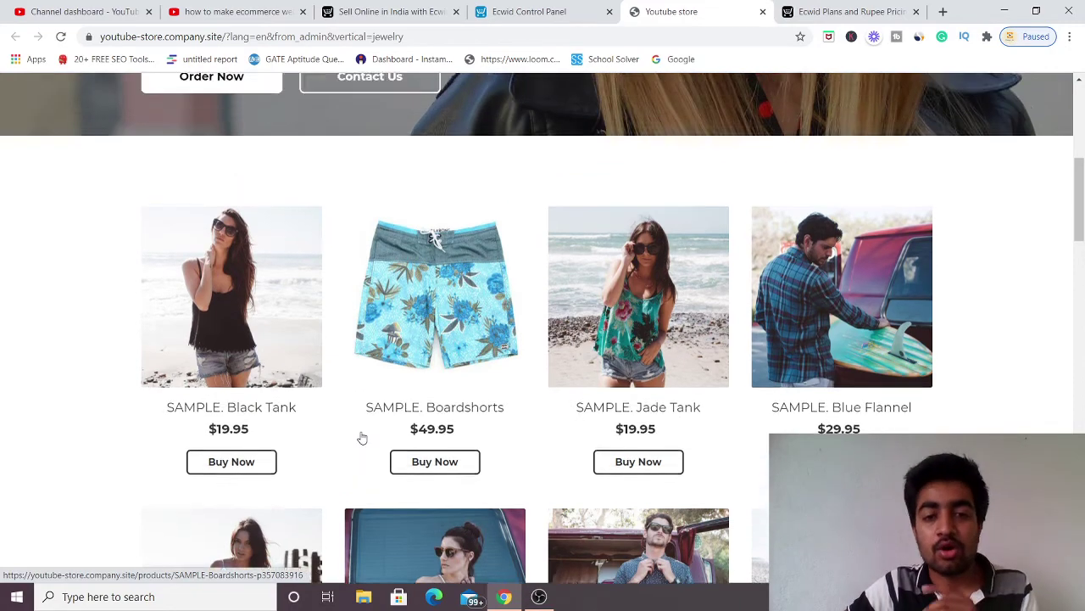
{"action": "scroll", "coordinate": [362, 438], "scroll_direction": "up", "scroll_amount": 3}
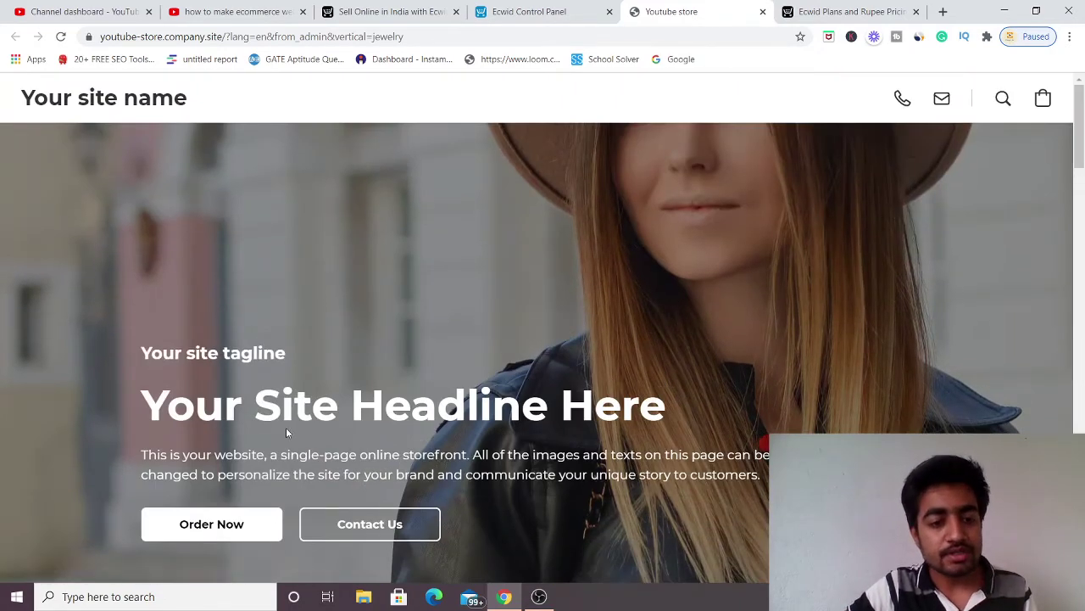
{"action": "left_click", "coordinate": [513, 11]}
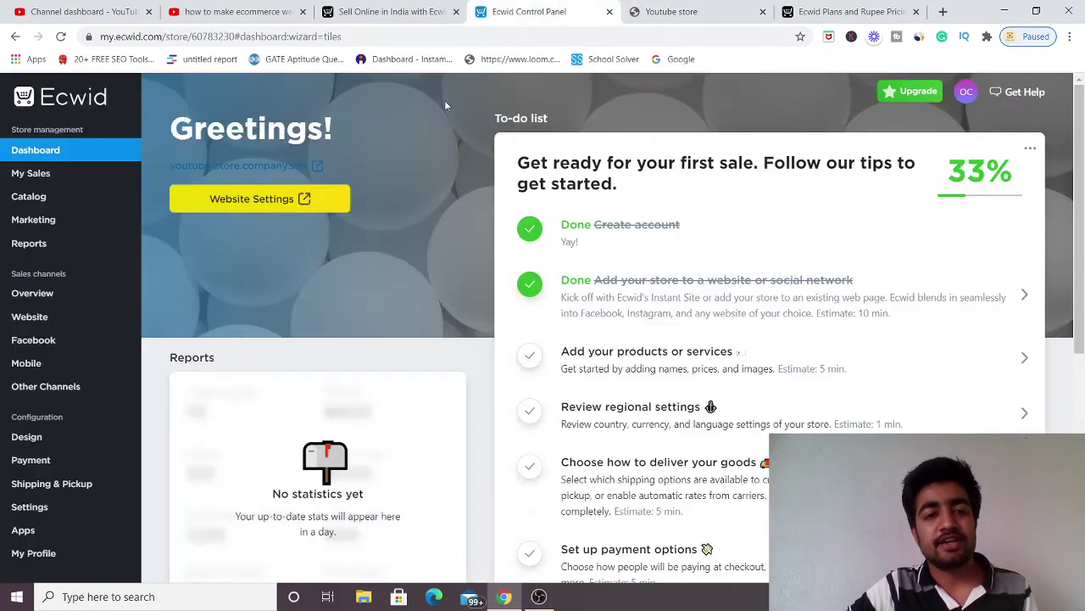
- Open the website editor for the store from the dashboard's Website Settings
{"action": "scroll", "coordinate": [373, 242], "scroll_direction": "down", "scroll_amount": 1}
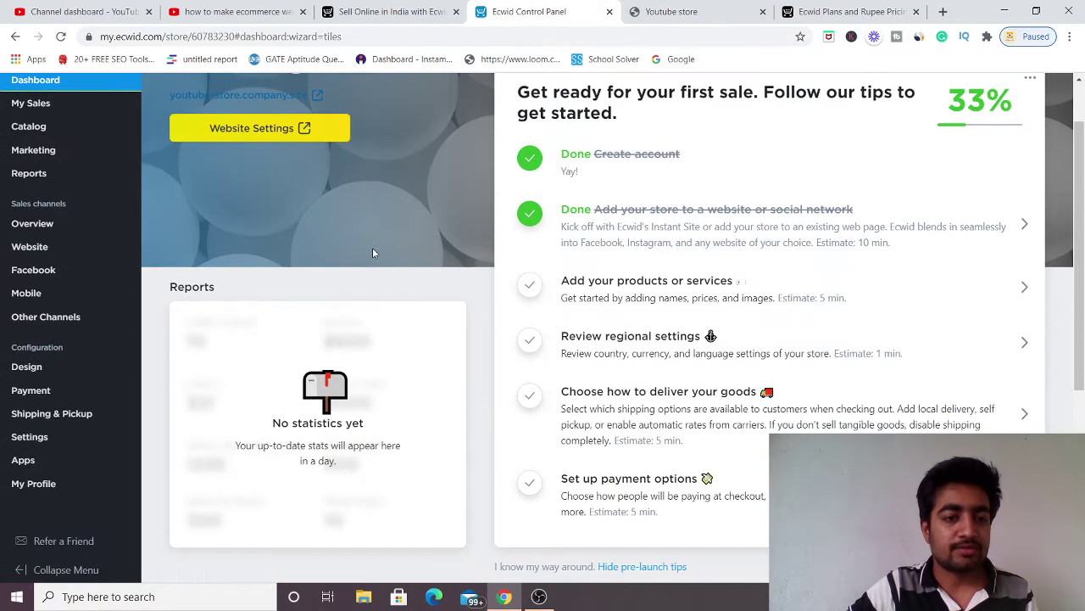
{"action": "left_click", "coordinate": [290, 129]}
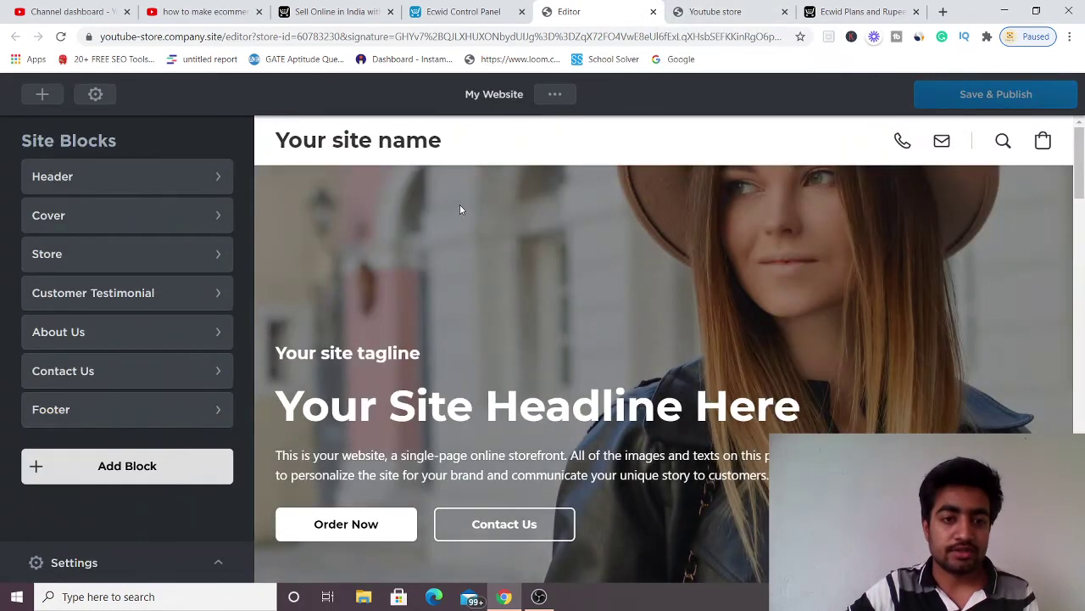
{"action": "left_click", "coordinate": [388, 152]}
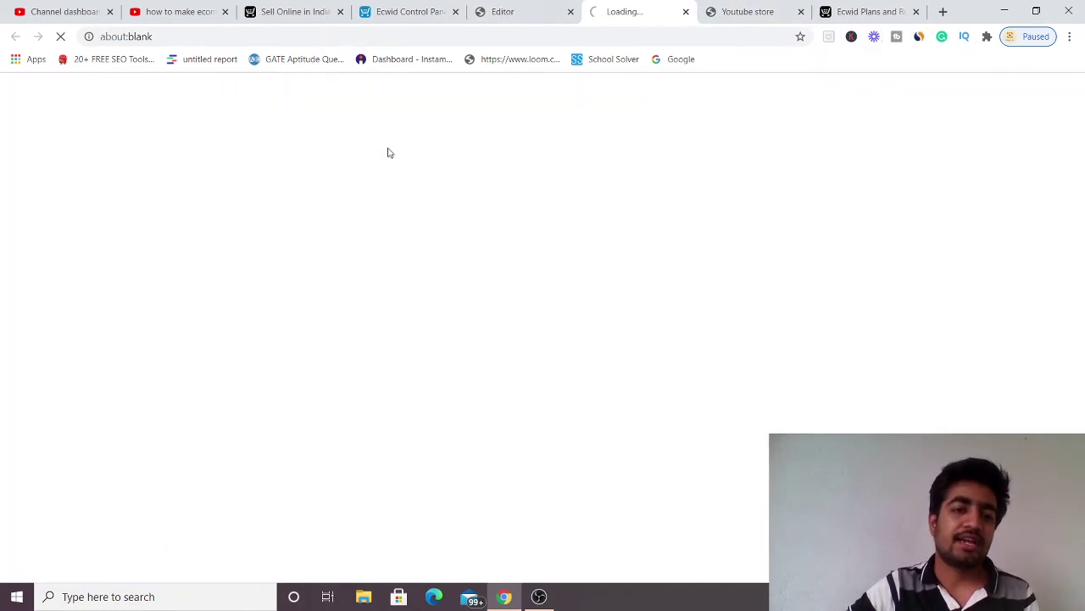
{"action": "left_click", "coordinate": [515, 19]}
{"action": "left_click", "coordinate": [602, 15]}
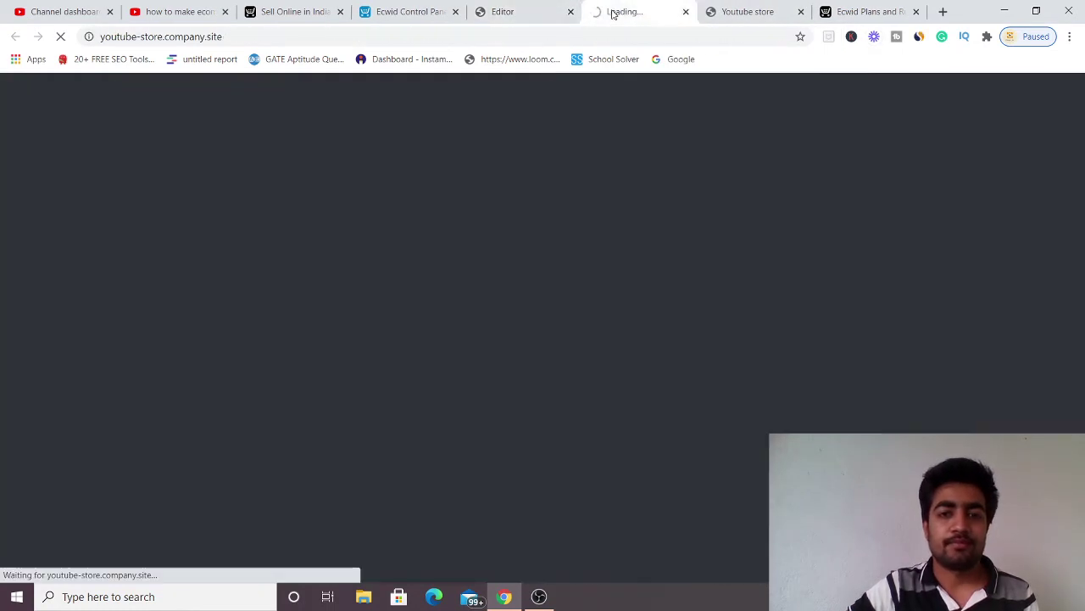
{"action": "left_click", "coordinate": [508, 12]}
- Set the Header block's text site logo to "YT SHIRTS" and return to the header content settings
{"action": "left_click", "coordinate": [122, 176]}
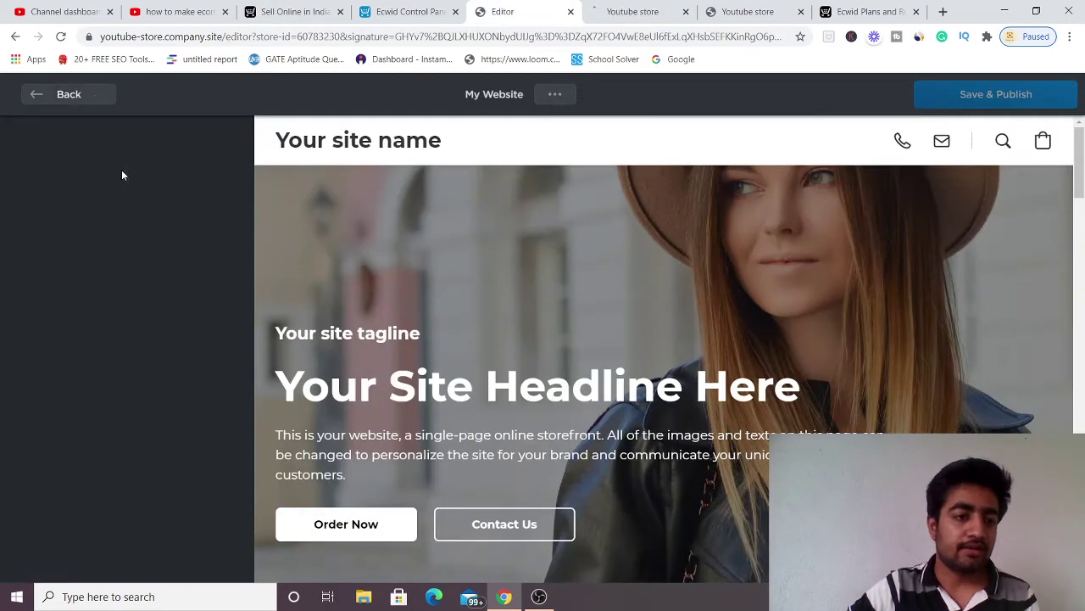
{"action": "left_click", "coordinate": [64, 94]}
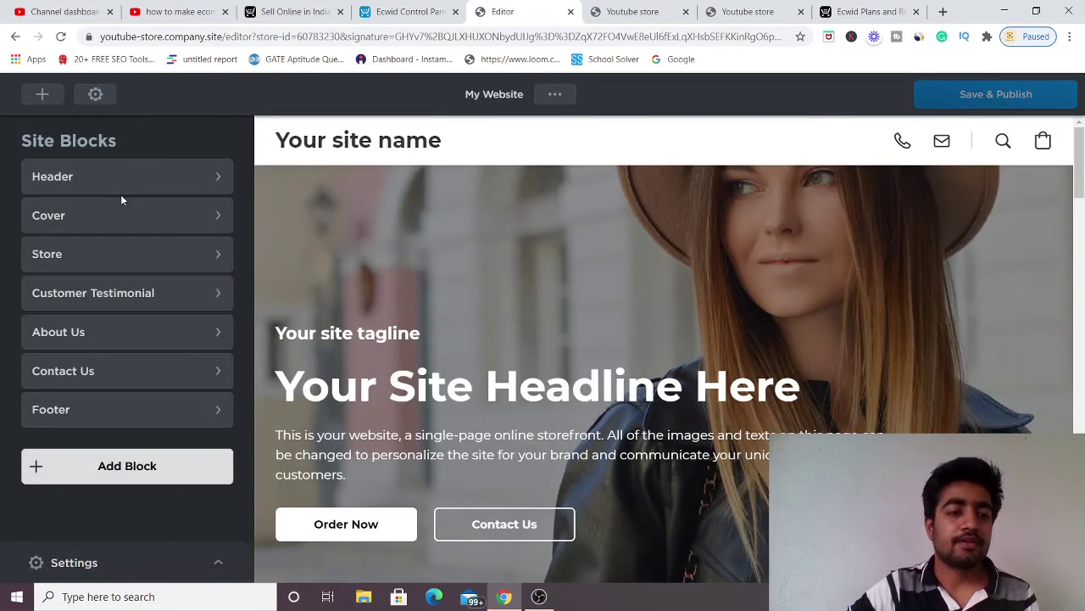
{"action": "left_click", "coordinate": [123, 183]}
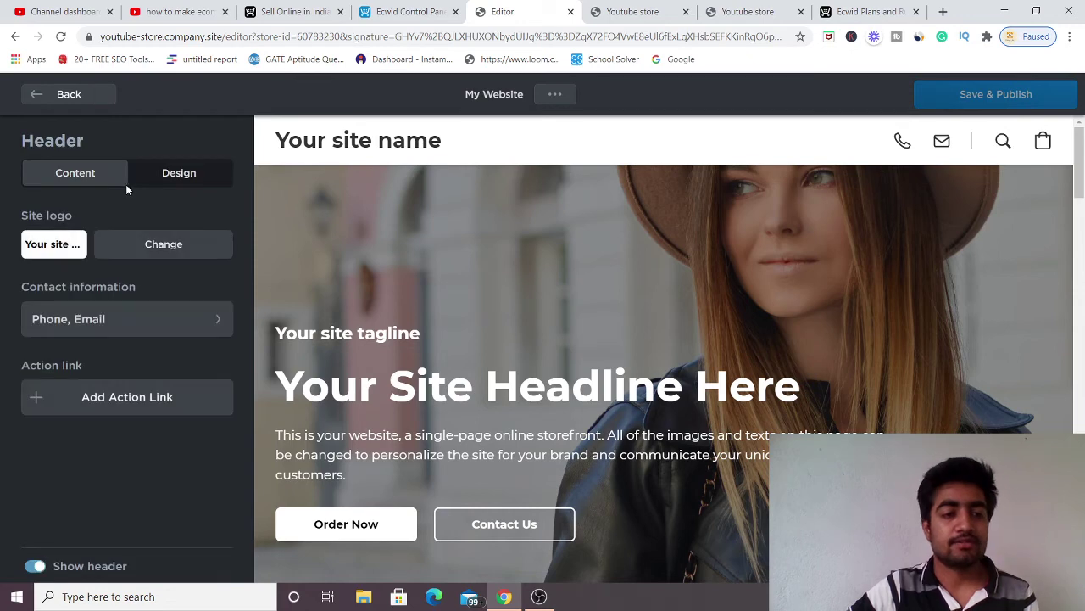
{"action": "left_click", "coordinate": [61, 243]}
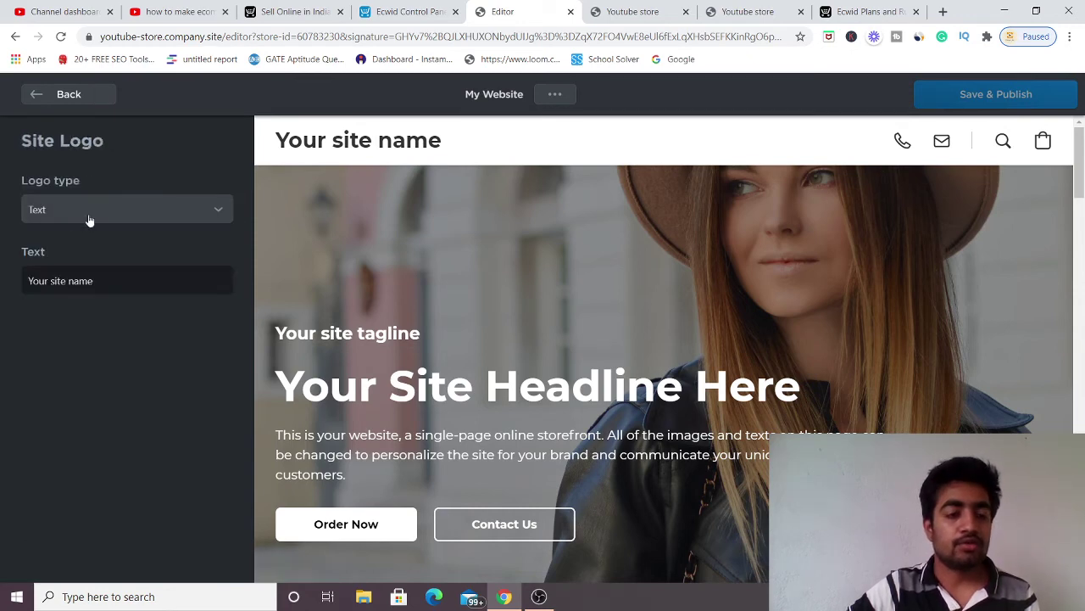
{"action": "left_click", "coordinate": [102, 281]}
{"action": "key", "text": "ctrl+a"}
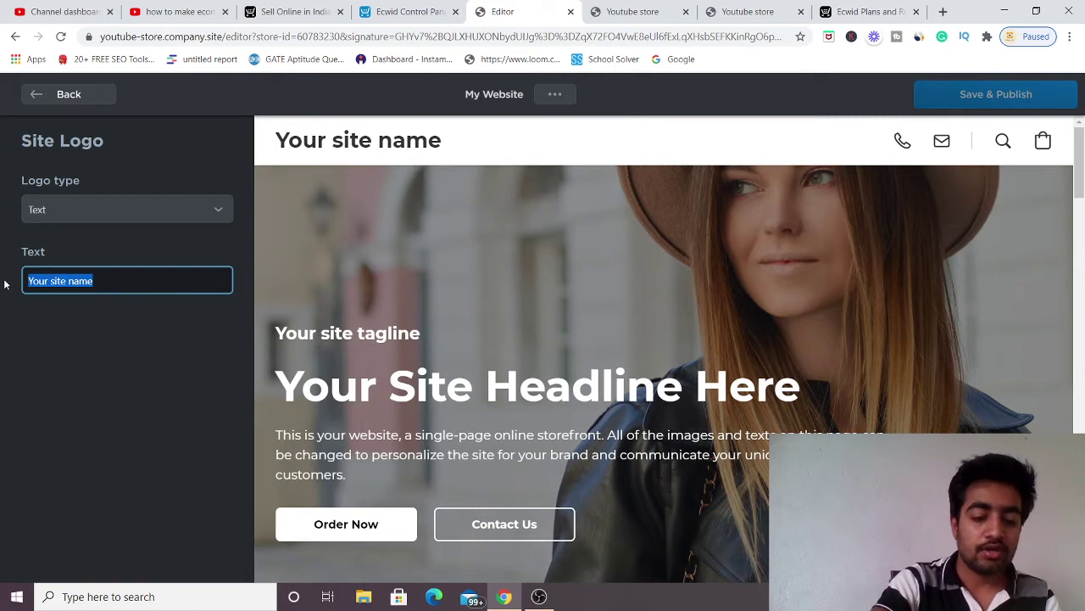
{"action": "type", "text": "YT"}
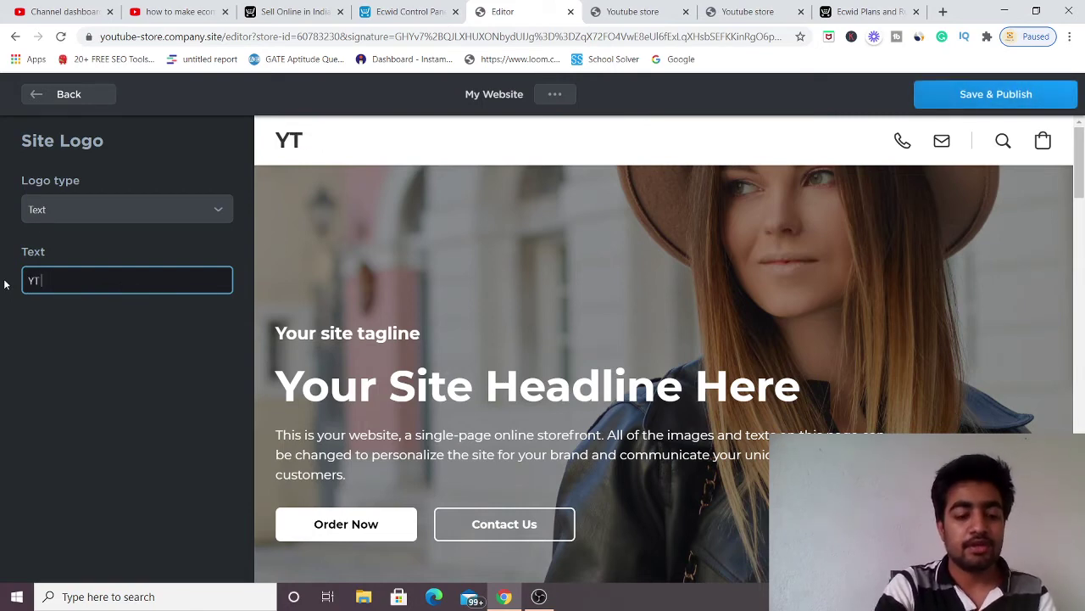
{"action": "type", "text": " SHIRTS"}
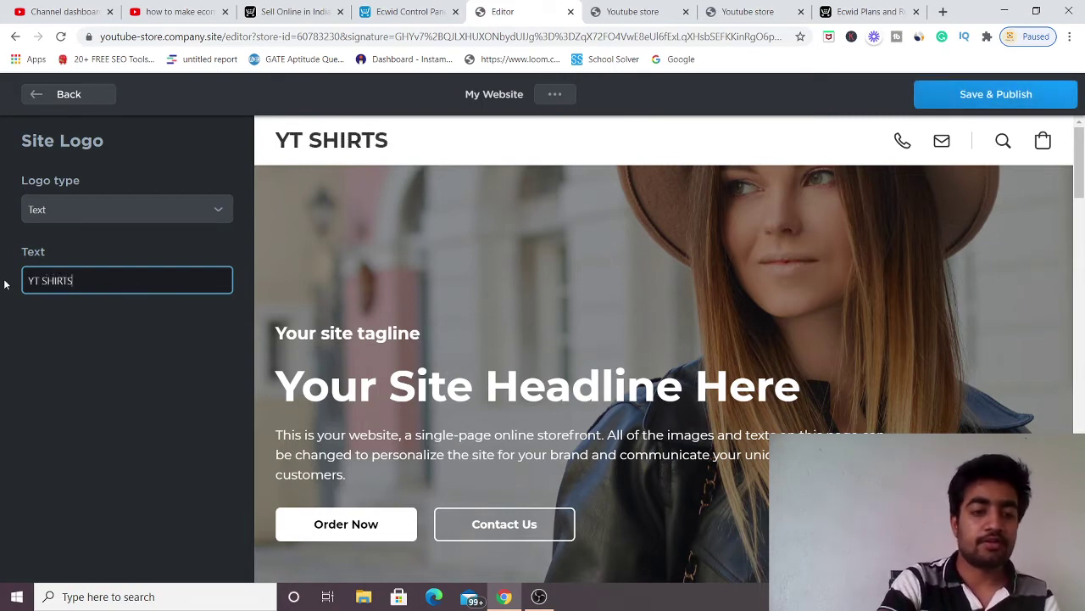
{"action": "left_click", "coordinate": [88, 403]}
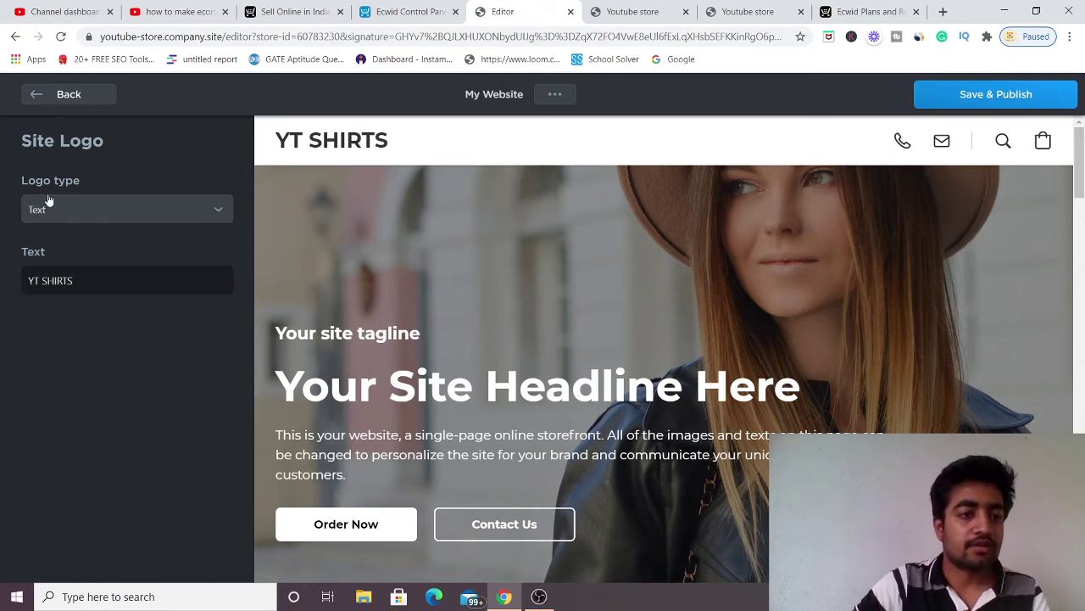
{"action": "left_click", "coordinate": [44, 103]}
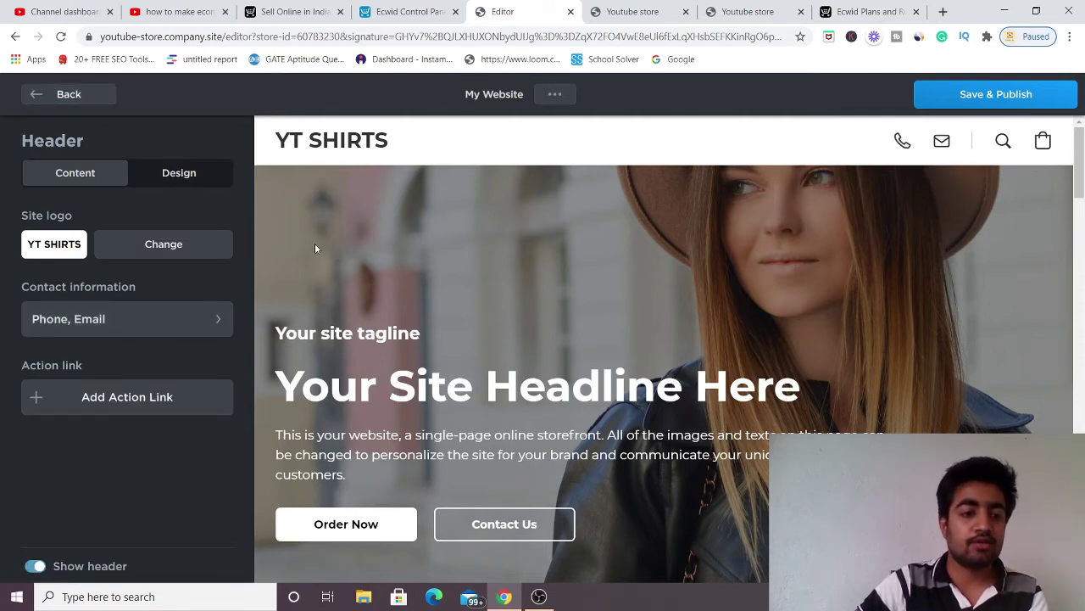
- Examine the header's contact information fields and the action link options without editing them
{"action": "left_click", "coordinate": [168, 320]}
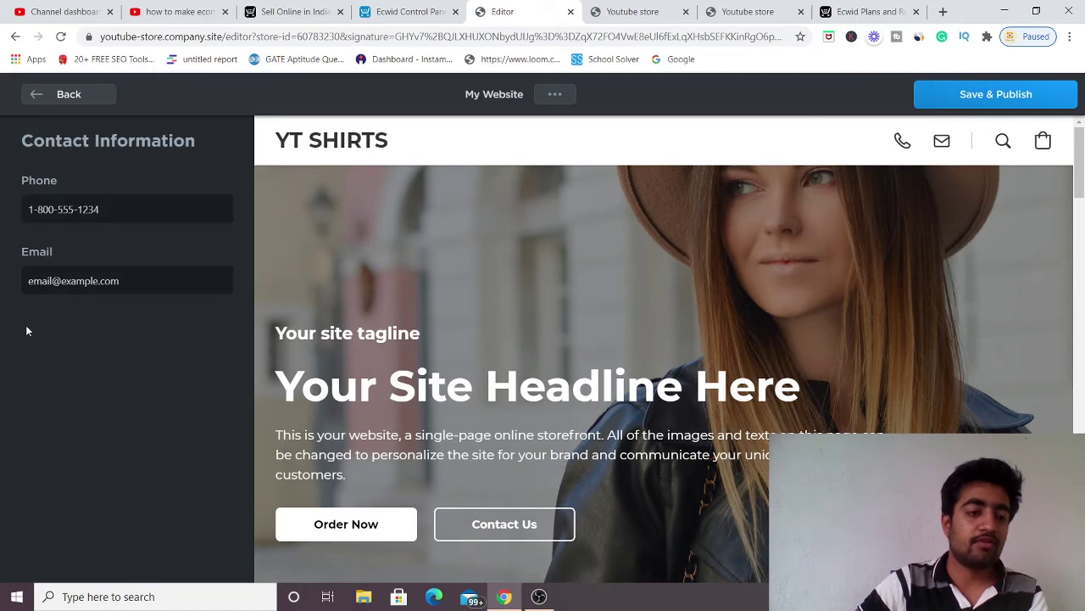
{"action": "left_click", "coordinate": [44, 95]}
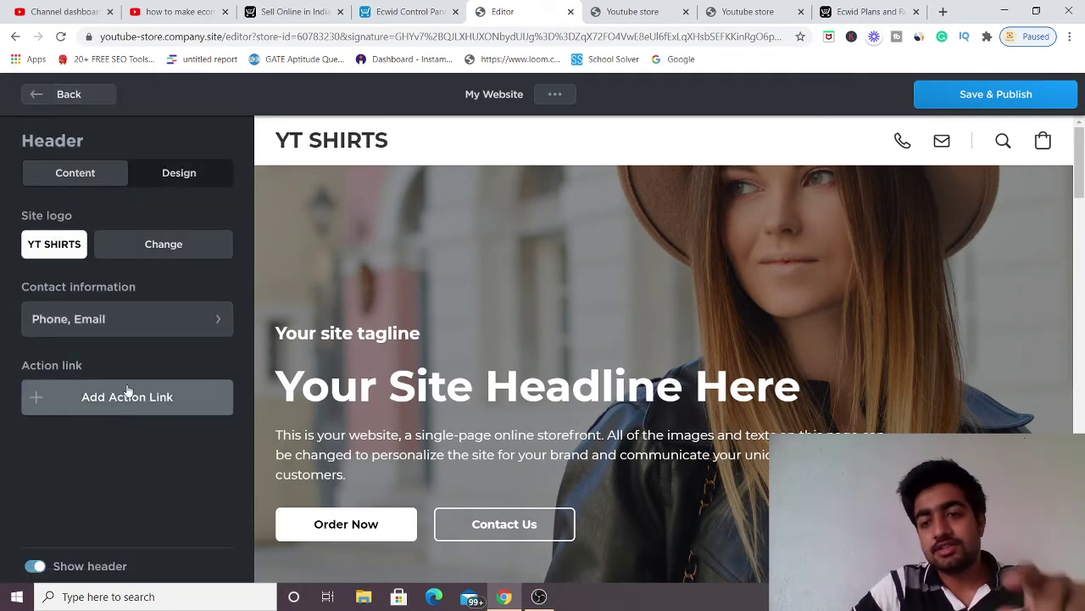
{"action": "left_click", "coordinate": [114, 403]}
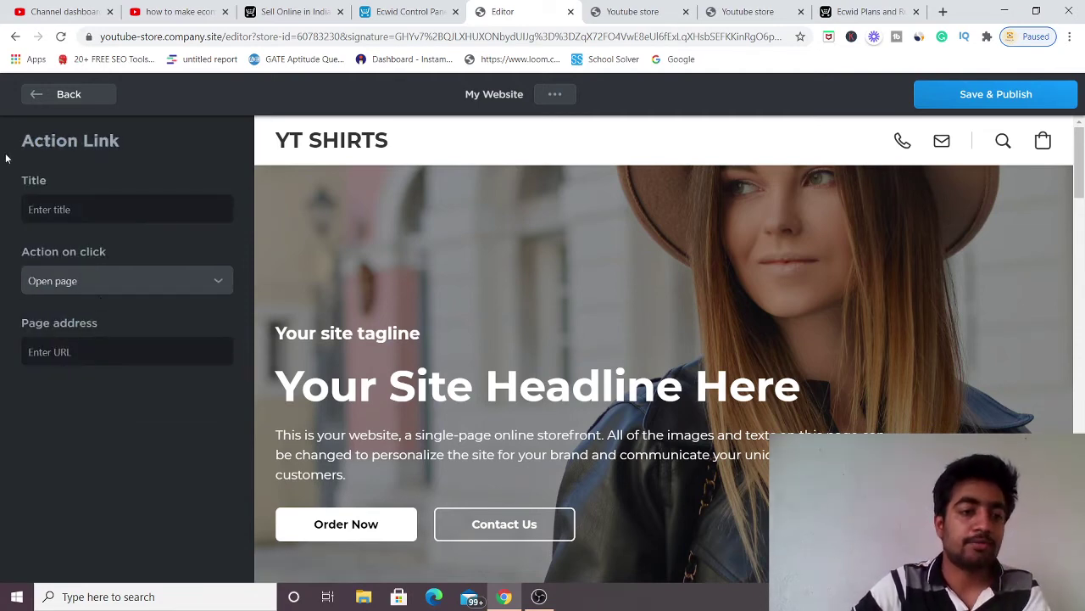
{"action": "left_click", "coordinate": [32, 100]}
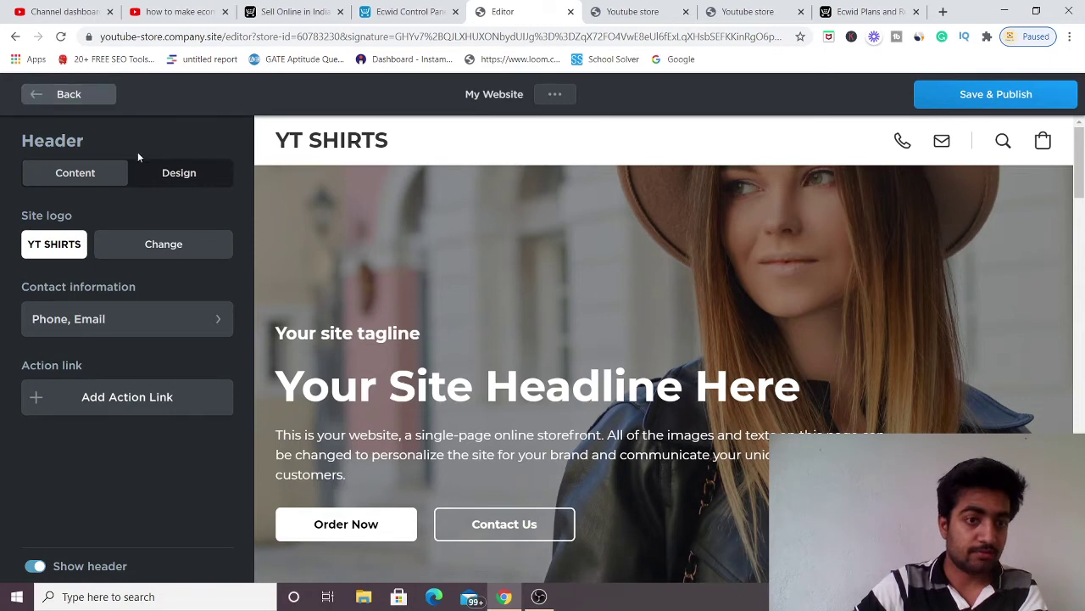
- Examine the header's design settings, including the site logo and cart icon options, and go back to the site blocks
{"action": "left_click", "coordinate": [176, 172]}
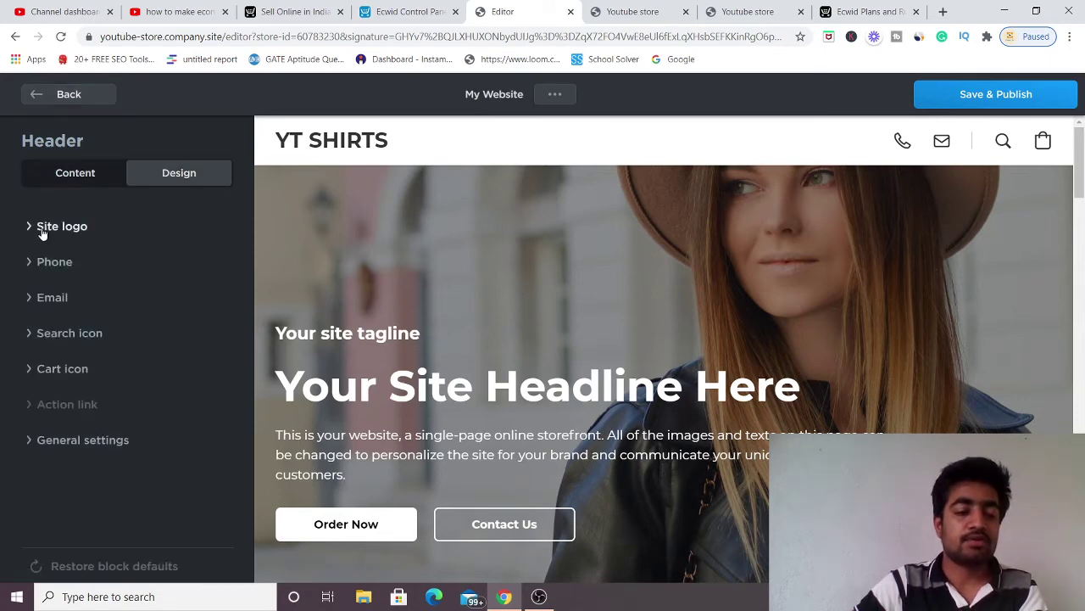
{"action": "left_click", "coordinate": [43, 234]}
{"action": "left_click", "coordinate": [42, 234]}
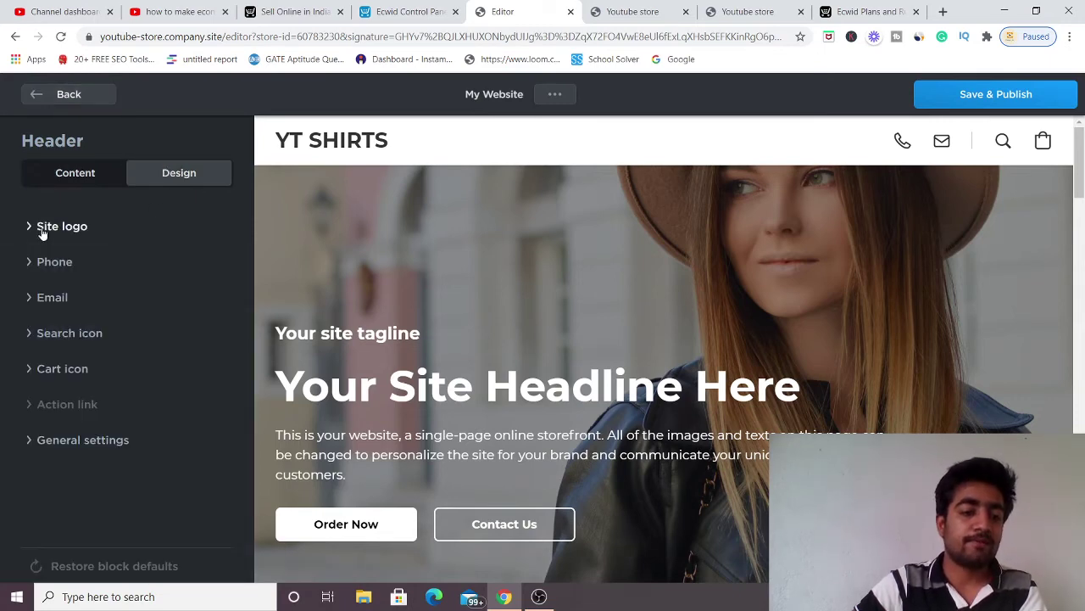
{"action": "left_click", "coordinate": [42, 234]}
{"action": "left_click", "coordinate": [34, 226]}
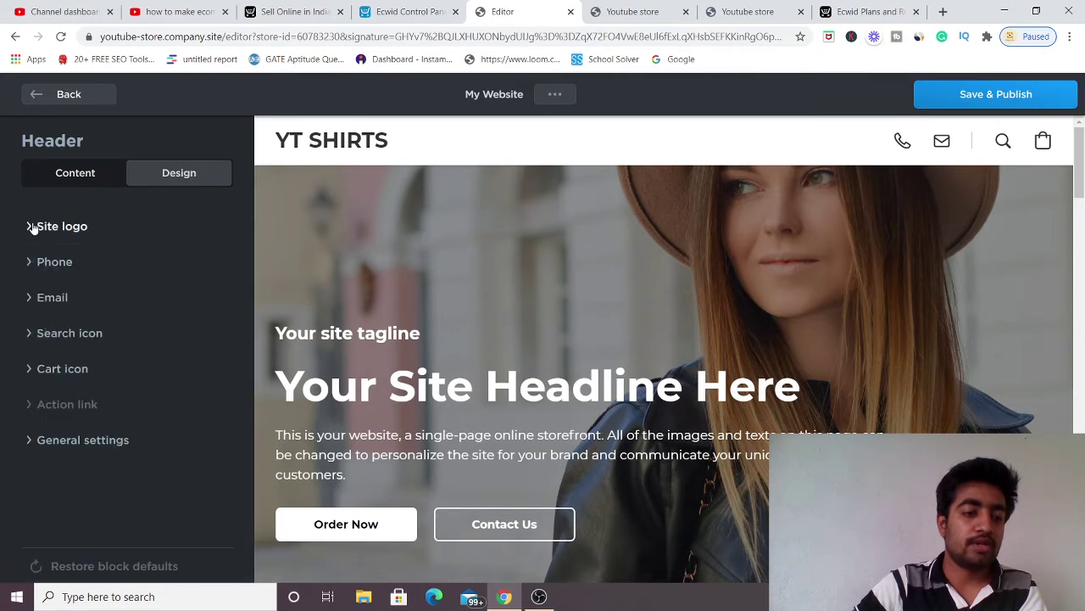
{"action": "left_click", "coordinate": [43, 381]}
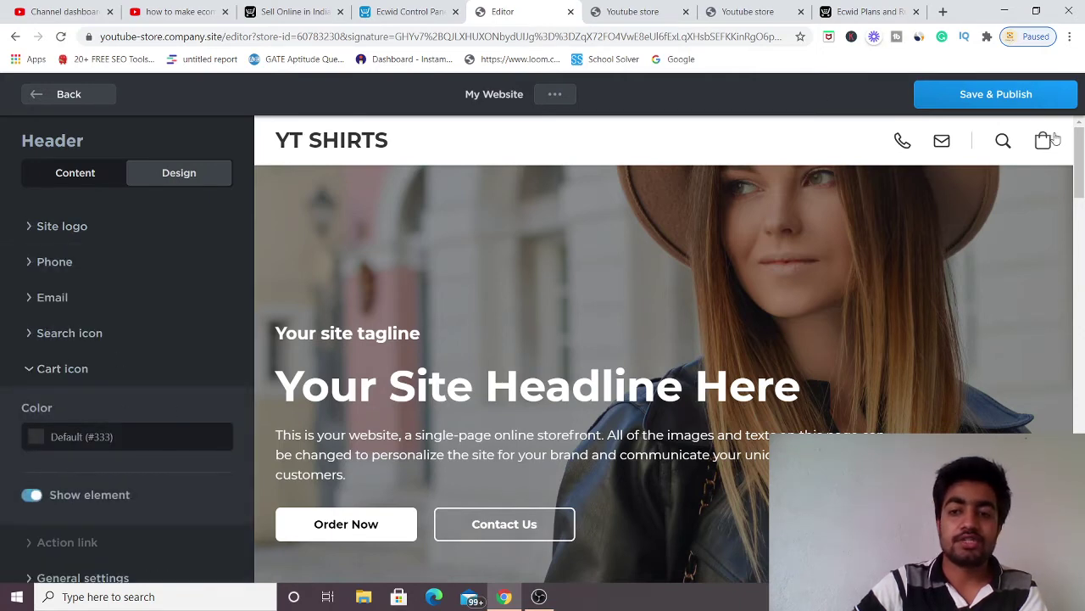
{"action": "left_click", "coordinate": [56, 95]}
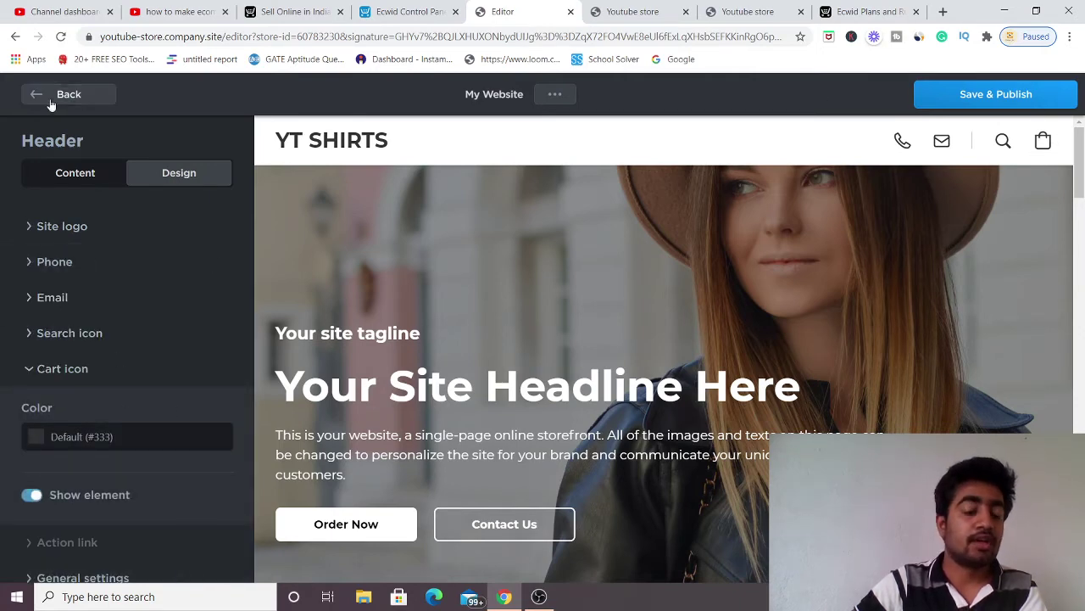
- Replace the Cover block's headline with "BUY NOW THE Tees"
{"action": "left_click", "coordinate": [91, 211]}
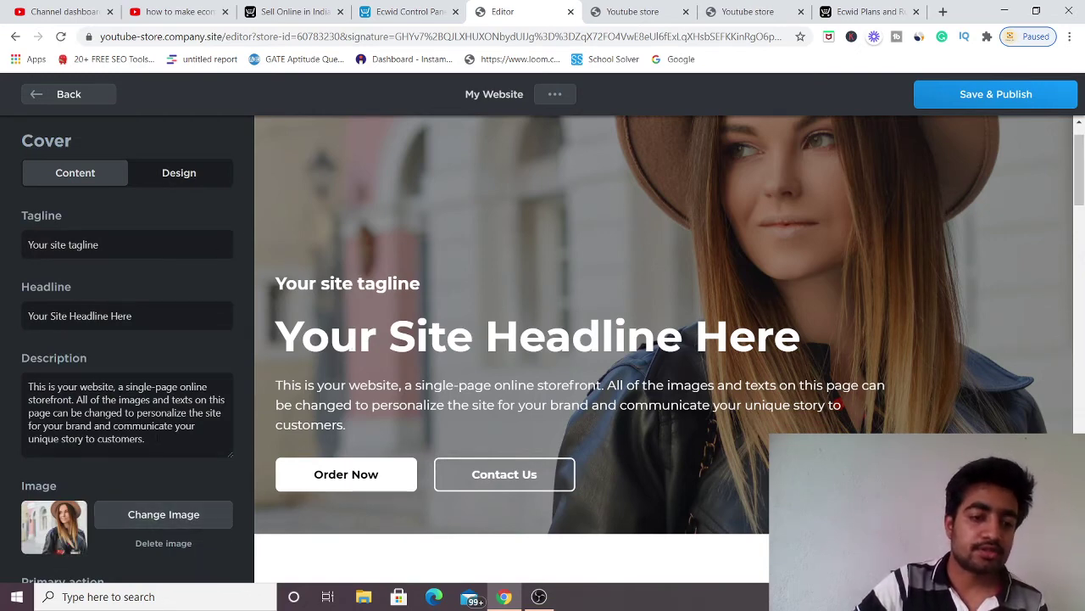
{"action": "left_click_drag", "start_coordinate": [146, 317], "coordinate": [13, 324]}
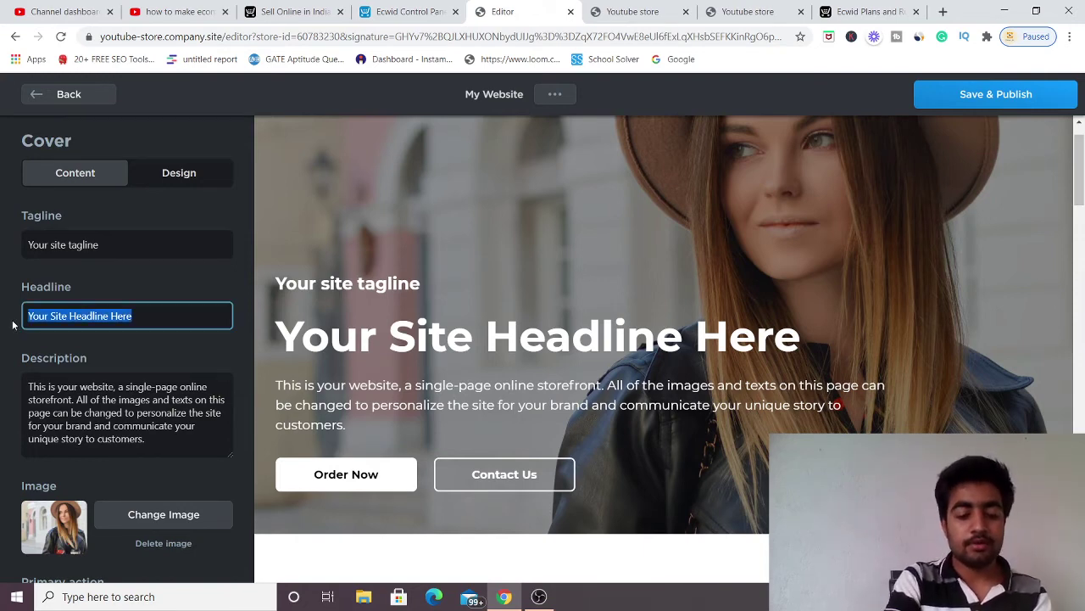
{"action": "type", "text": "BUY "}
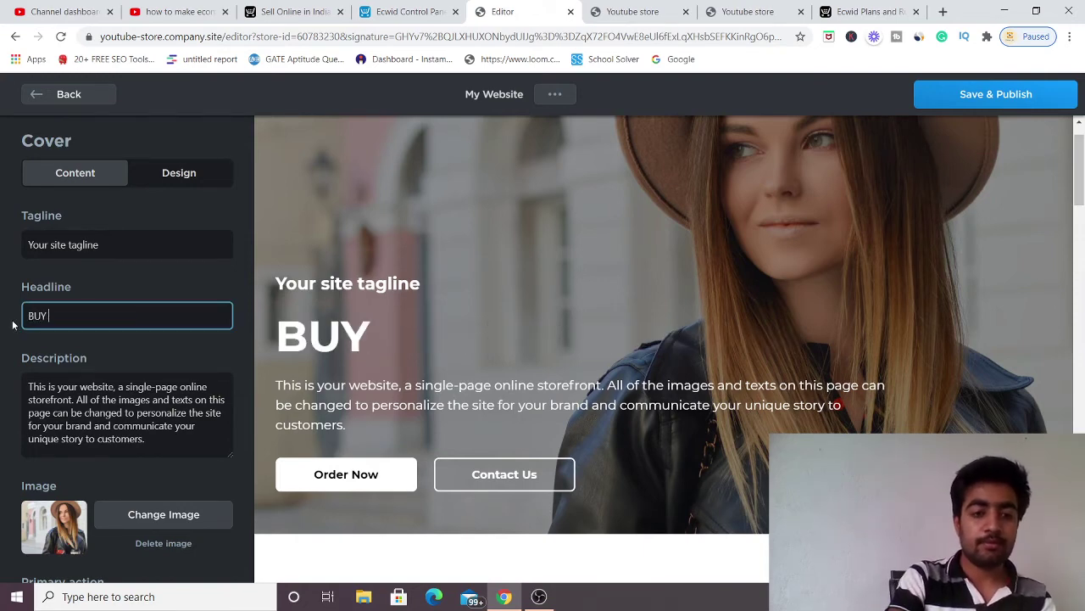
{"action": "type", "text": "B"}
{"action": "key", "text": "BackSpace"}
{"action": "type", "text": "N"}
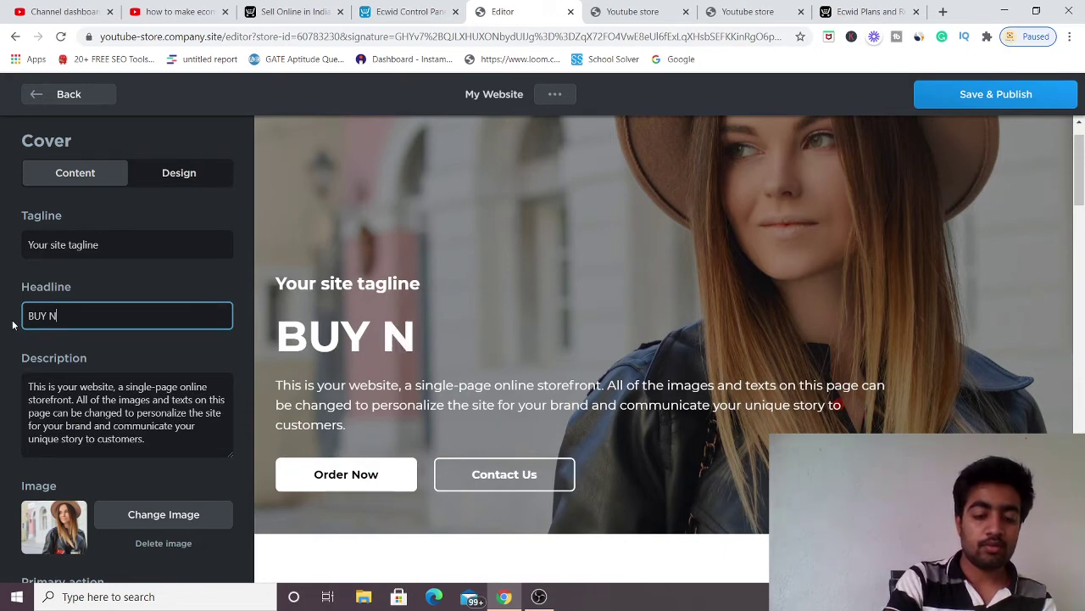
{"action": "type", "text": "OW THE "}
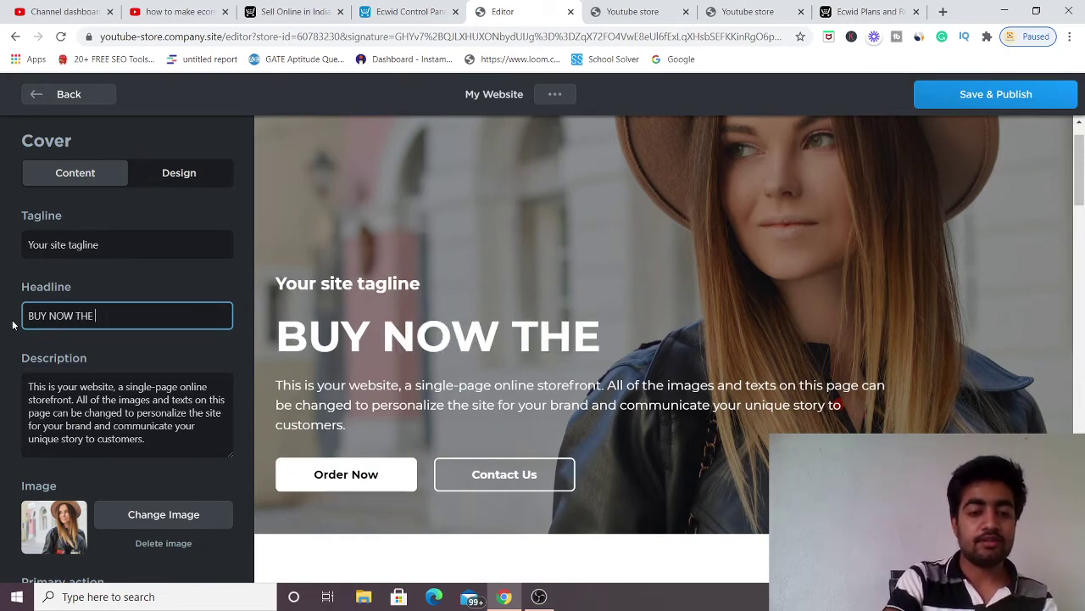
{"action": "type", "text": "Tees"}
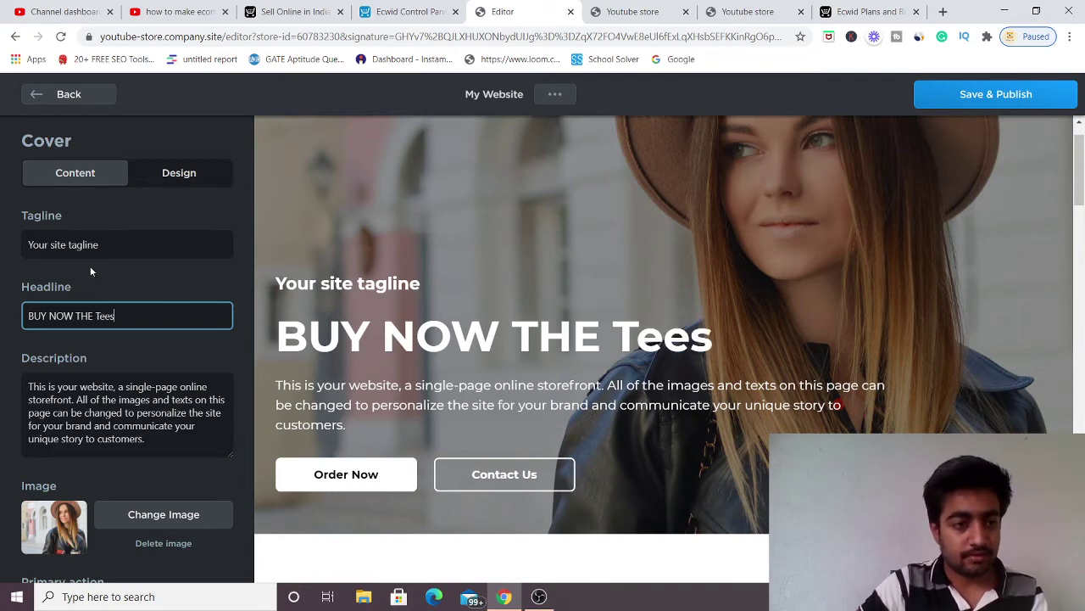
- Replace the Cover block's tagline with "LIVE the world", check the remaining cover content options, and return to the site blocks
{"action": "key", "text": "shift+Tab"}
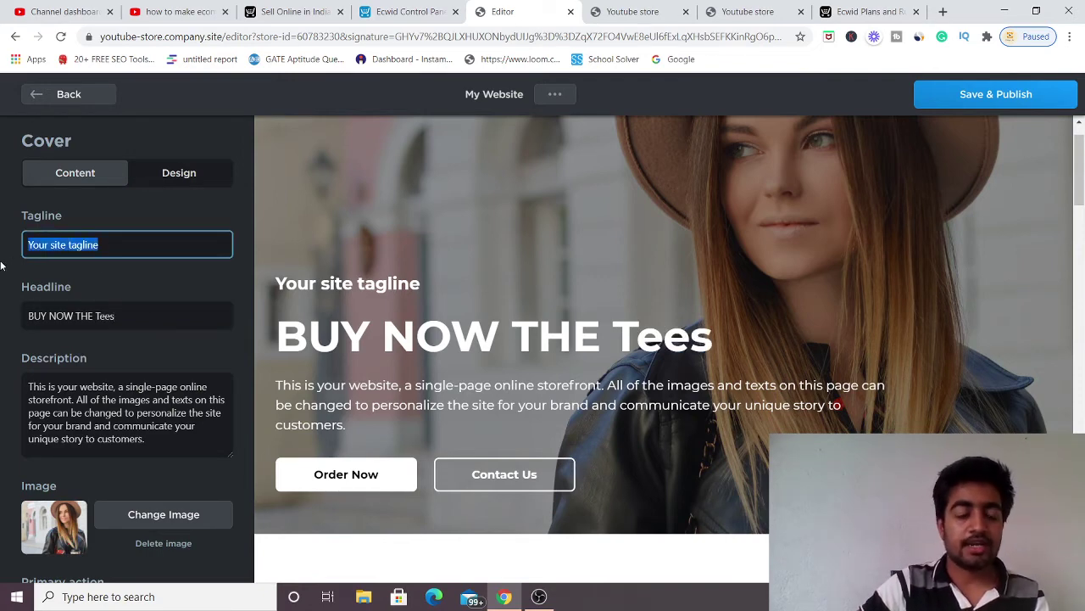
{"action": "key", "text": "BackSpace"}
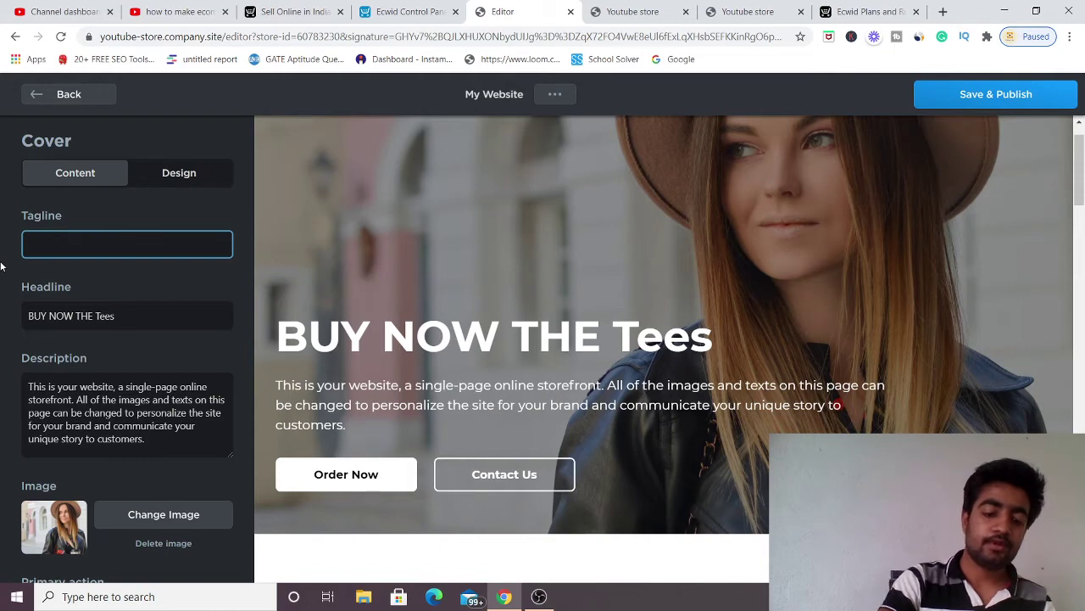
{"action": "type", "text": "LIVE"}
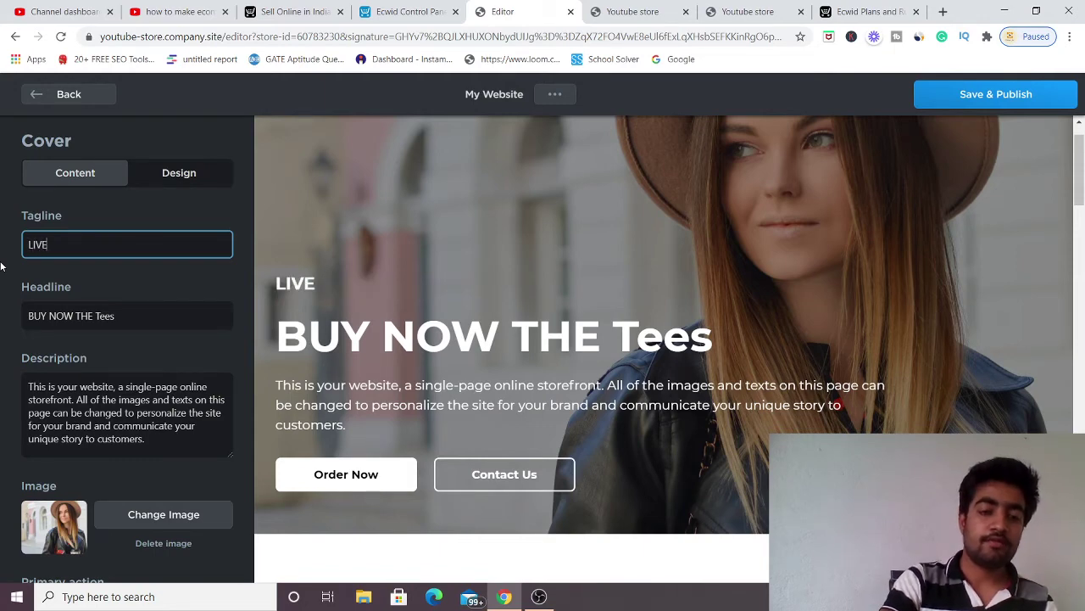
{"action": "type", "text": " the"}
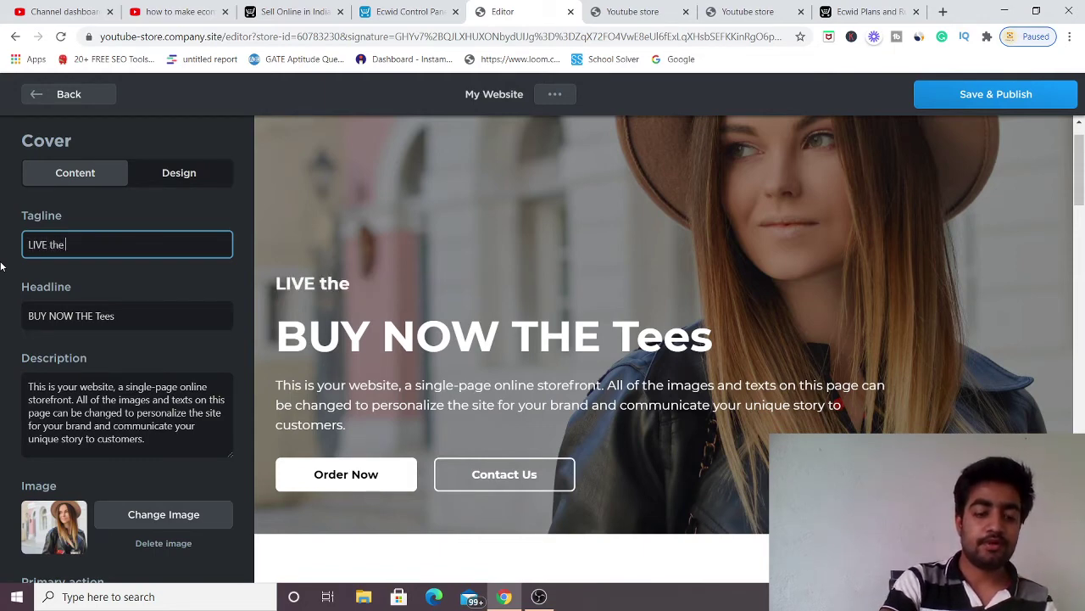
{"action": "type", "text": " wi"}
{"action": "type", "text": "orld"}
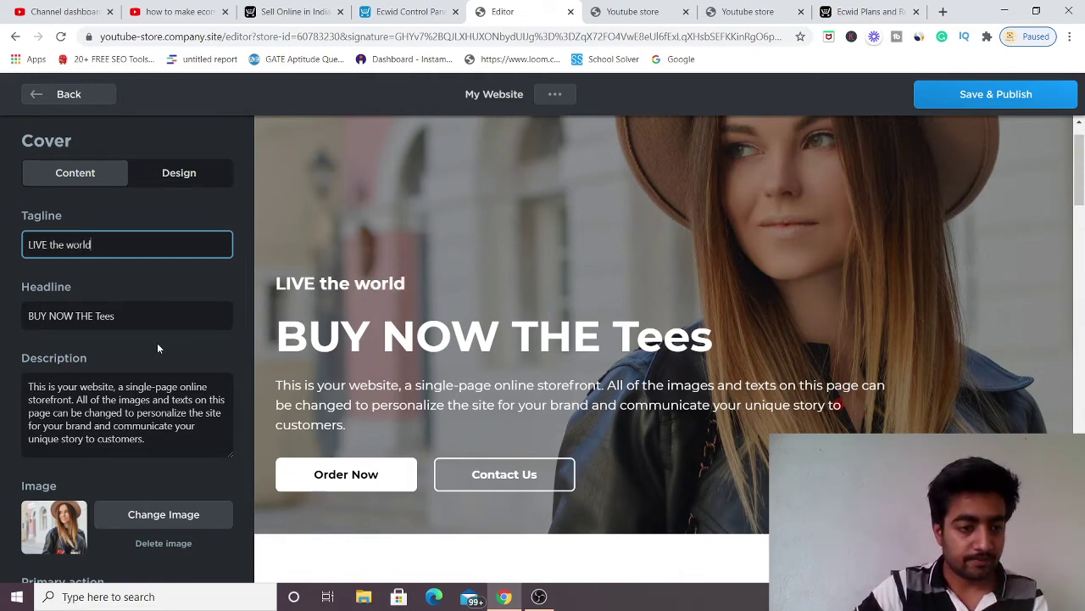
{"action": "scroll", "coordinate": [157, 343], "scroll_direction": "down", "scroll_amount": 2}
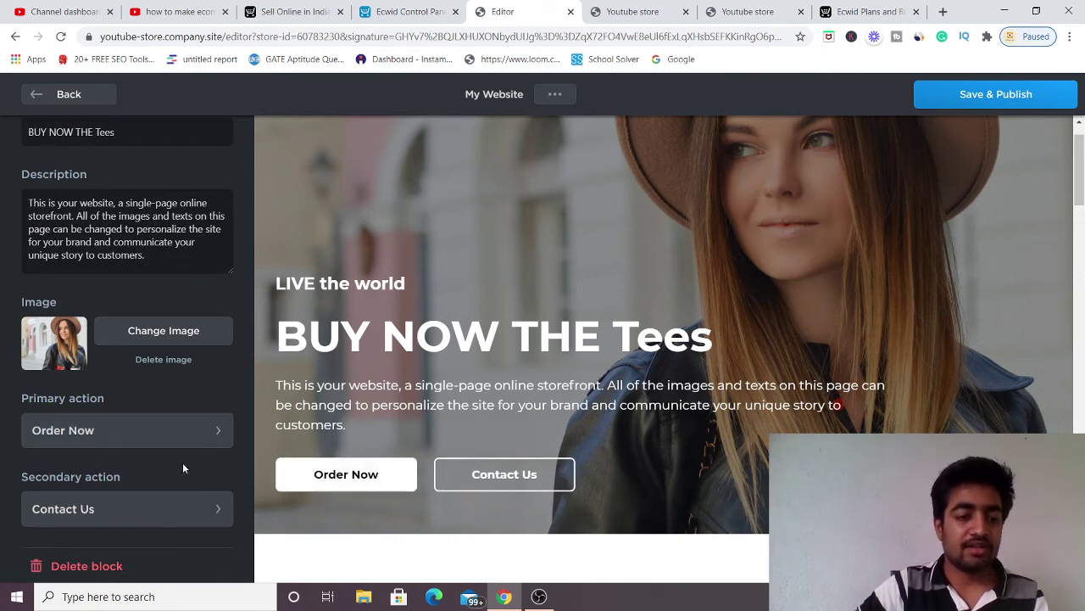
{"action": "scroll", "coordinate": [182, 468], "scroll_direction": "up", "scroll_amount": 2}
{"action": "left_click", "coordinate": [64, 93]}
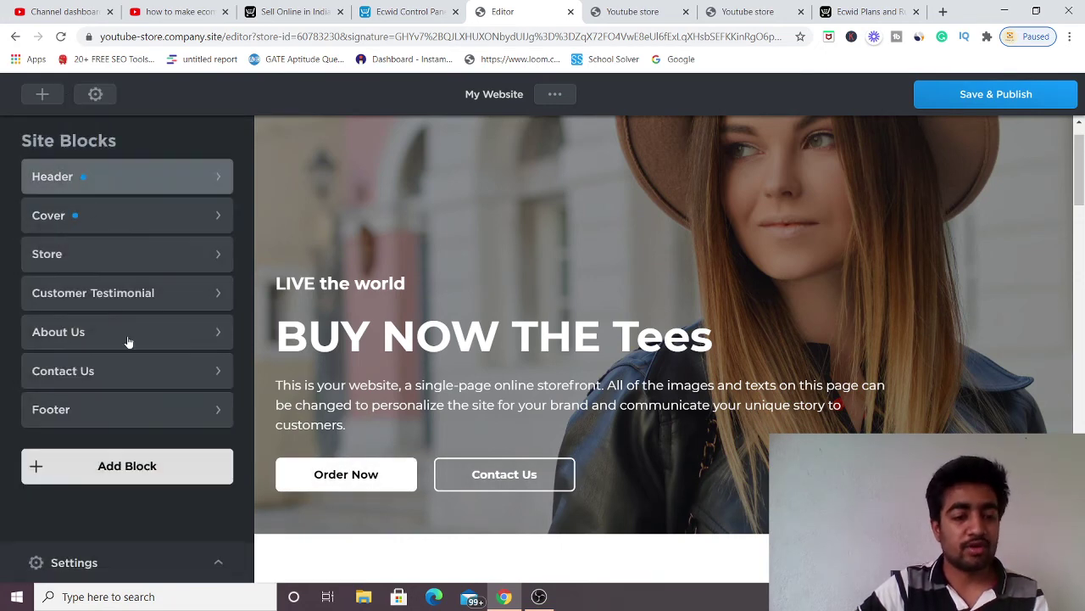
- Examine the Store block's content settings and its sample products in the preview without editing them
{"action": "scroll", "coordinate": [395, 336], "scroll_direction": "down", "scroll_amount": 2}
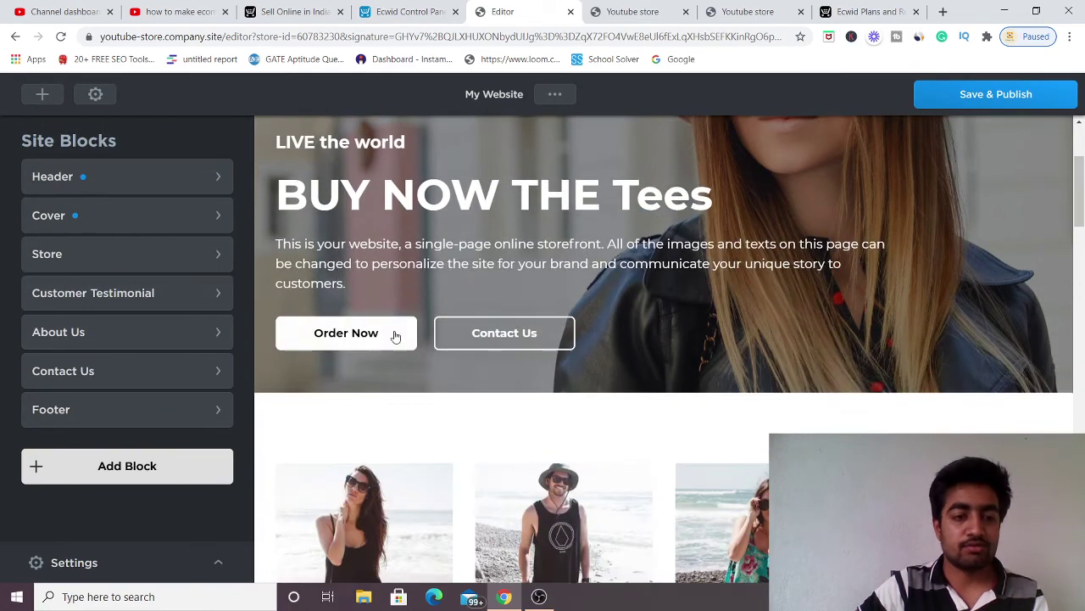
{"action": "left_click", "coordinate": [123, 265]}
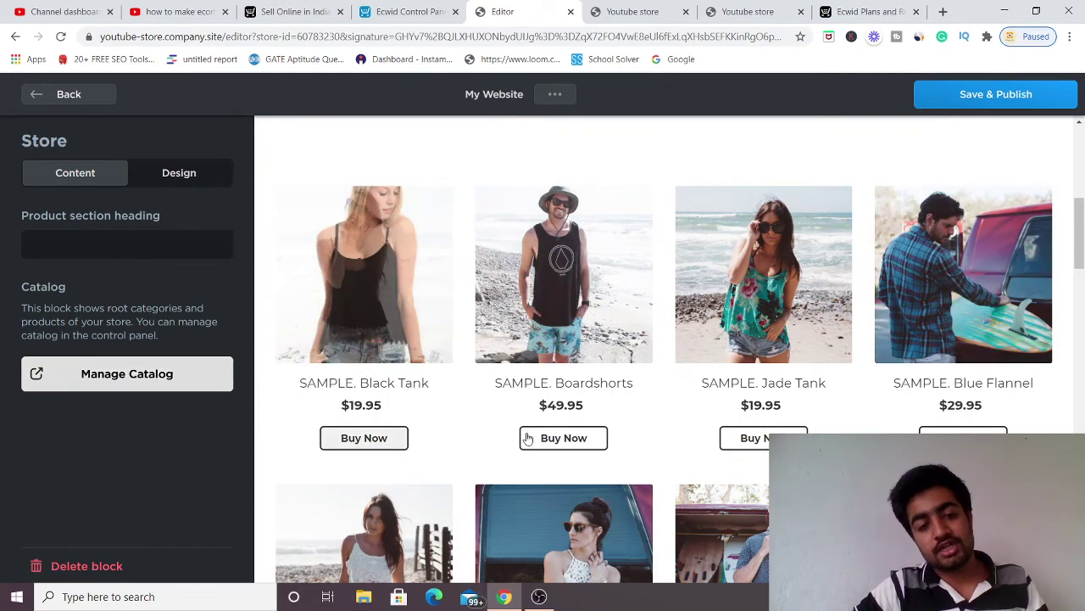
{"action": "left_click", "coordinate": [110, 96]}
- Examine the About Us block's content fields and review the contact and testimonial sections in the preview
{"action": "left_click", "coordinate": [191, 337]}
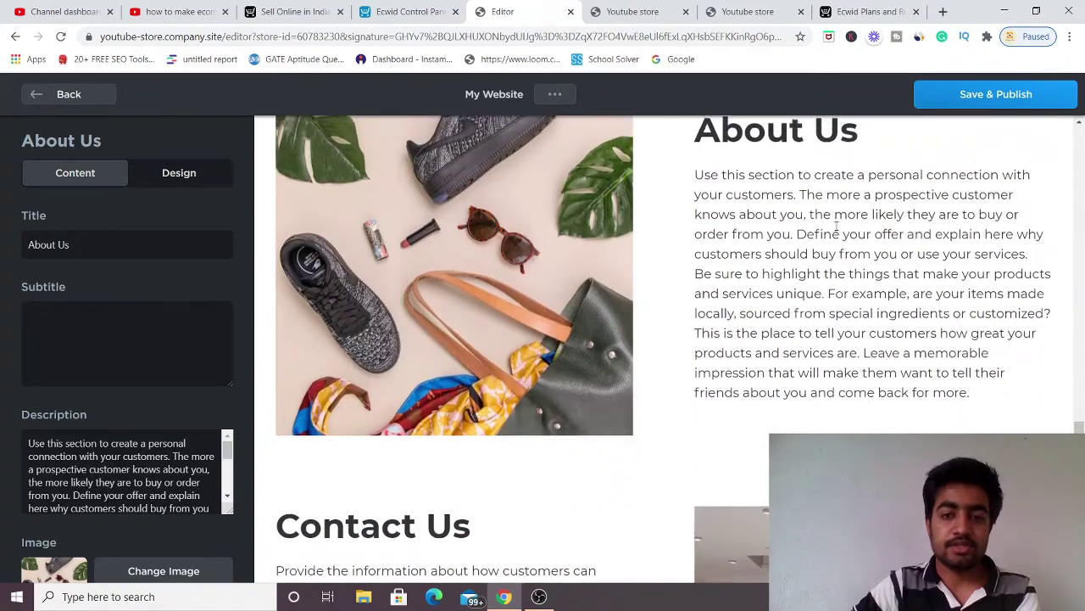
{"action": "scroll", "coordinate": [754, 362], "scroll_direction": "down", "scroll_amount": 10}
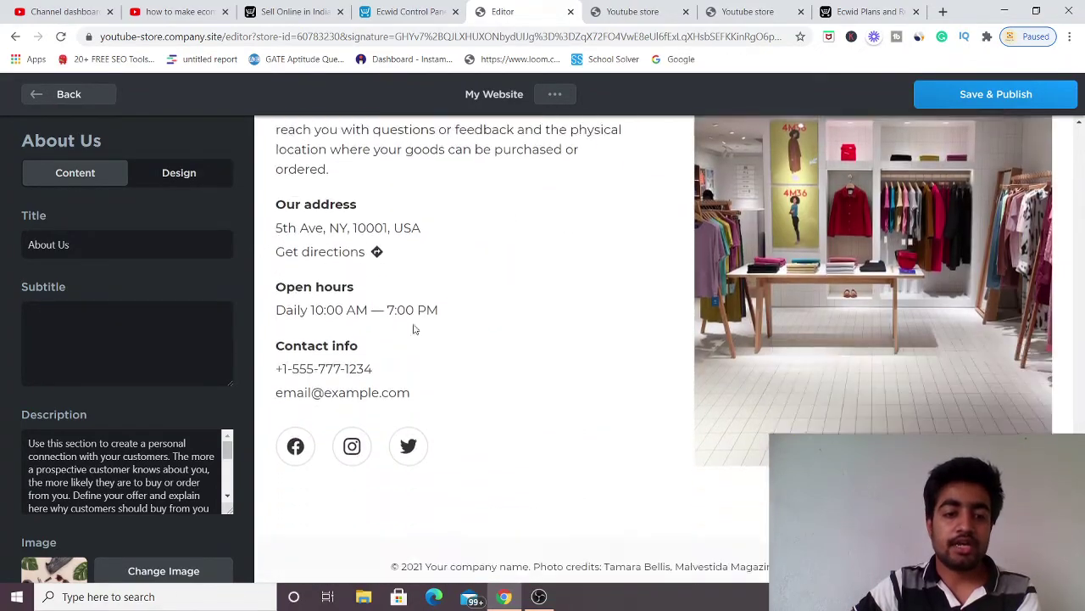
{"action": "scroll", "coordinate": [426, 356], "scroll_direction": "up", "scroll_amount": 10}
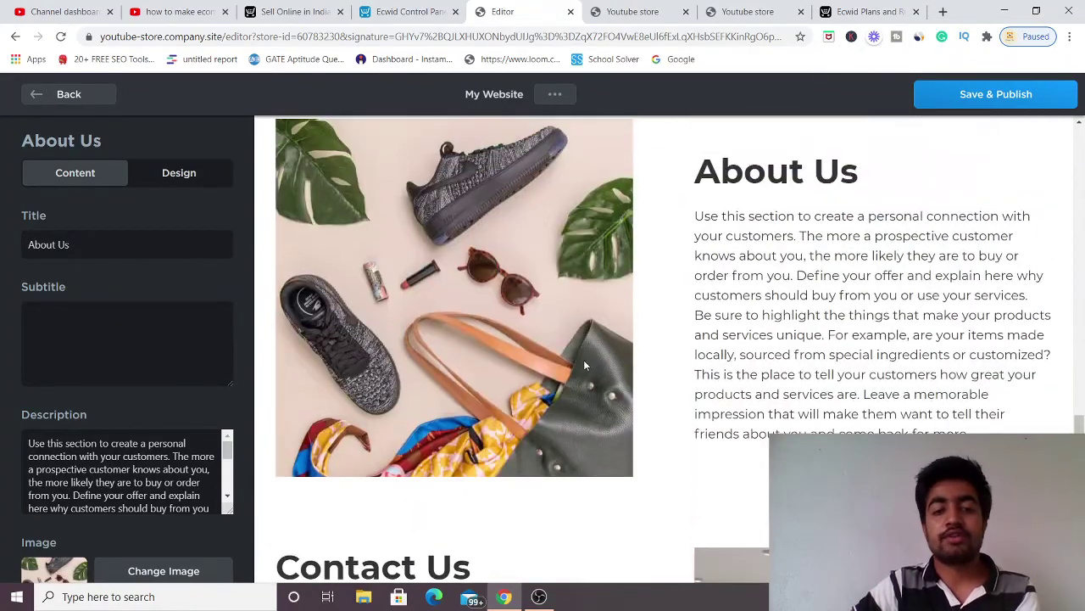
{"action": "scroll", "coordinate": [591, 379], "scroll_direction": "up", "scroll_amount": 3}
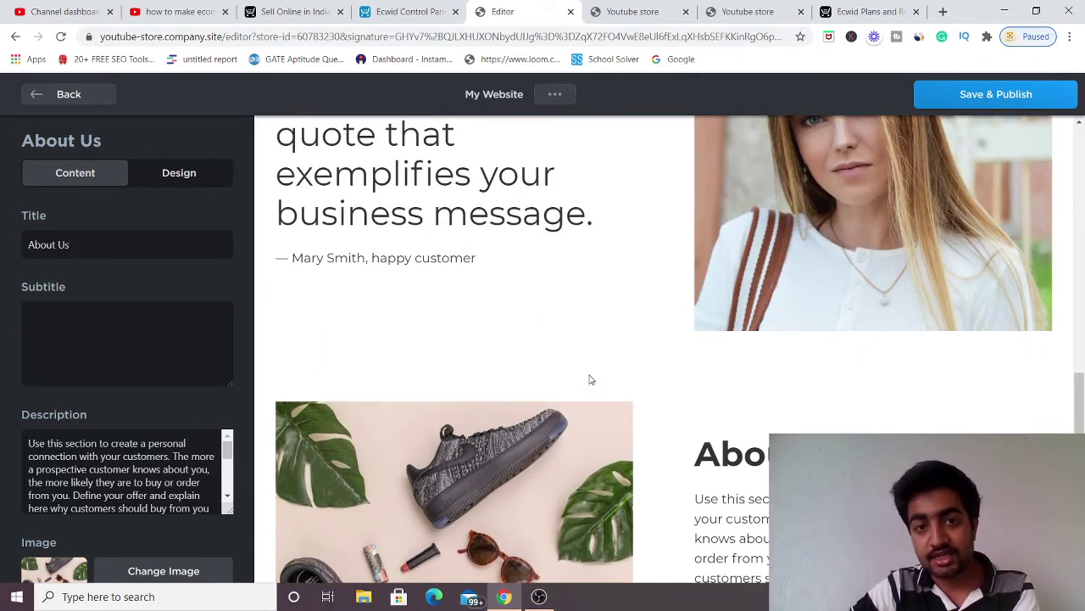
{"action": "scroll", "coordinate": [591, 380], "scroll_direction": "up", "scroll_amount": 4}
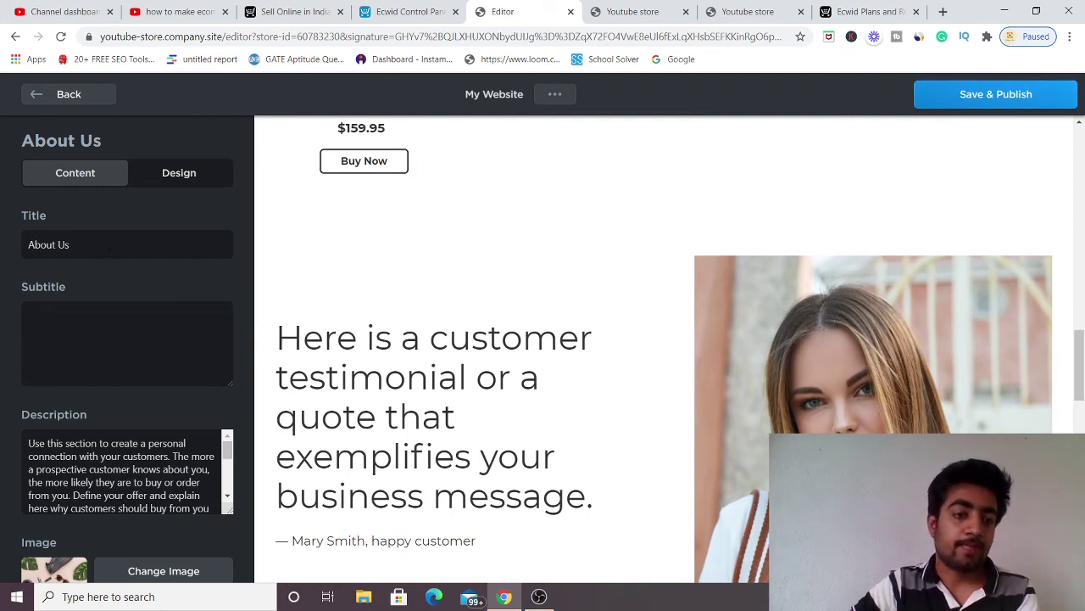
{"action": "scroll", "coordinate": [83, 264], "scroll_direction": "down", "scroll_amount": 1}
- Leave the About Us block, save and publish the site changes, and reload the live storefront page
{"action": "left_click", "coordinate": [31, 98]}
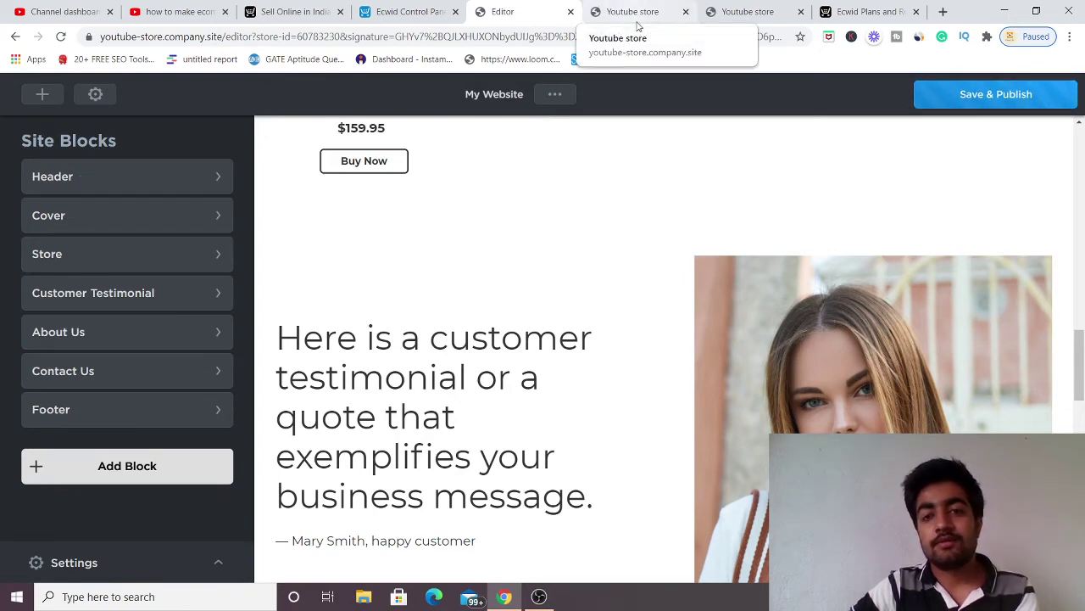
{"action": "left_click", "coordinate": [638, 17]}
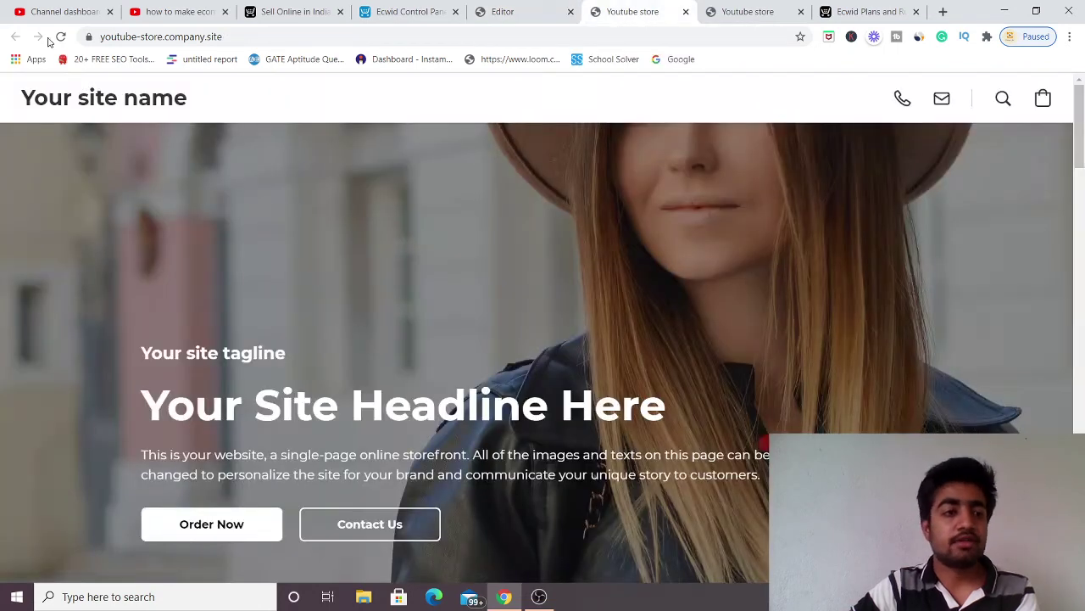
{"action": "left_click", "coordinate": [60, 36]}
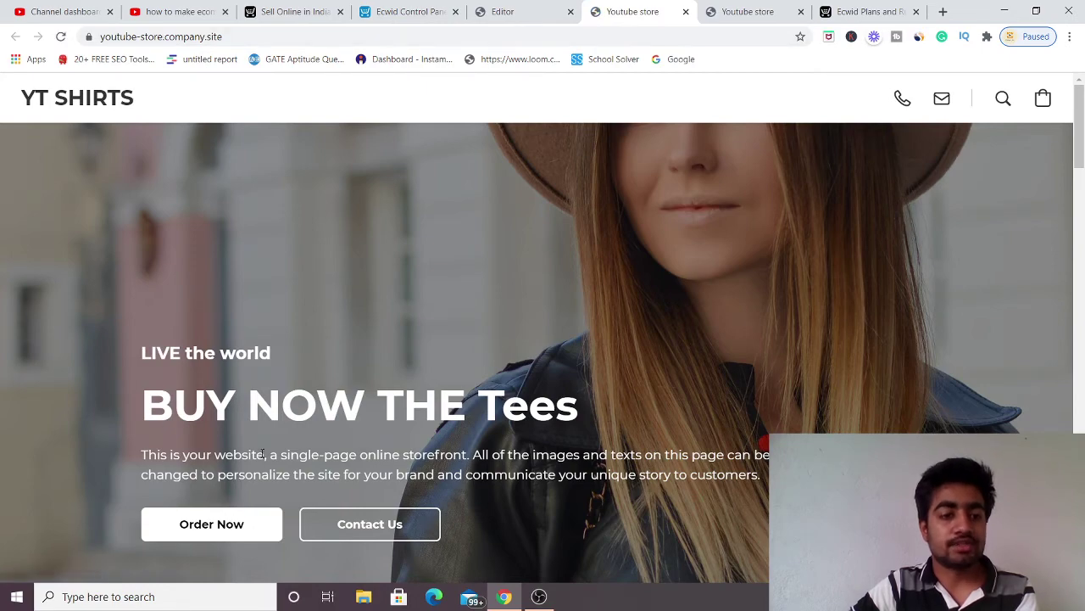
- Review the published storefront from the cover through the products, testimonial and About Us sections to the footer
{"action": "scroll", "coordinate": [513, 332], "scroll_direction": "down", "scroll_amount": 15}
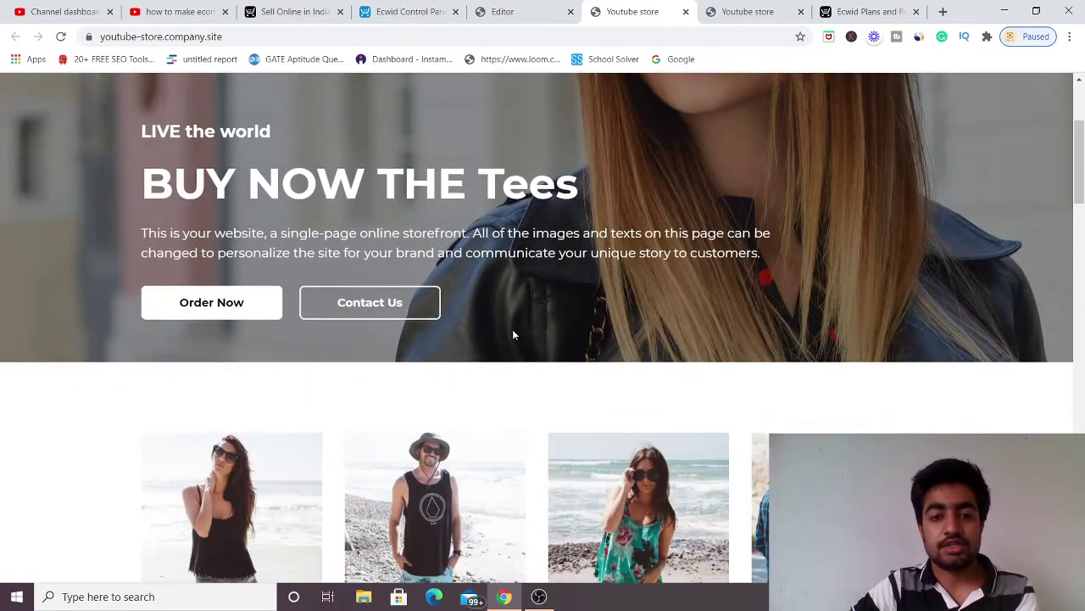
{"action": "scroll", "coordinate": [511, 337], "scroll_direction": "down", "scroll_amount": 10}
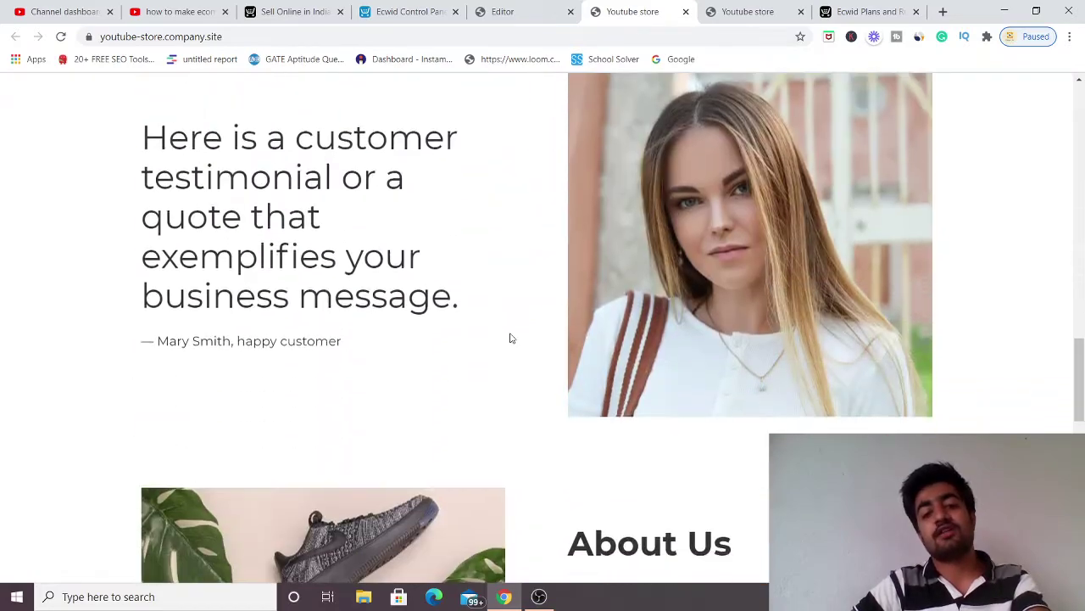
{"action": "scroll", "coordinate": [512, 337], "scroll_direction": "down", "scroll_amount": 4}
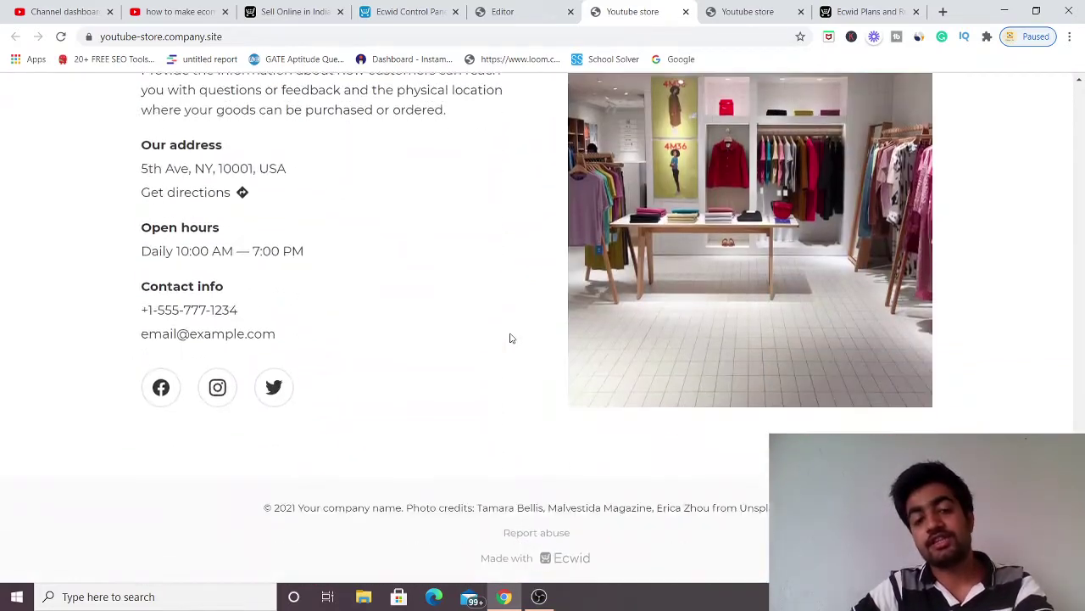
{"action": "scroll", "coordinate": [511, 338], "scroll_direction": "up", "scroll_amount": 20}
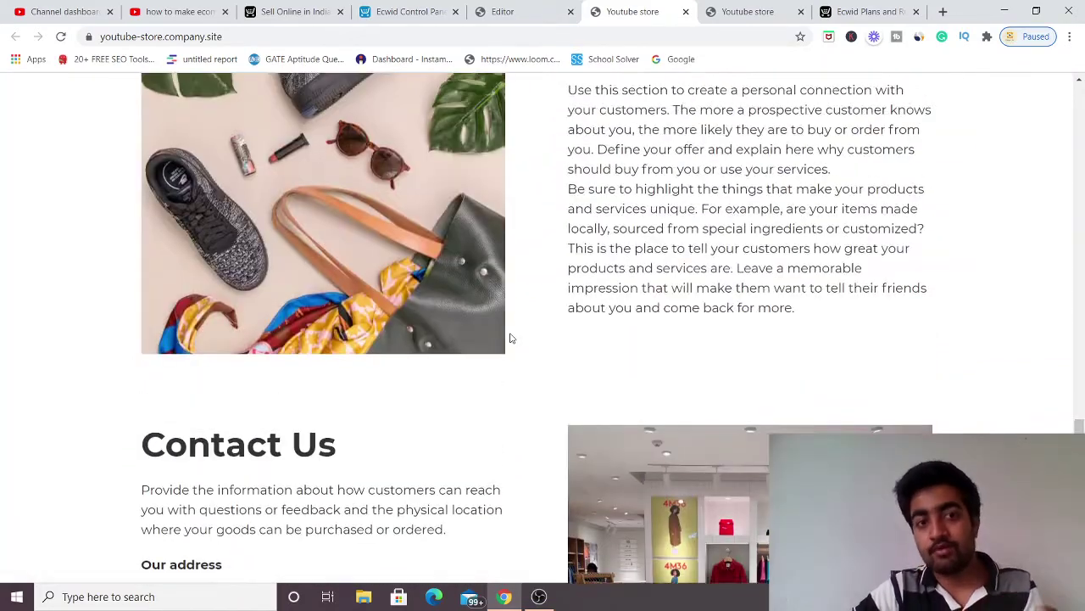
{"action": "scroll", "coordinate": [511, 337], "scroll_direction": "up", "scroll_amount": 6}
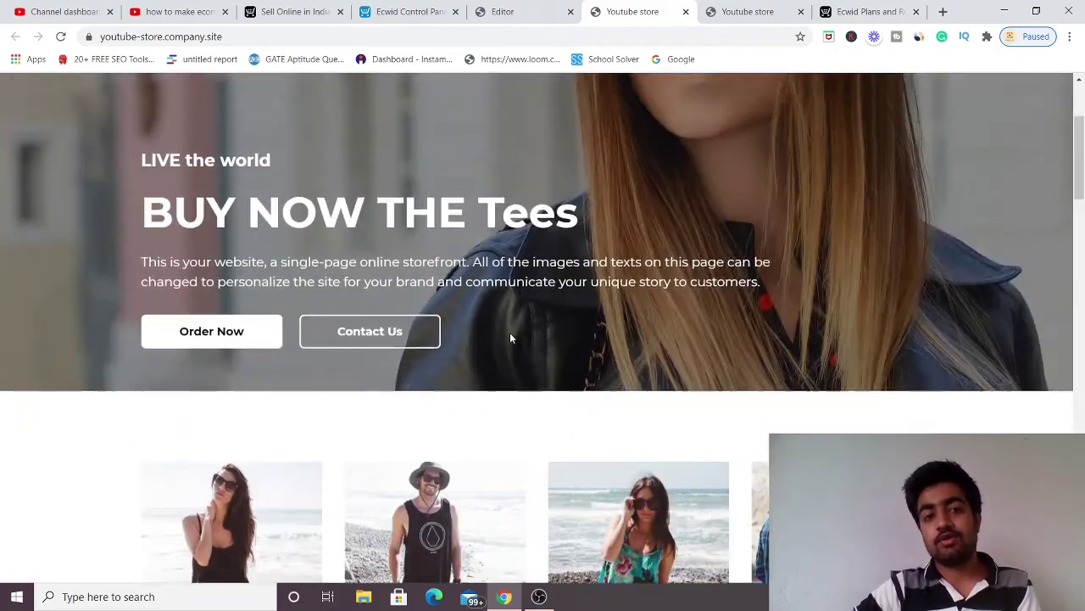
- Check the storefront's mobile layout in a browser window narrowed to phone width, and restore the full-size window
{"action": "left_click", "coordinate": [1036, 11]}
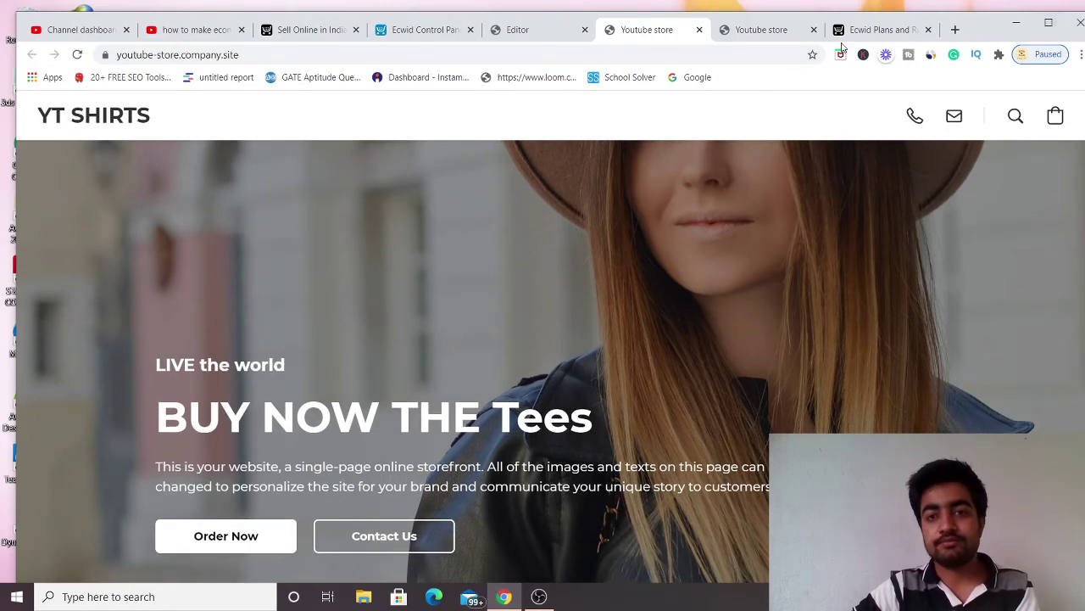
{"action": "left_click_drag", "start_coordinate": [982, 29], "coordinate": [955, 18]}
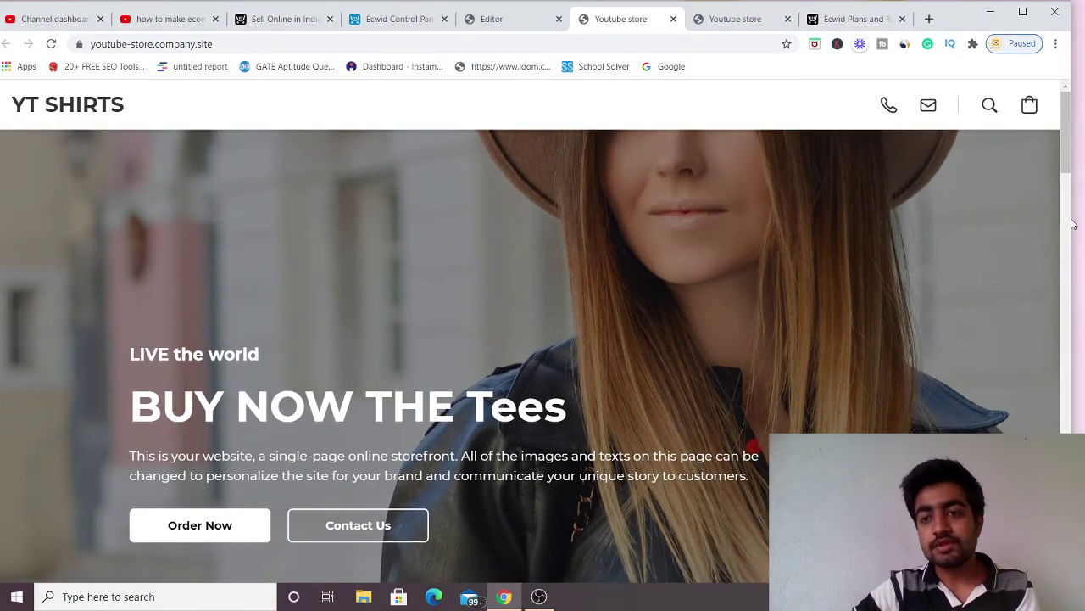
{"action": "left_click_drag", "start_coordinate": [1072, 219], "coordinate": [371, 233]}
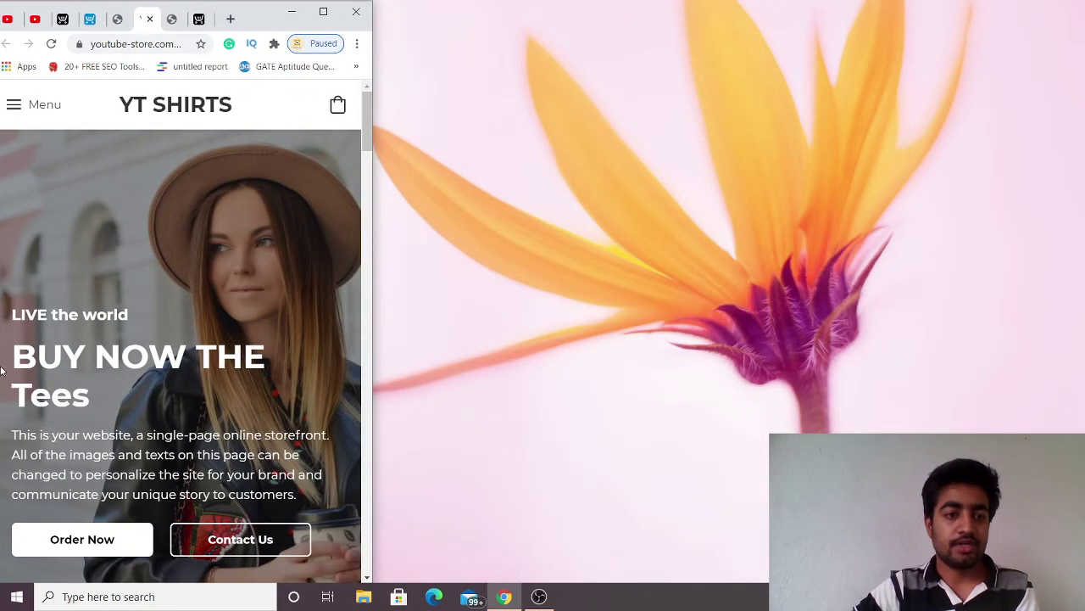
{"action": "scroll", "coordinate": [117, 374], "scroll_direction": "down", "scroll_amount": 14}
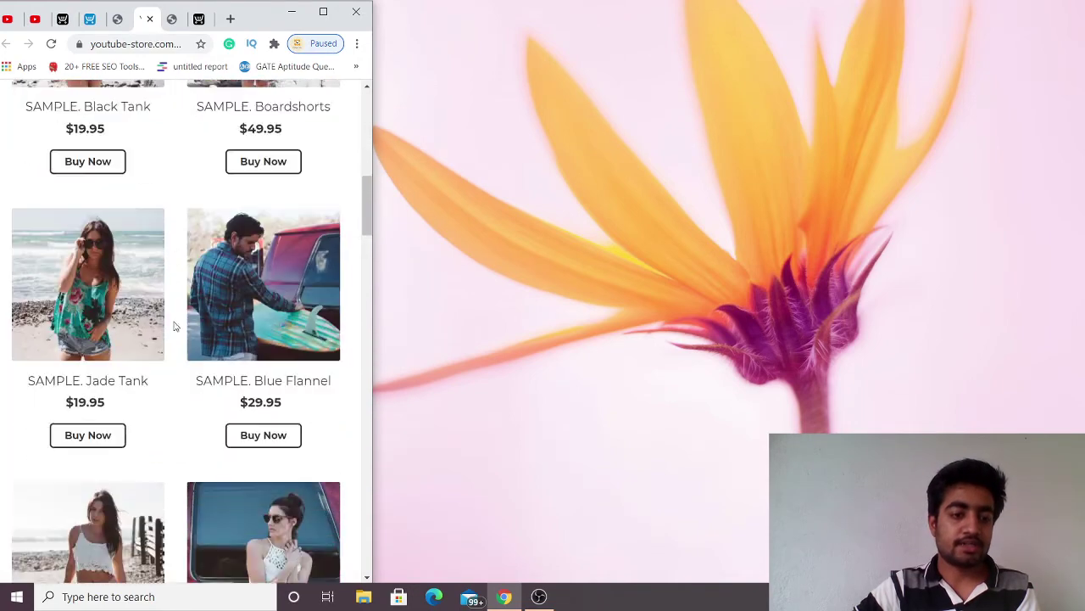
{"action": "scroll", "coordinate": [175, 326], "scroll_direction": "up", "scroll_amount": 12}
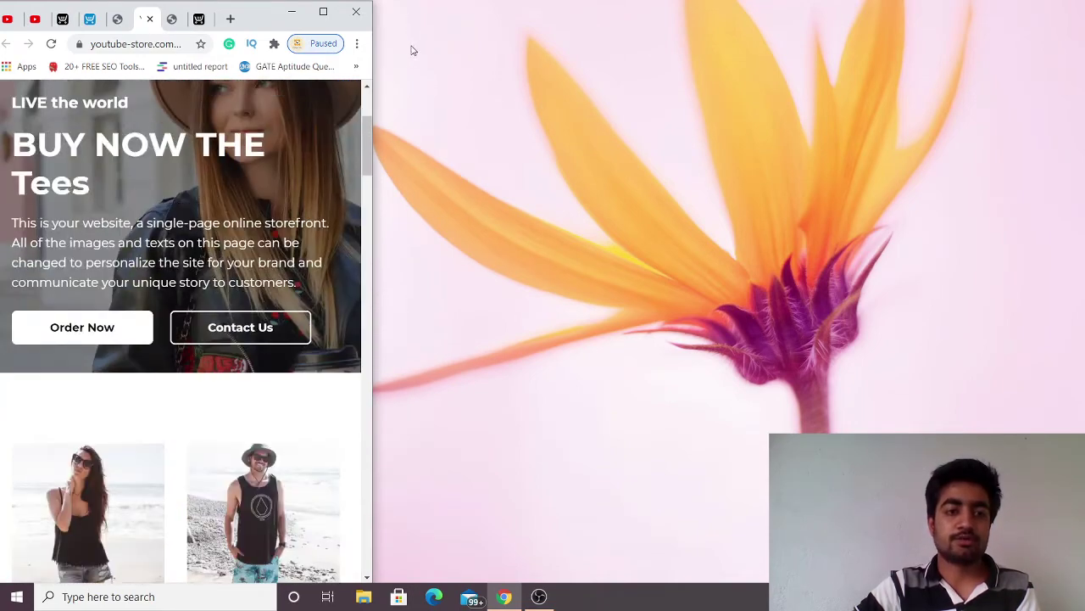
{"action": "left_click", "coordinate": [322, 11]}
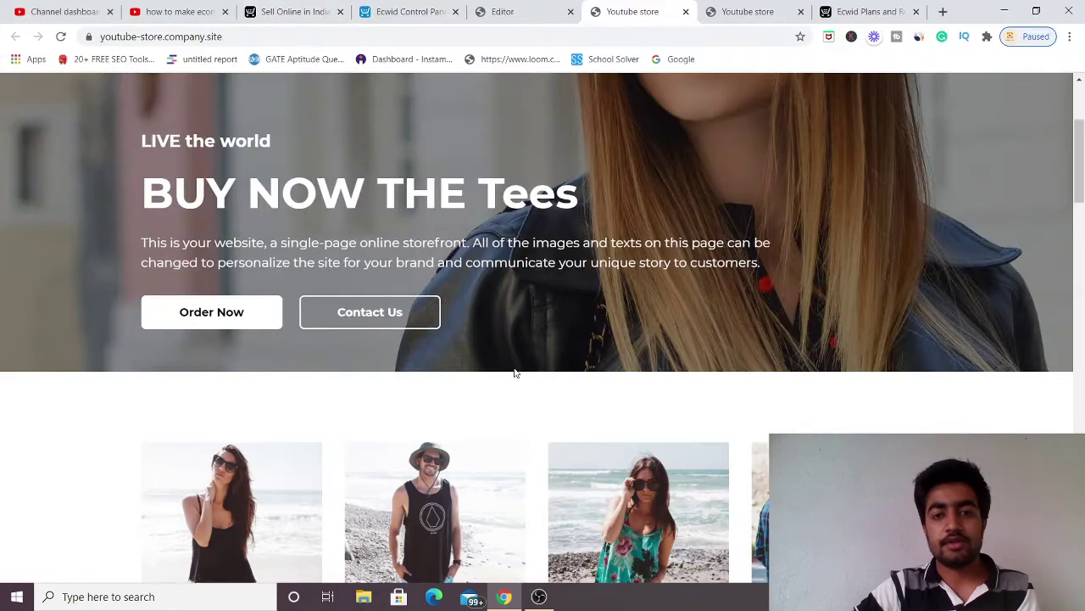
- Look over the published store's products and the other open store page, and return to the website editor
{"action": "scroll", "coordinate": [537, 370], "scroll_direction": "down", "scroll_amount": 5}
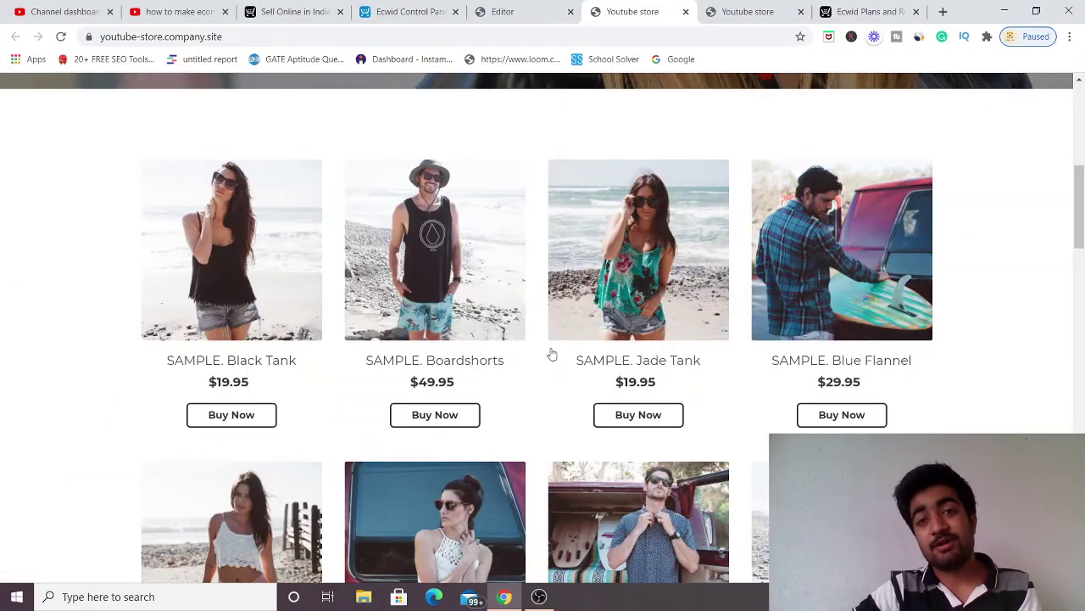
{"action": "left_click", "coordinate": [742, 15]}
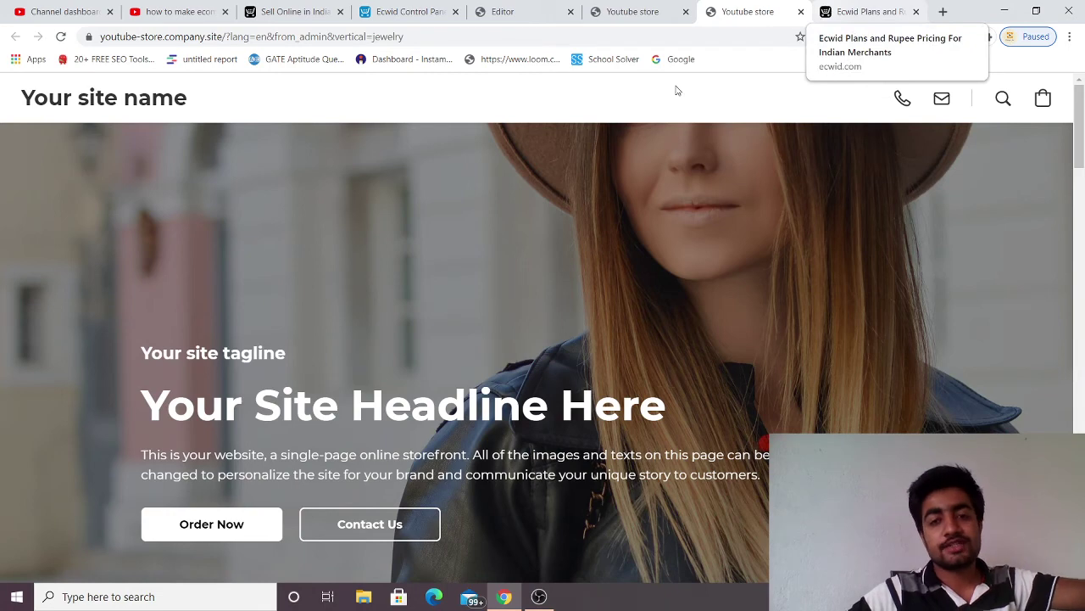
{"action": "left_click", "coordinate": [643, 13]}
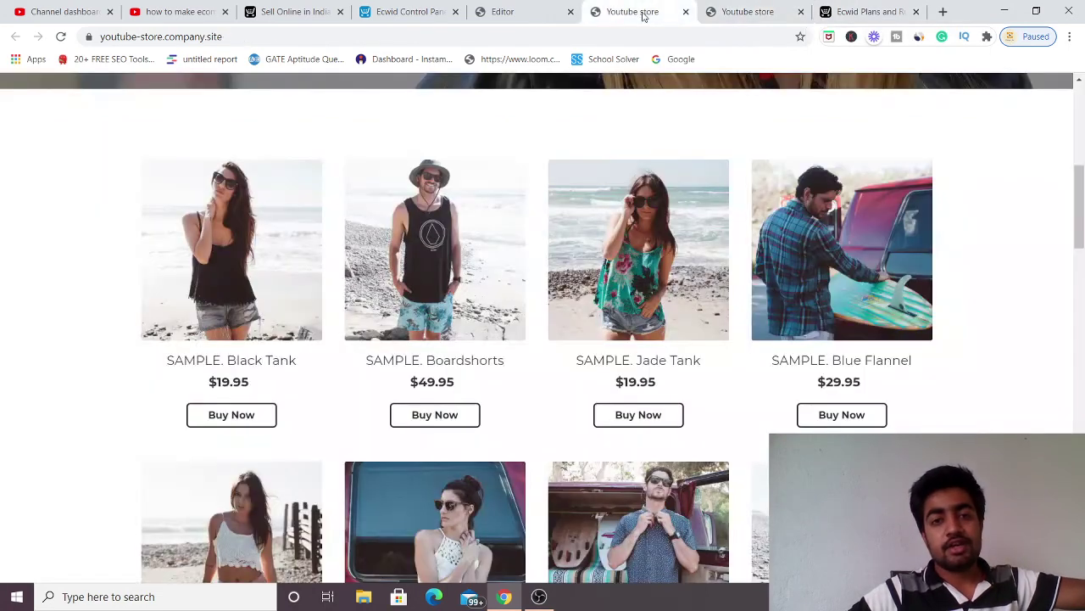
{"action": "left_click", "coordinate": [492, 11]}
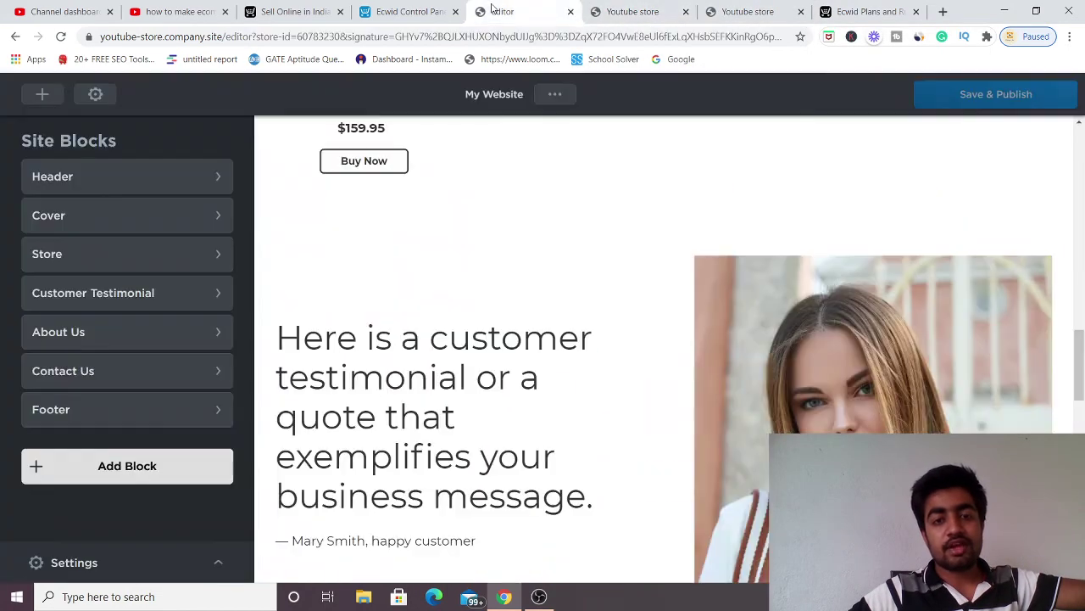
- Examine the Footer block's copyright content without editing it, and return to the site blocks
{"action": "scroll", "coordinate": [411, 415], "scroll_direction": "down", "scroll_amount": 7}
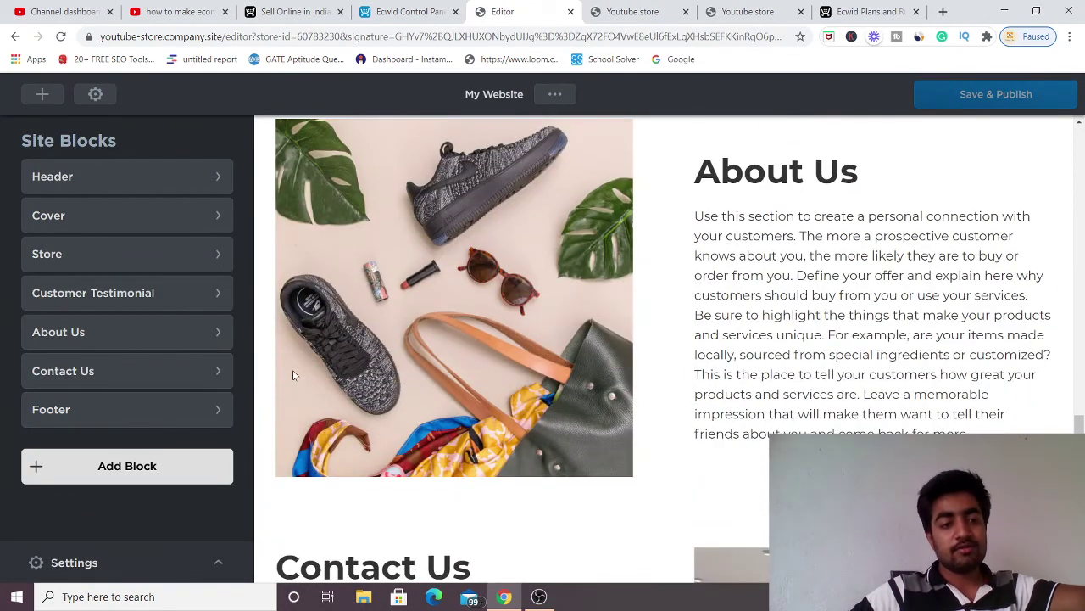
{"action": "left_click", "coordinate": [159, 410]}
{"action": "scroll", "coordinate": [441, 432], "scroll_direction": "down", "scroll_amount": 1}
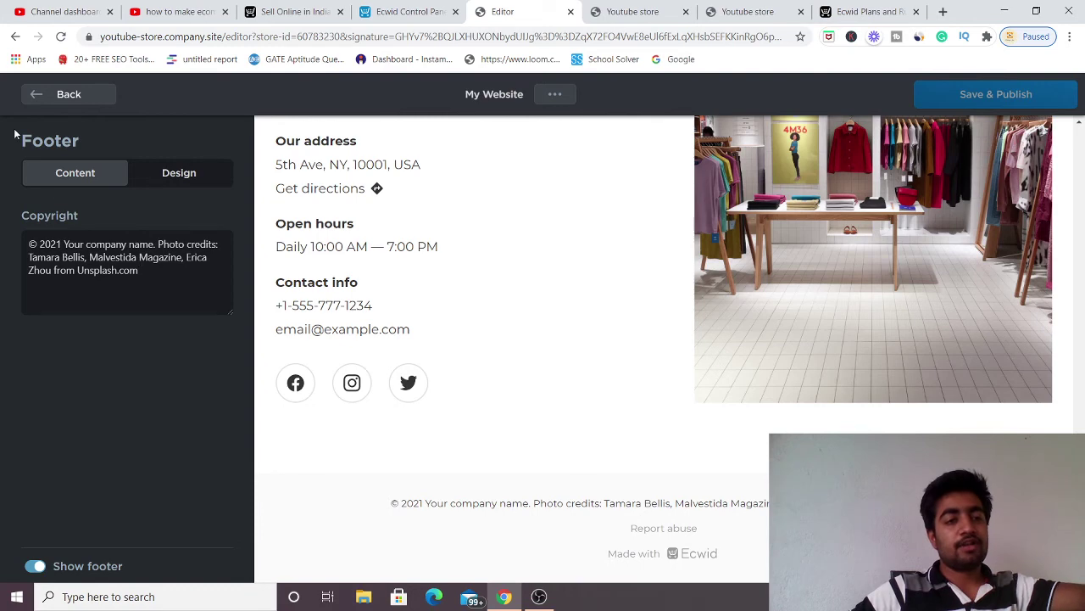
{"action": "left_click", "coordinate": [46, 95]}
{"action": "left_click", "coordinate": [46, 95]}
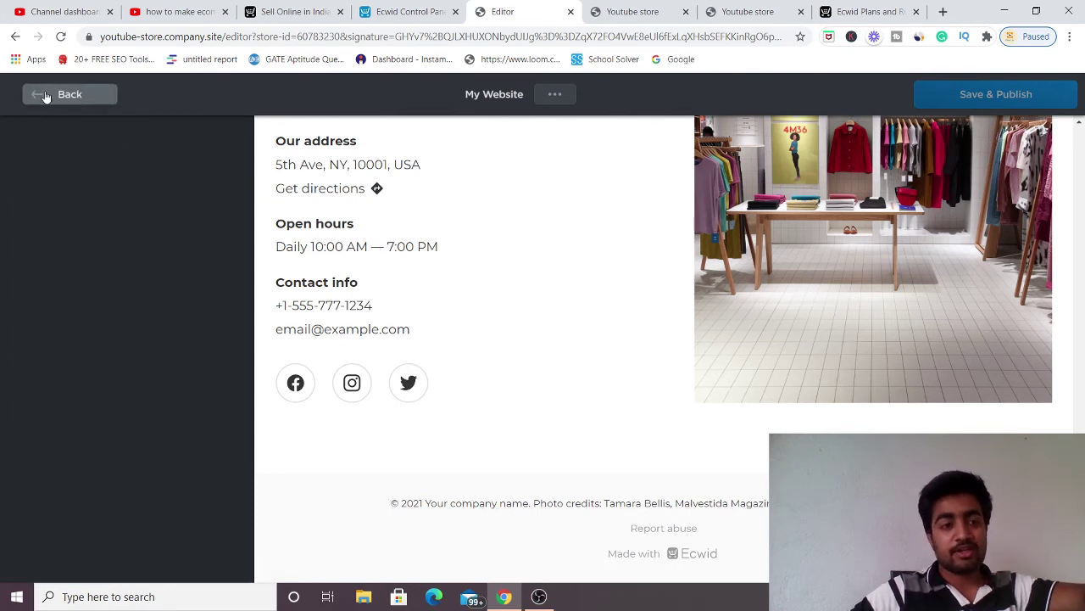
{"action": "left_click", "coordinate": [44, 96]}
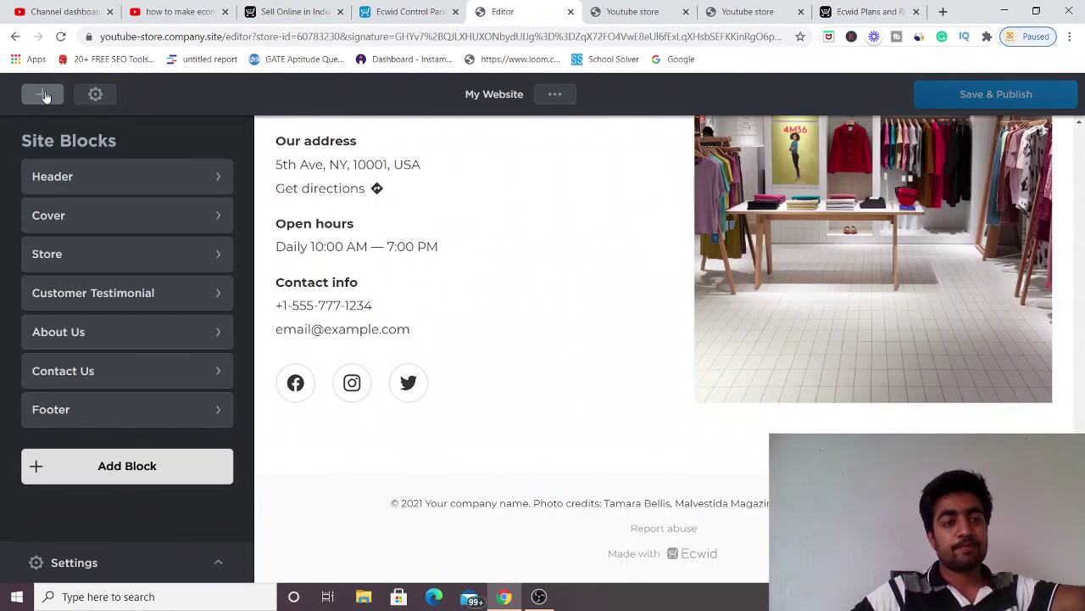
- Add the "Sale 30%" block from the Special Offers designs to the site and review its placement in the preview
{"action": "left_click", "coordinate": [141, 466]}
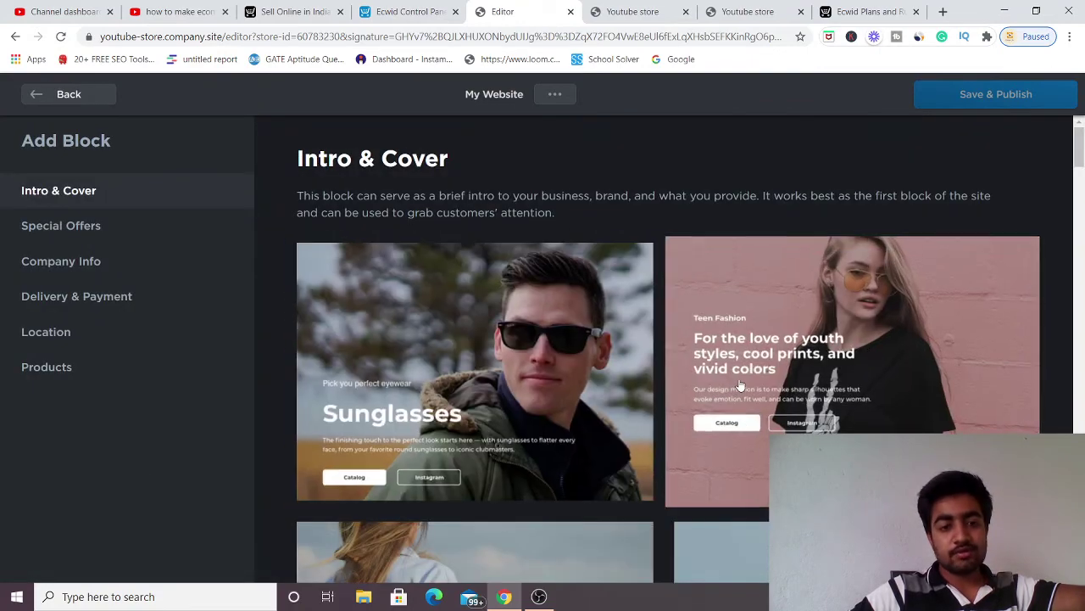
{"action": "scroll", "coordinate": [740, 386], "scroll_direction": "down", "scroll_amount": 6}
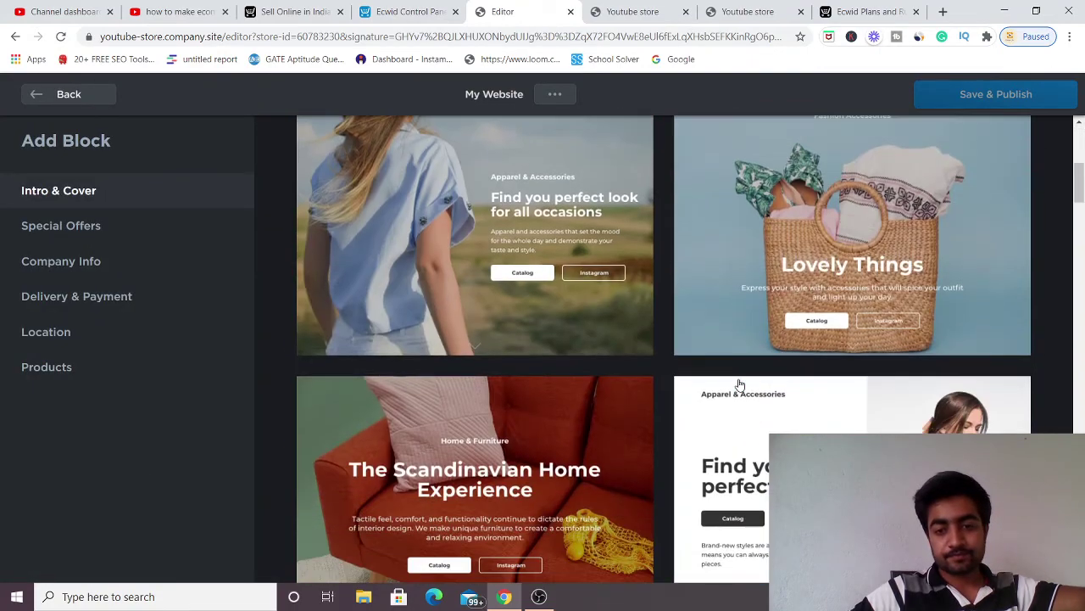
{"action": "scroll", "coordinate": [688, 429], "scroll_direction": "down", "scroll_amount": 6}
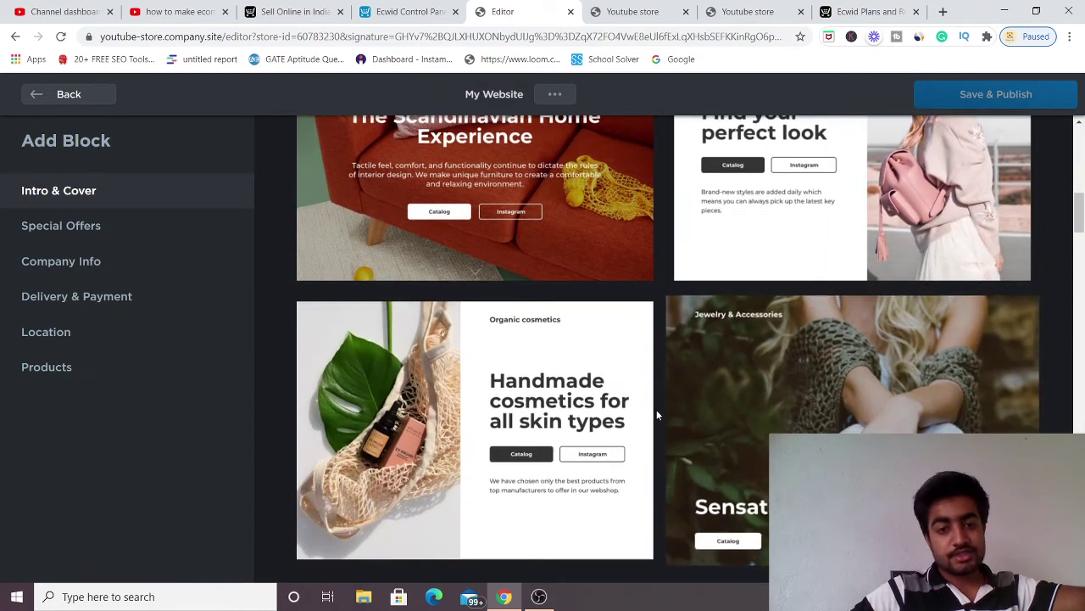
{"action": "scroll", "coordinate": [653, 413], "scroll_direction": "down", "scroll_amount": 3}
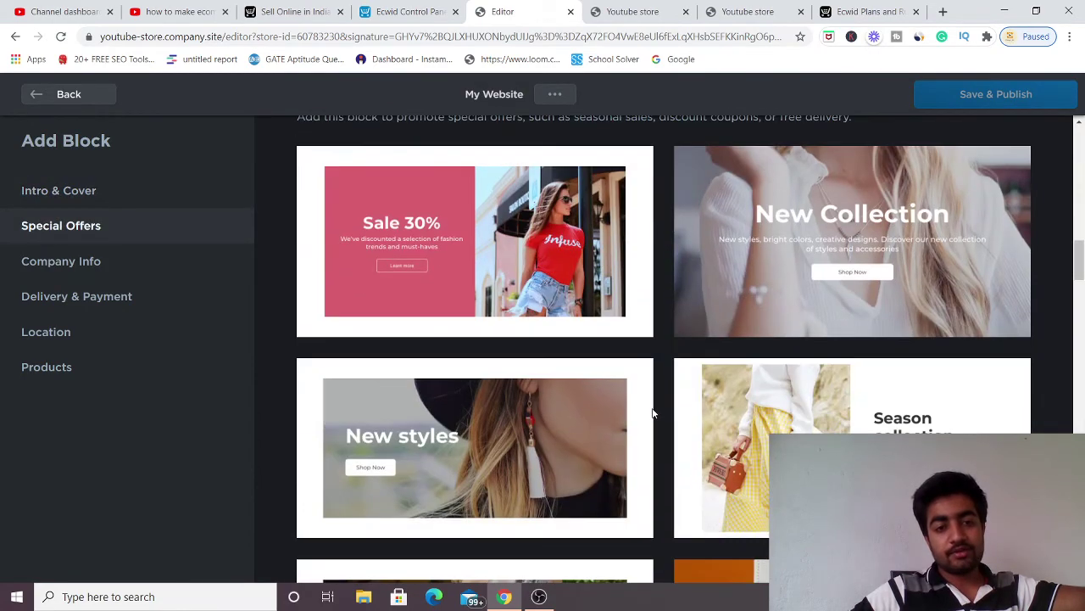
{"action": "left_click", "coordinate": [527, 267]}
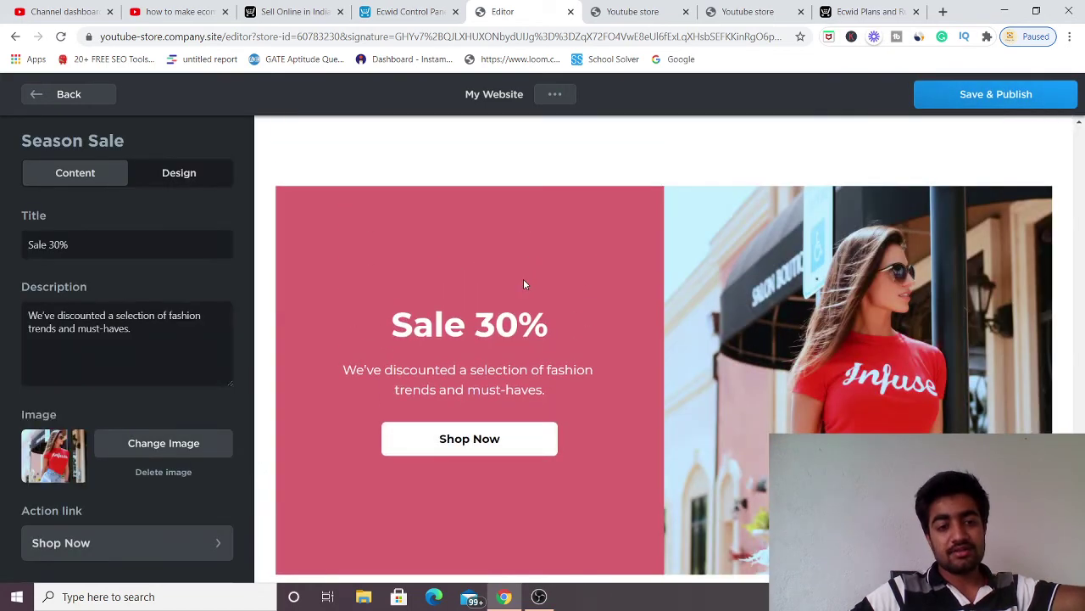
{"action": "scroll", "coordinate": [539, 400], "scroll_direction": "down", "scroll_amount": 2}
{"action": "scroll", "coordinate": [539, 400], "scroll_direction": "up", "scroll_amount": 4}
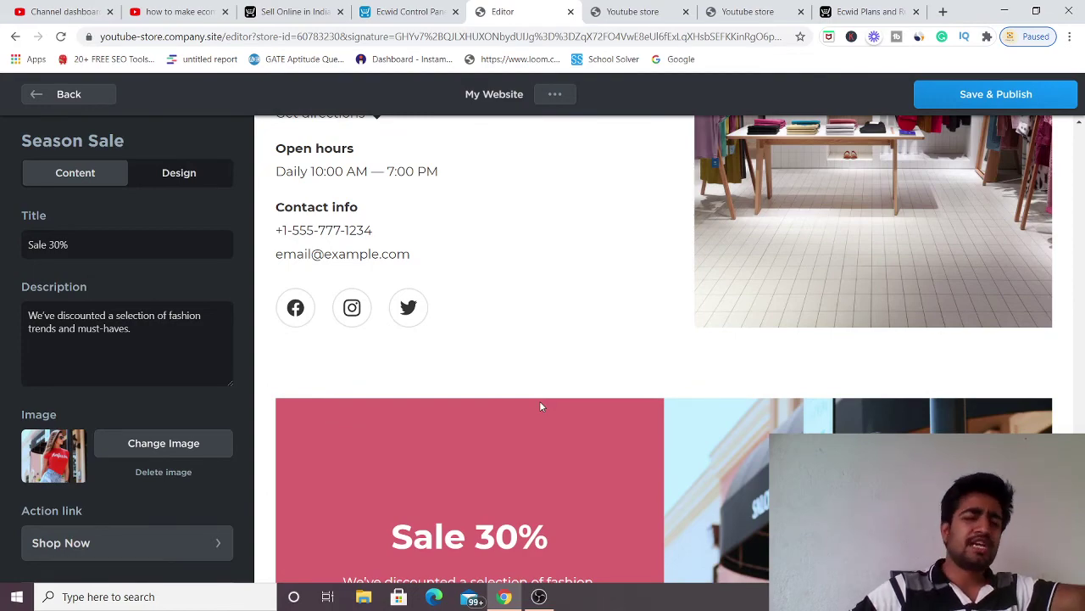
- Look back through the website preview from the Season Sale block up to the main headline section
{"action": "scroll", "coordinate": [542, 412], "scroll_direction": "up", "scroll_amount": 12}
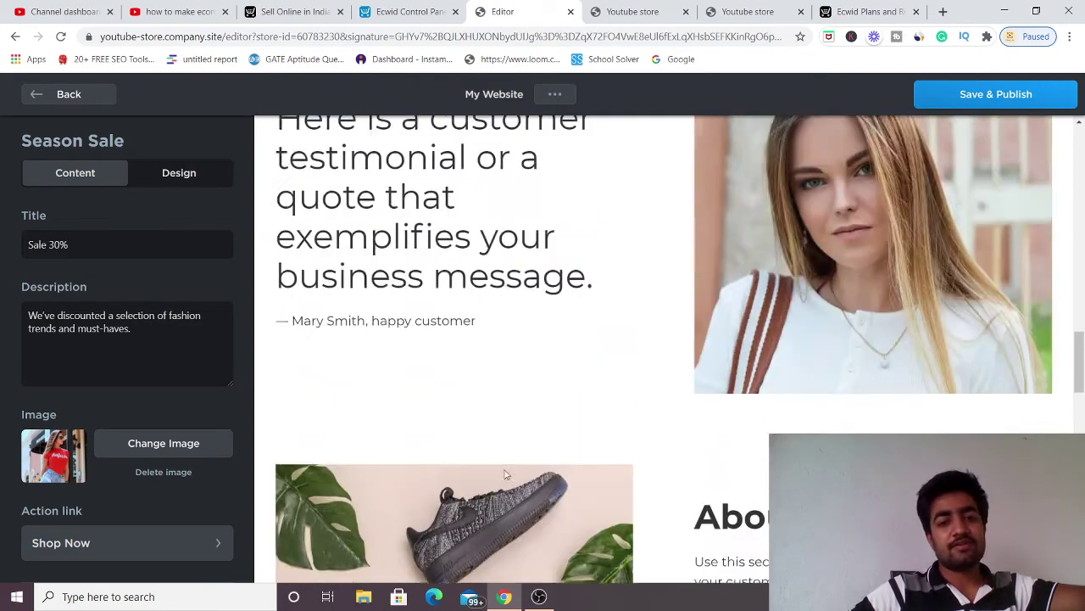
{"action": "scroll", "coordinate": [504, 475], "scroll_direction": "up", "scroll_amount": 10}
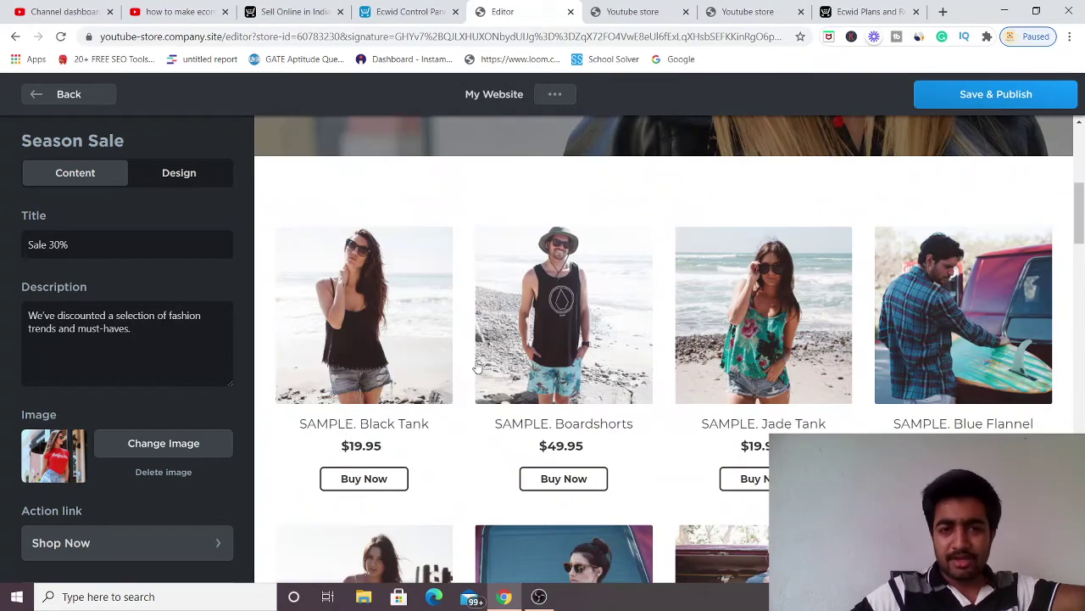
{"action": "scroll", "coordinate": [478, 368], "scroll_direction": "up", "scroll_amount": 3}
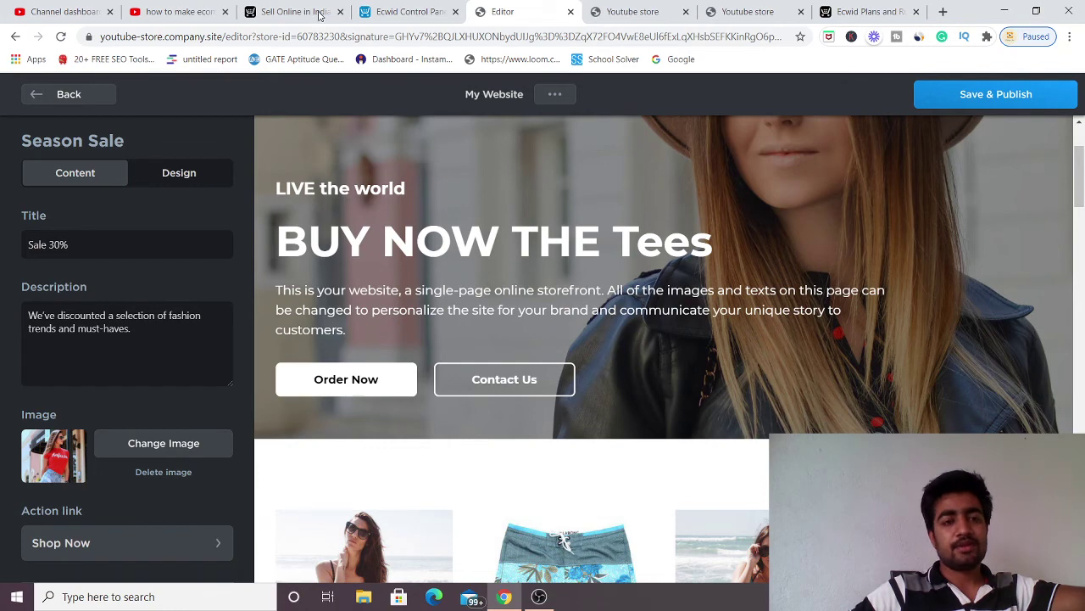
- Return to the Ecwid plans page and compare the prices of the Free, Venture, Business and Unlimited plans
{"action": "left_click", "coordinate": [292, 12]}
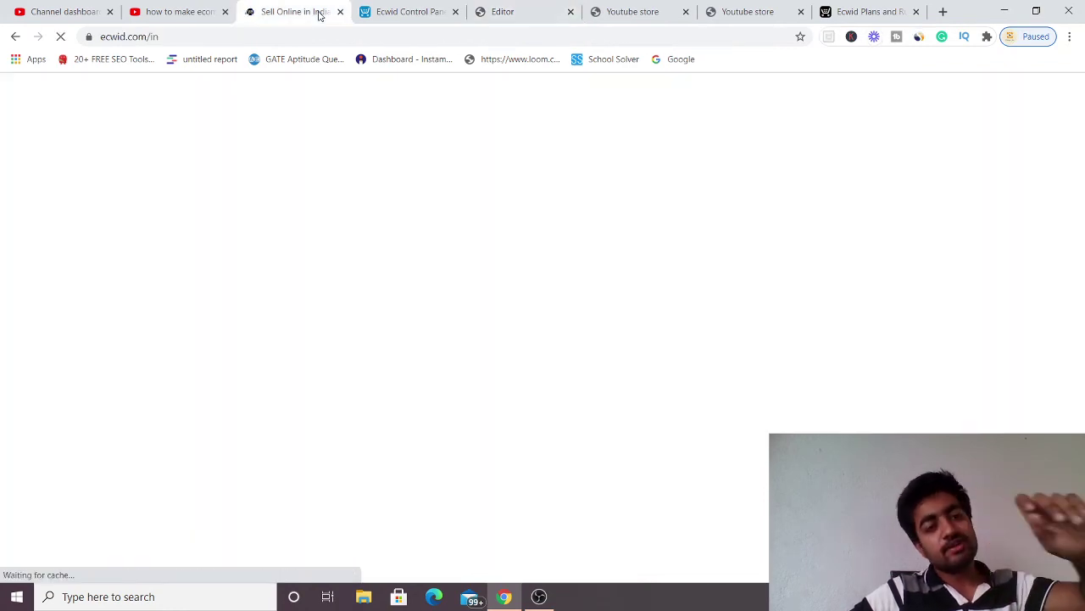
{"action": "left_click", "coordinate": [400, 12]}
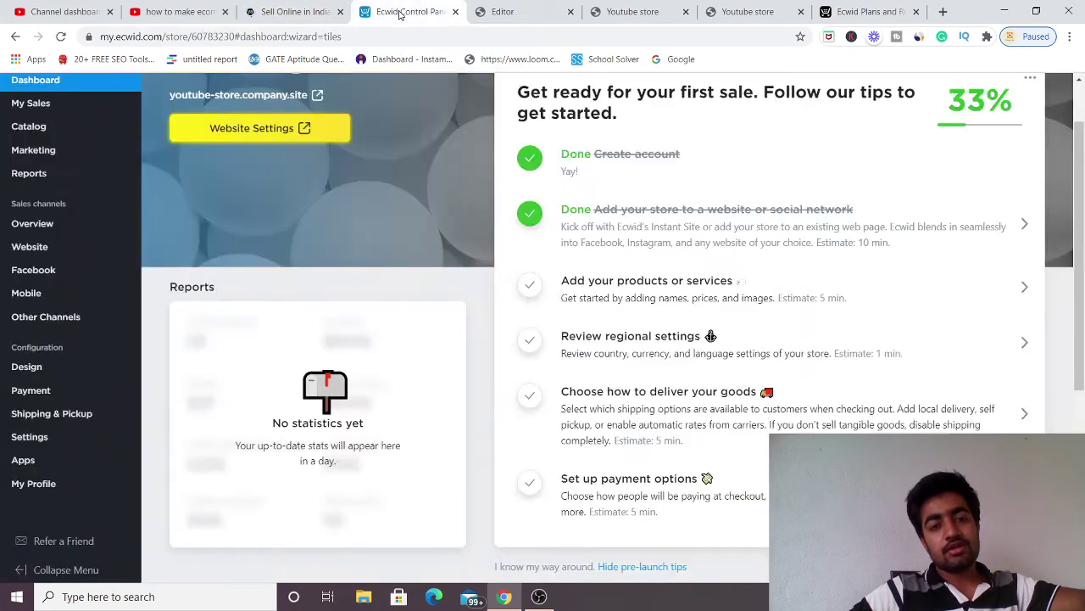
{"action": "left_click", "coordinate": [501, 14]}
{"action": "left_click", "coordinate": [865, 13]}
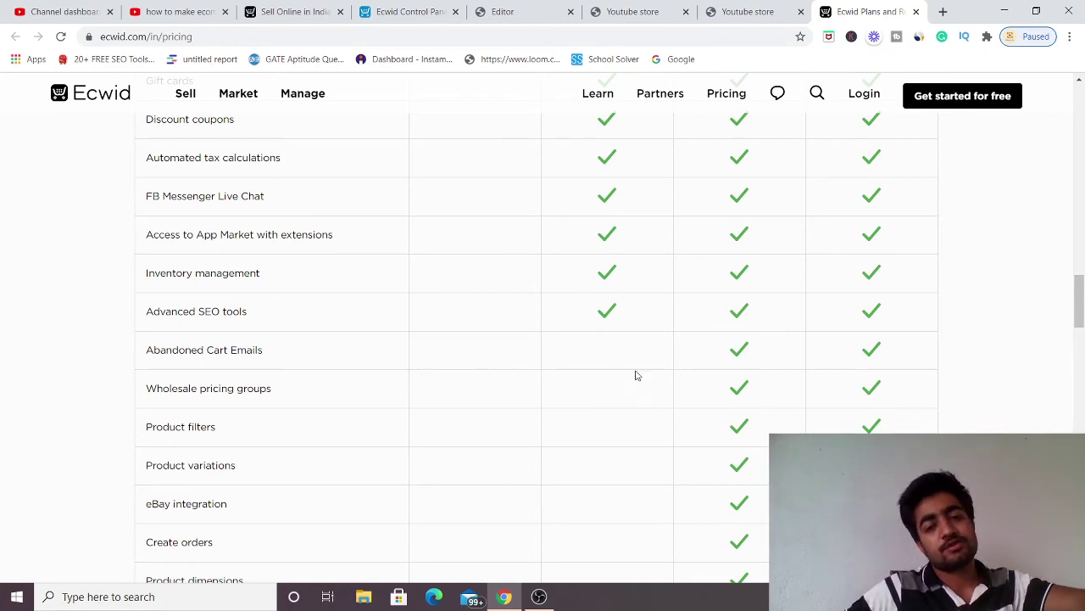
{"action": "scroll", "coordinate": [640, 378], "scroll_direction": "up", "scroll_amount": 5}
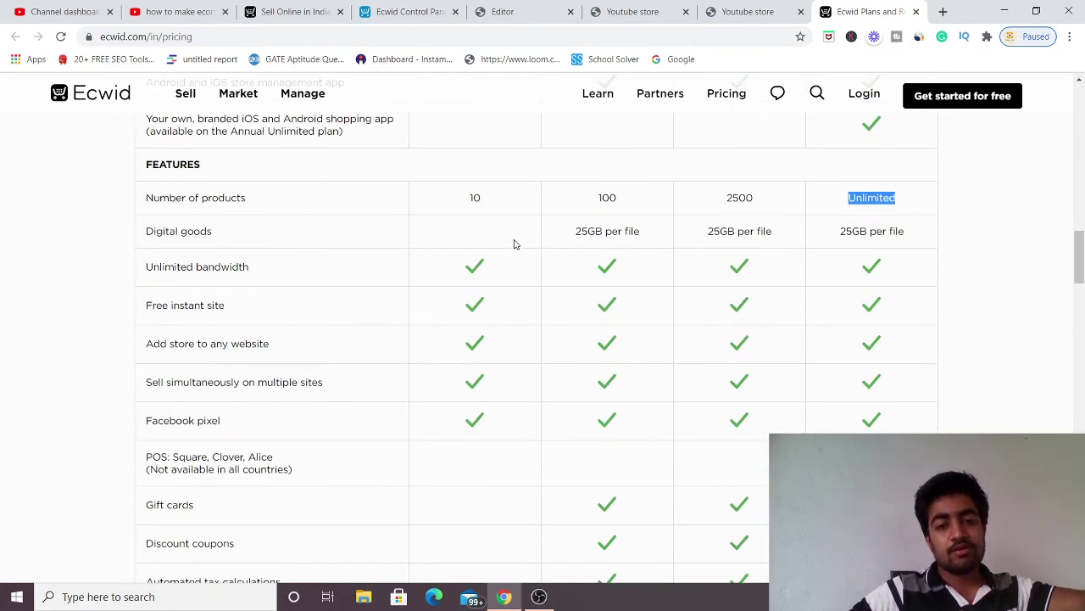
{"action": "scroll", "coordinate": [545, 288], "scroll_direction": "up", "scroll_amount": 3}
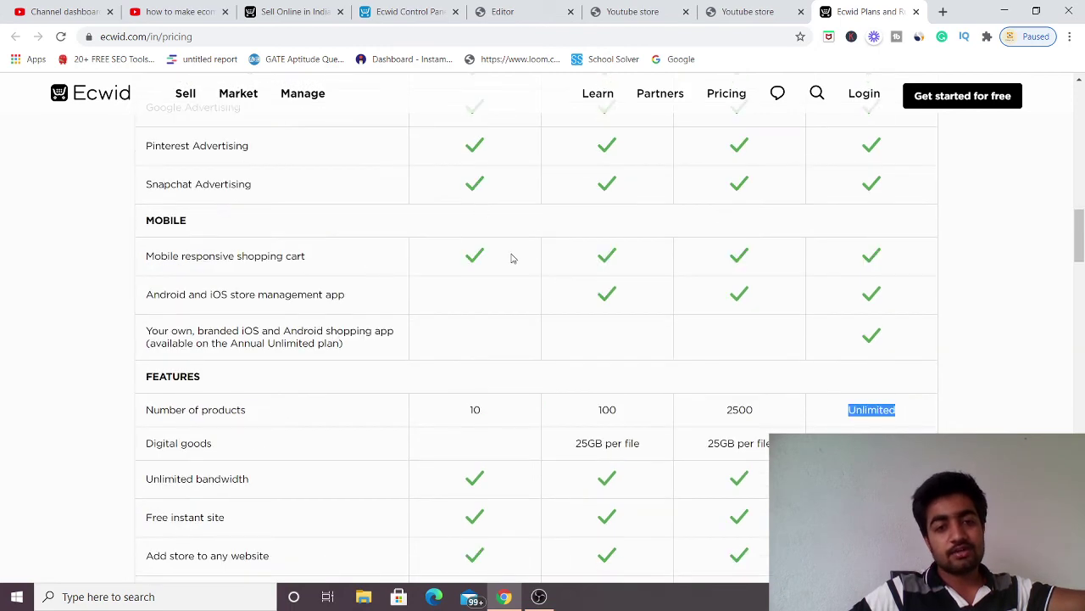
{"action": "scroll", "coordinate": [511, 260], "scroll_direction": "up", "scroll_amount": 3}
{"action": "scroll", "coordinate": [438, 235], "scroll_direction": "up", "scroll_amount": 3}
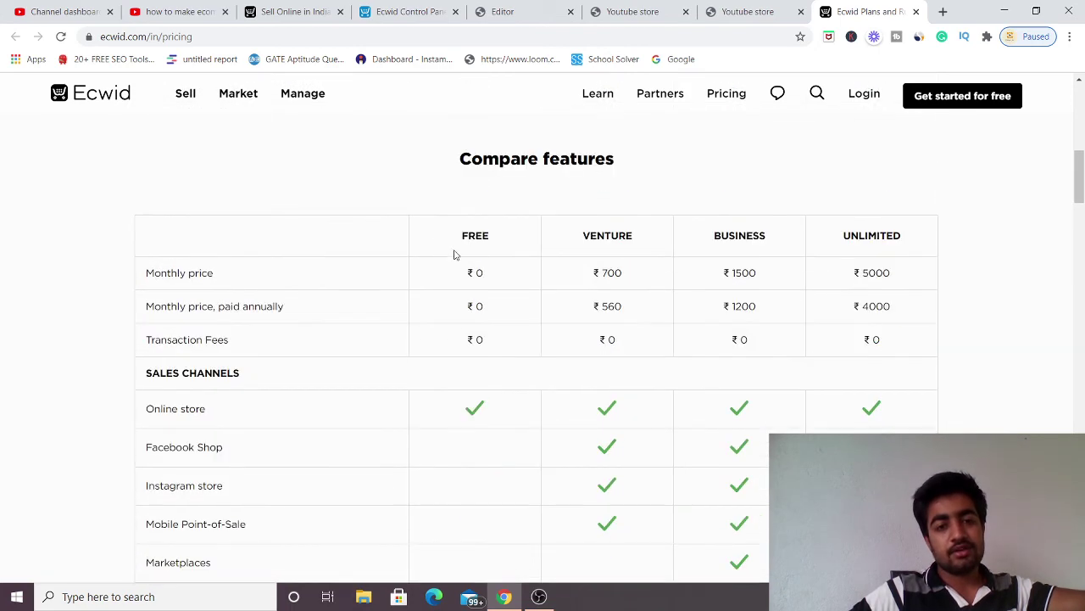
{"action": "scroll", "coordinate": [475, 325], "scroll_direction": "down", "scroll_amount": 1}
{"action": "scroll", "coordinate": [450, 254], "scroll_direction": "down", "scroll_amount": 2}
{"action": "scroll", "coordinate": [446, 240], "scroll_direction": "up", "scroll_amount": 2}
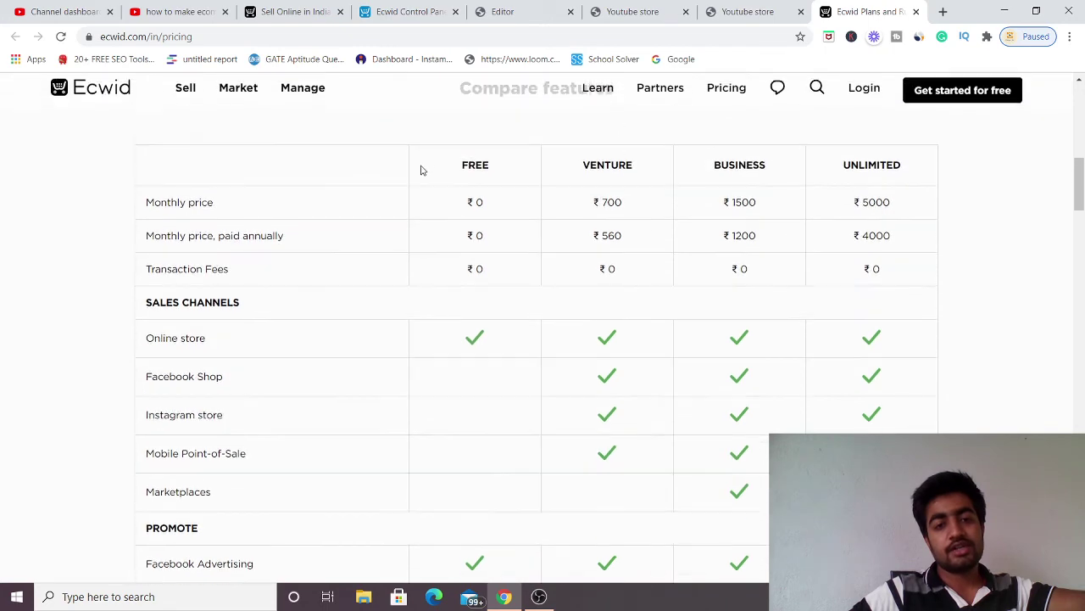
- Examine which sales channels, advertising options, store features, support and platforms each plan includes in the comparison table
{"action": "scroll", "coordinate": [640, 317], "scroll_direction": "down", "scroll_amount": 3}
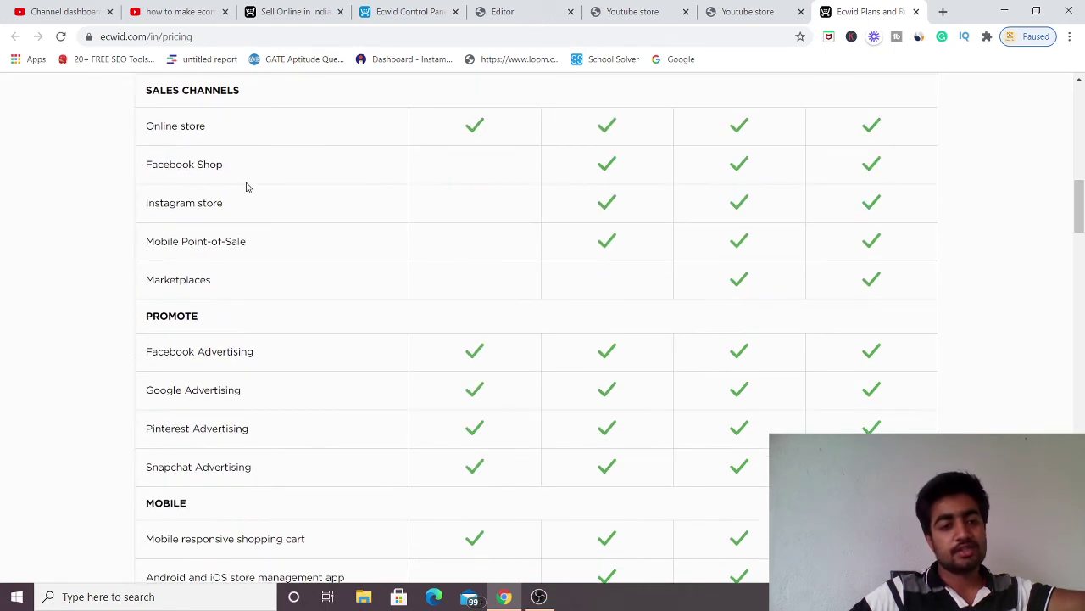
{"action": "left_click_drag", "start_coordinate": [289, 172], "coordinate": [311, 252]}
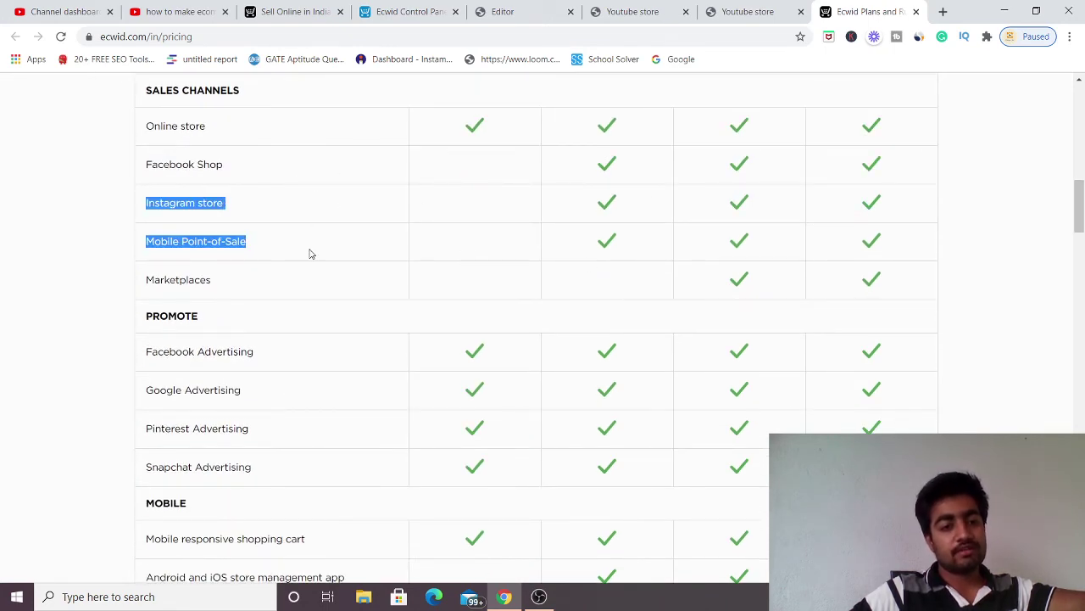
{"action": "scroll", "coordinate": [552, 250], "scroll_direction": "down", "scroll_amount": 3}
{"action": "scroll", "coordinate": [313, 221], "scroll_direction": "down", "scroll_amount": 9}
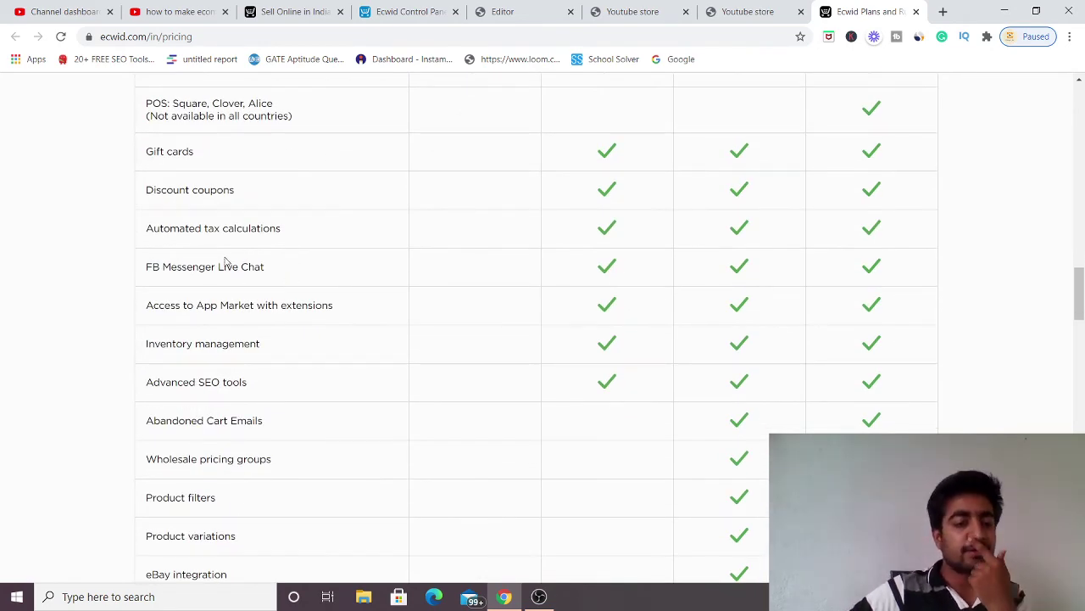
{"action": "scroll", "coordinate": [275, 351], "scroll_direction": "down", "scroll_amount": 2}
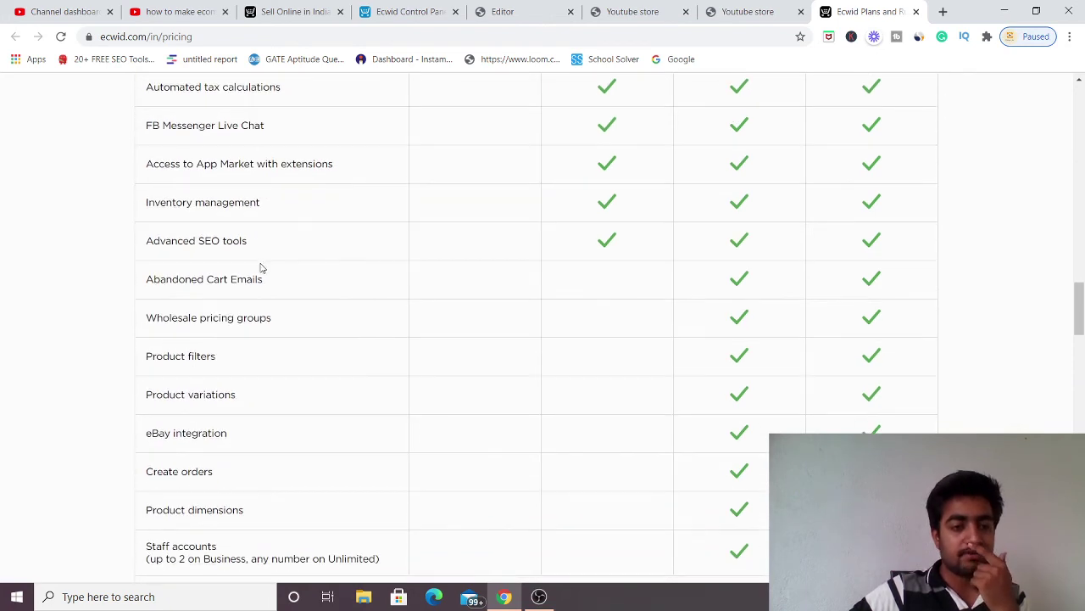
{"action": "scroll", "coordinate": [291, 326], "scroll_direction": "down", "scroll_amount": 1}
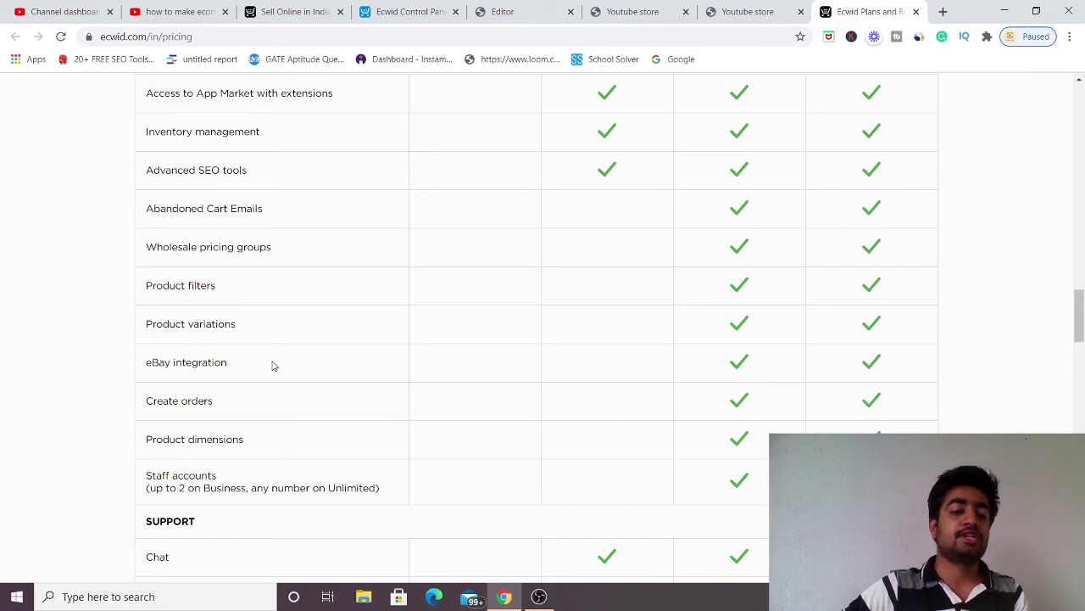
{"action": "scroll", "coordinate": [209, 402], "scroll_direction": "down", "scroll_amount": 2}
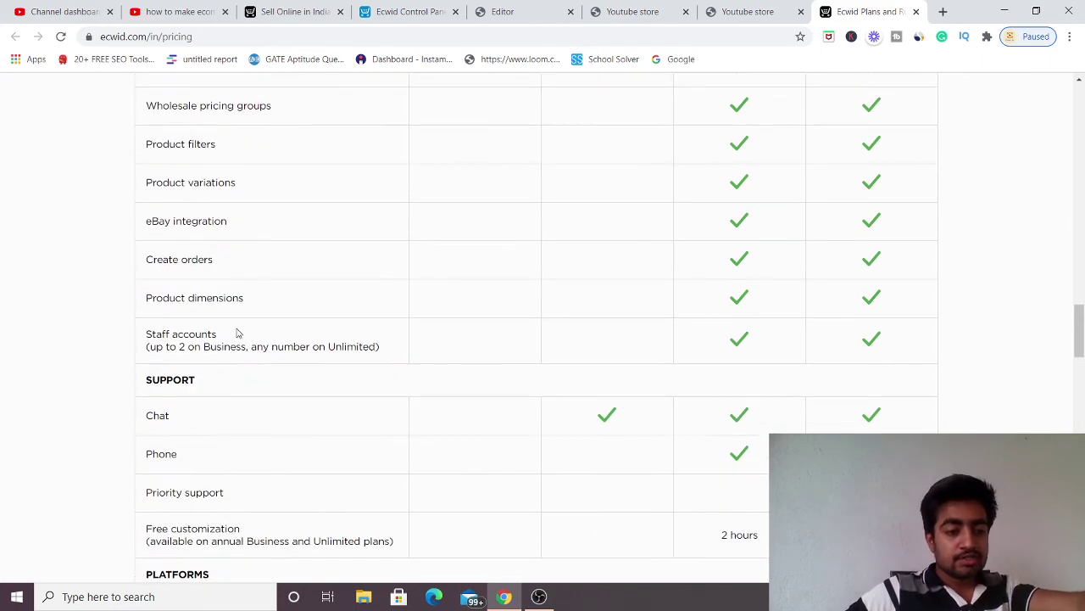
{"action": "scroll", "coordinate": [249, 378], "scroll_direction": "down", "scroll_amount": 2}
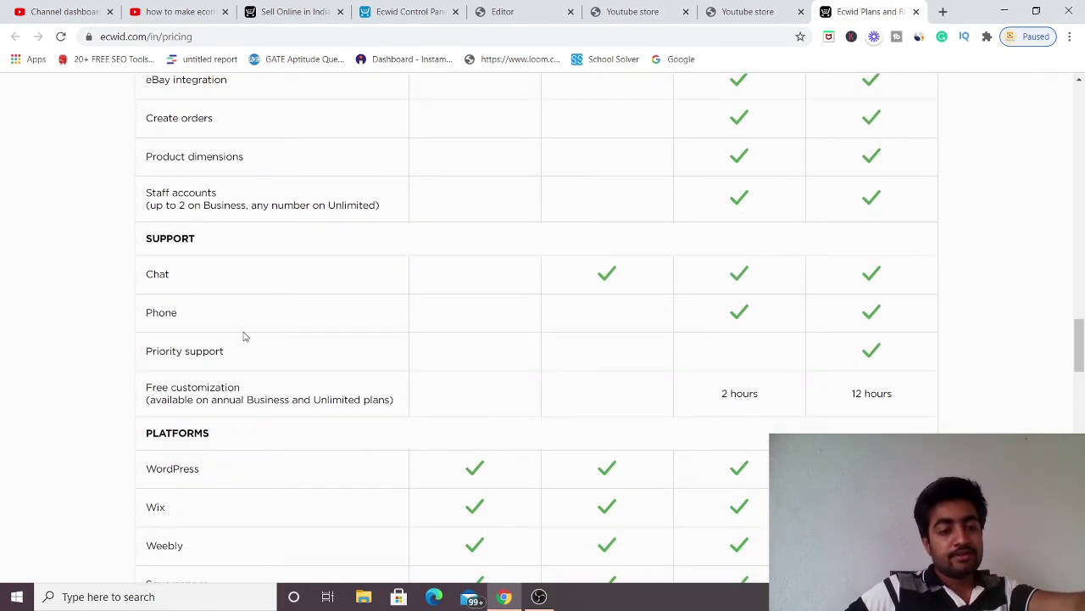
{"action": "scroll", "coordinate": [242, 348], "scroll_direction": "down", "scroll_amount": 2}
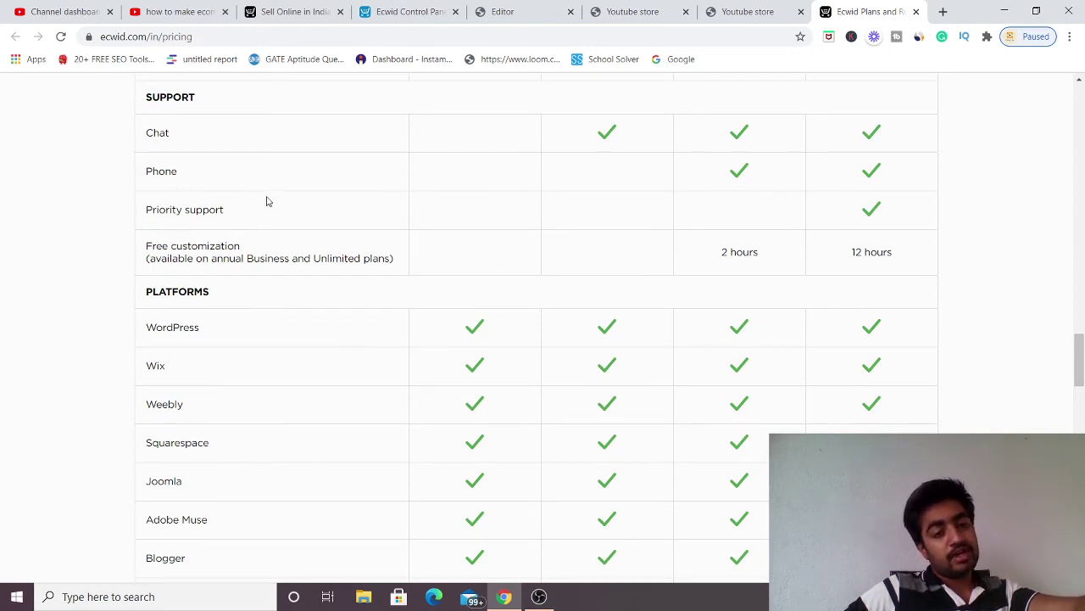
{"action": "scroll", "coordinate": [267, 201], "scroll_direction": "down", "scroll_amount": 2}
{"action": "mouse_move", "coordinate": [428, 169]}
{"action": "left_mouse_down"}
{"action": "mouse_move", "coordinate": [504, 480]}
{"action": "mouse_move", "coordinate": [430, 179]}
{"action": "mouse_move", "coordinate": [416, 165]}
{"action": "left_mouse_up"}
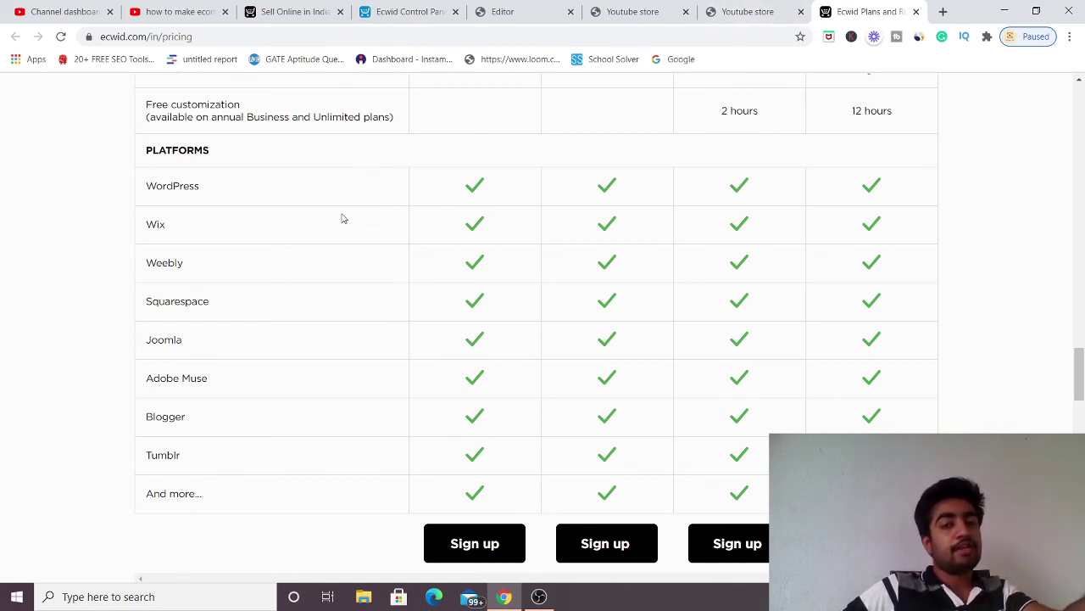
- Revisit the open store, editor and control panel pages, and return to the opening section of the Ecwid home page
{"action": "left_click", "coordinate": [746, 12]}
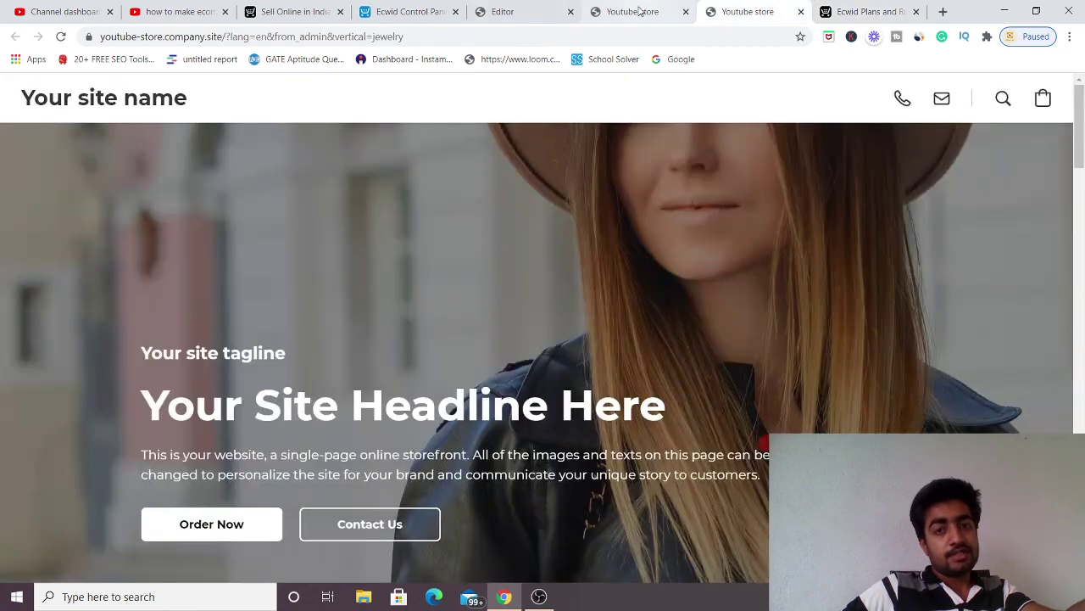
{"action": "left_click", "coordinate": [638, 11]}
{"action": "left_click", "coordinate": [518, 12]}
{"action": "left_click", "coordinate": [416, 12]}
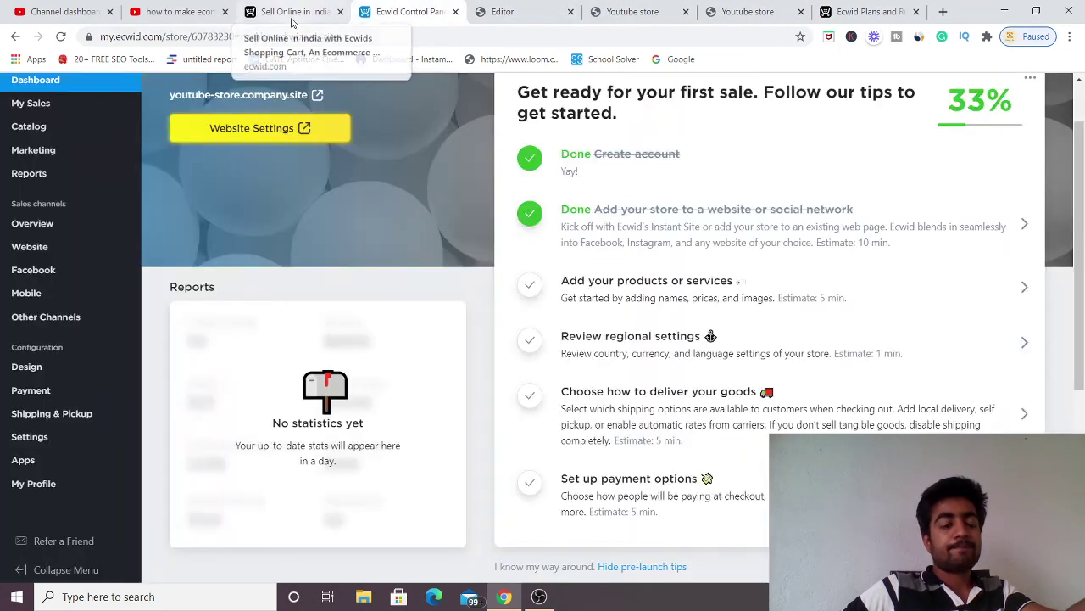
{"action": "left_click", "coordinate": [292, 12]}
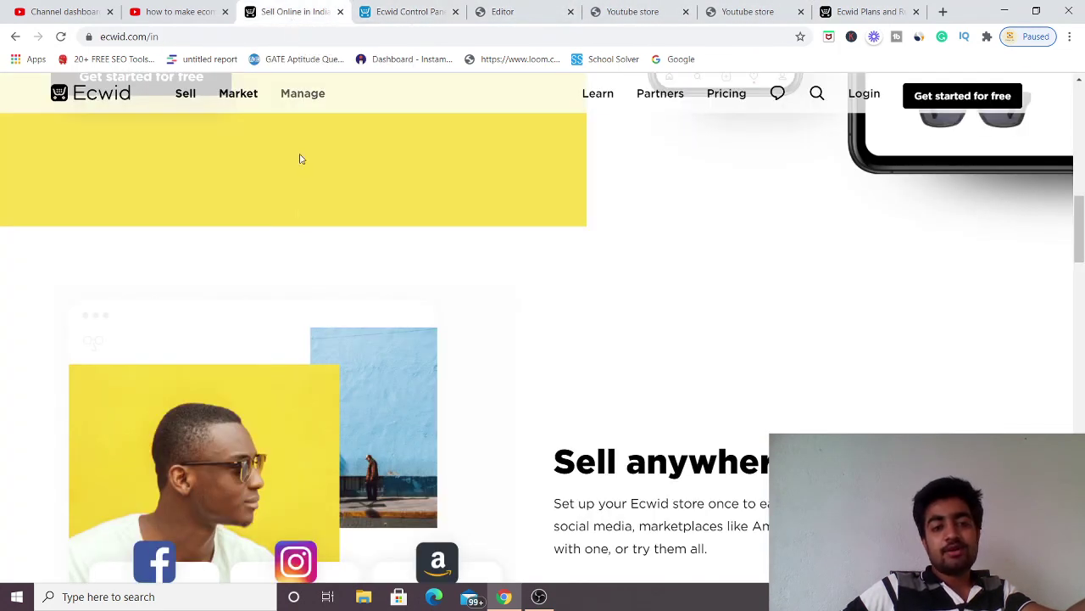
{"action": "scroll", "coordinate": [315, 315], "scroll_direction": "up", "scroll_amount": 5}
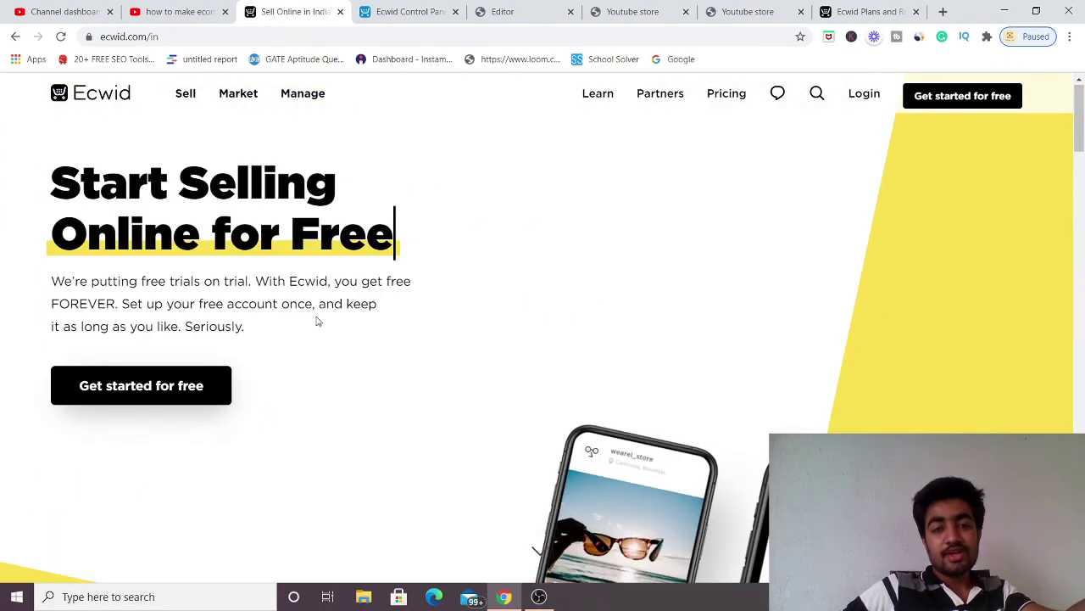